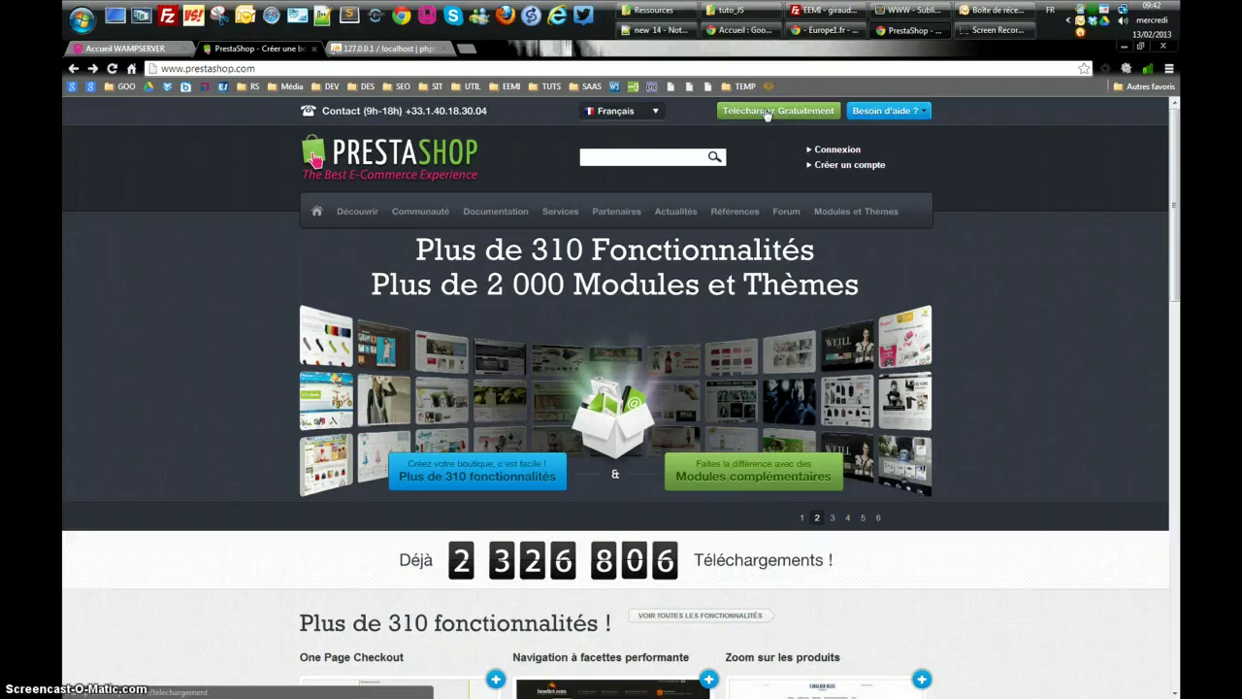
# Minimize Chrome to reveal the desktop and the open tuto_JS folder window
pyautogui.click(1123, 49)
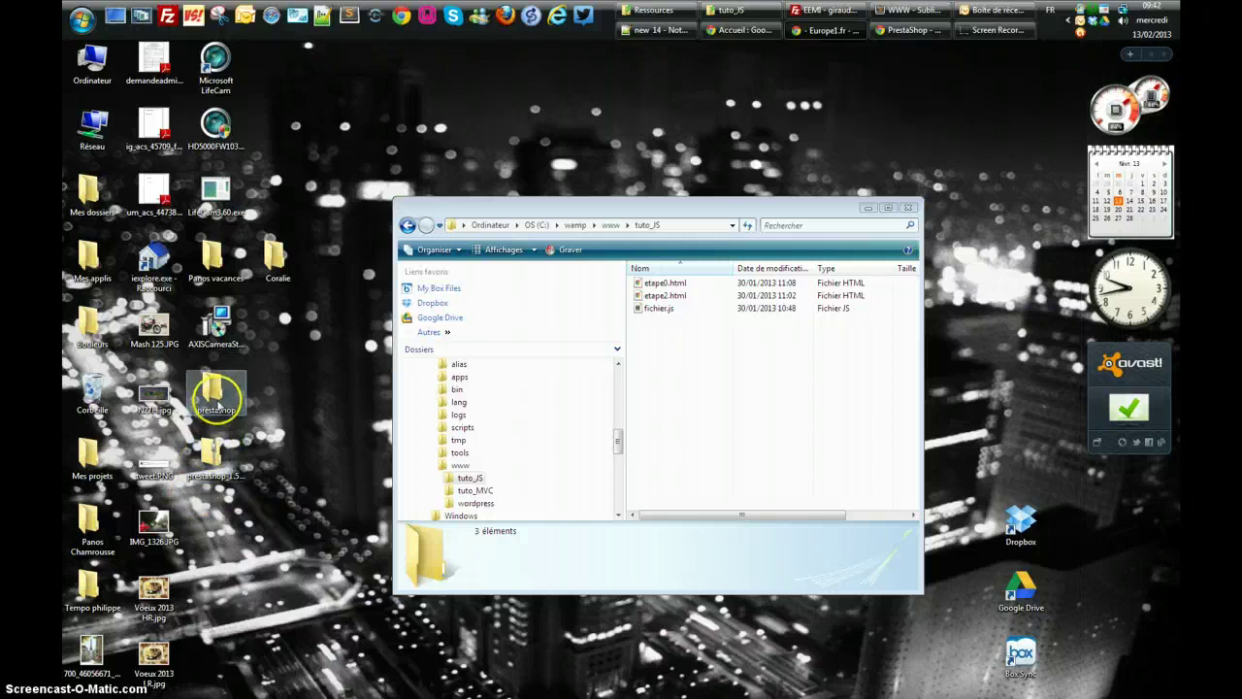
# Open the desktop prestashop folder and enlarge its window to show more files
pyautogui.doubleClick(216, 391)
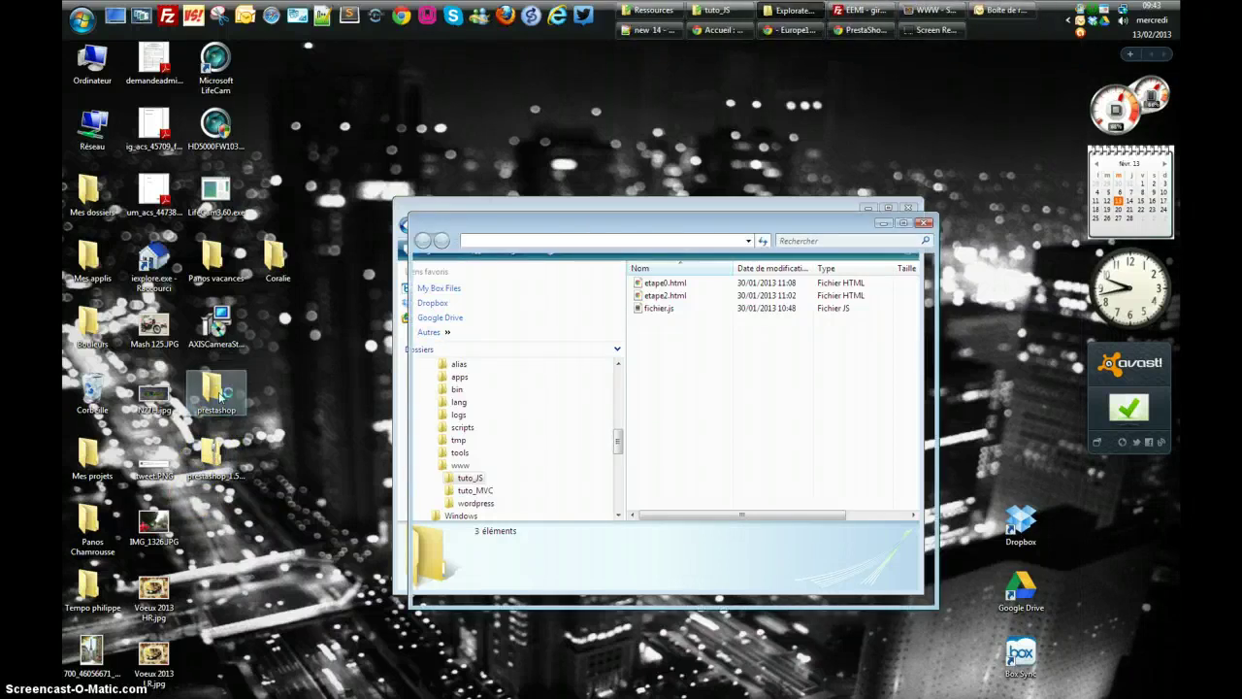
pyautogui.click(348, 360)
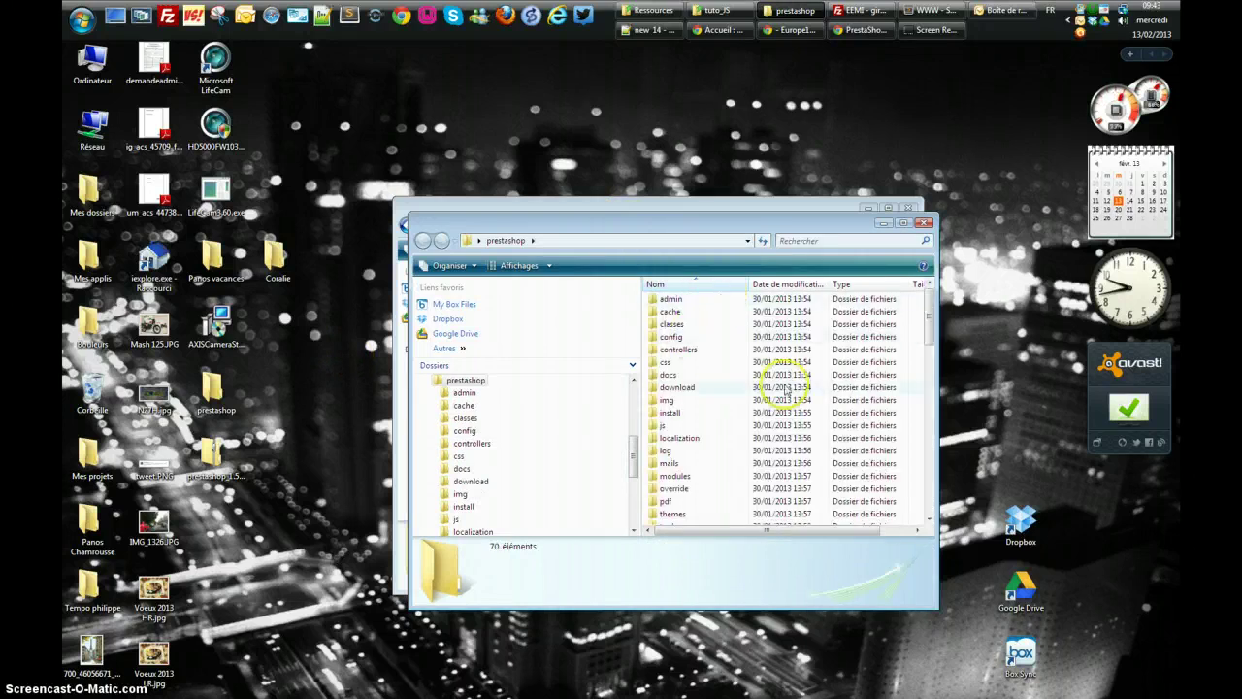
pyautogui.doubleClick(837, 210)
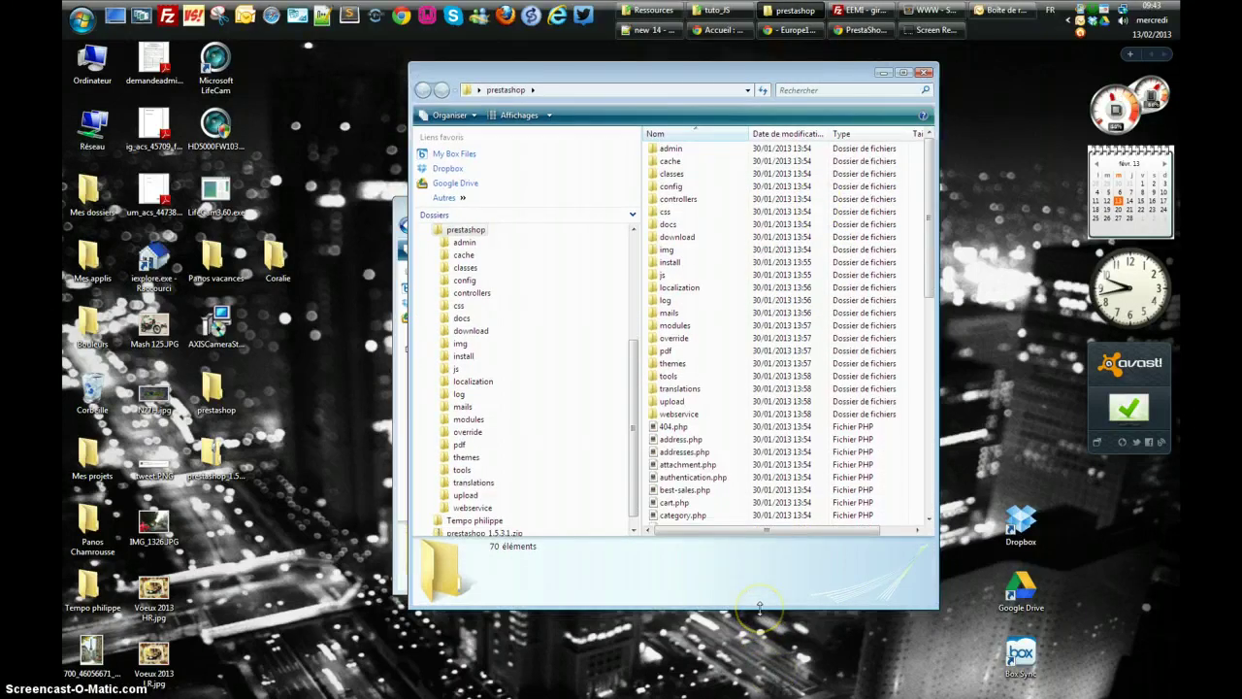
pyautogui.moveTo(760, 606); pyautogui.dragTo(762, 664)
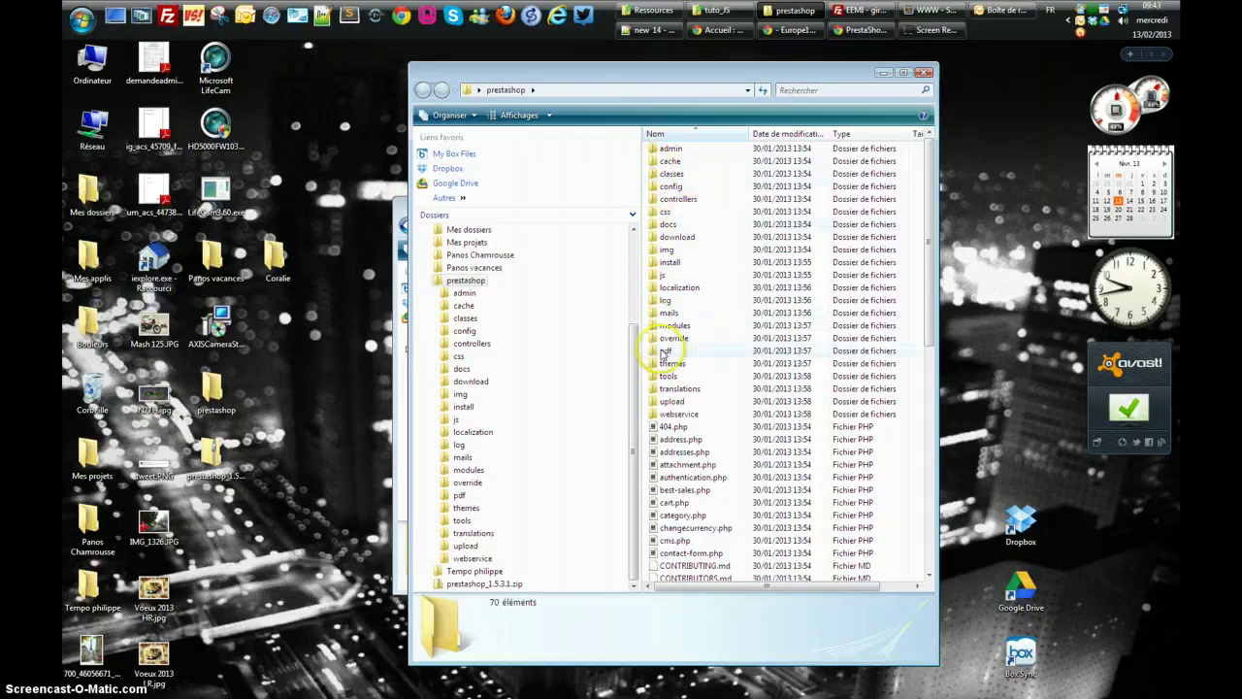
pyautogui.scroll(-3, 703, 513)
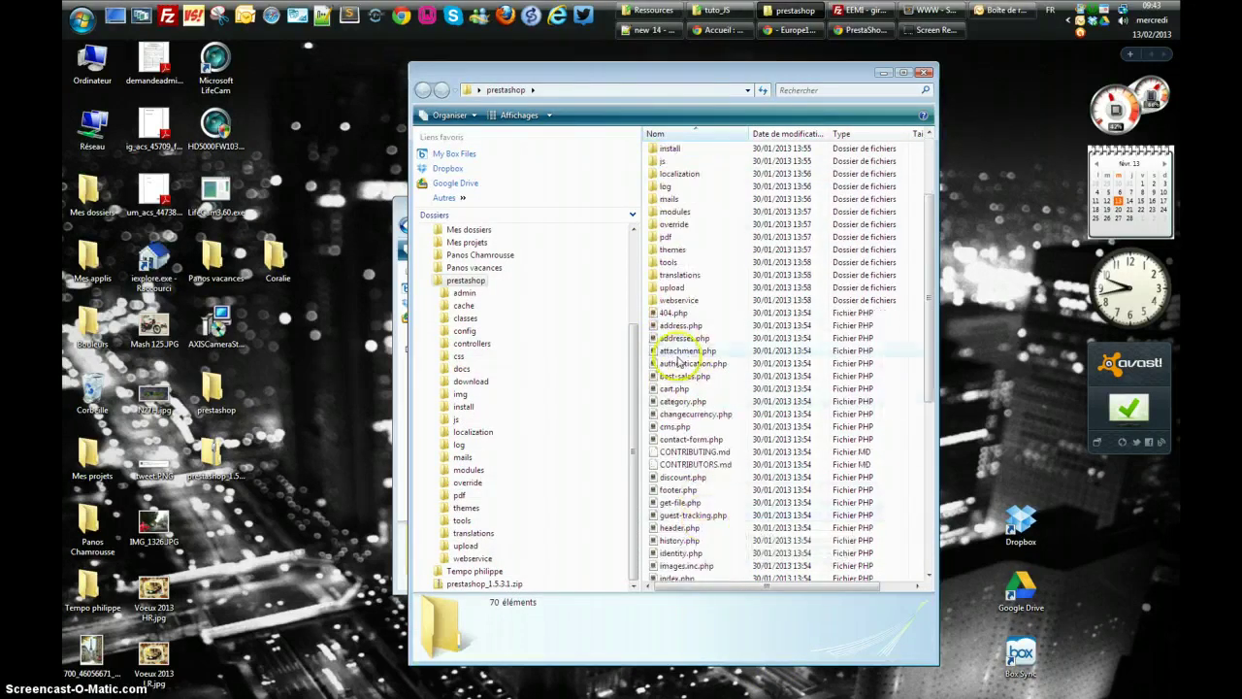
pyautogui.scroll(2, 658, 264)
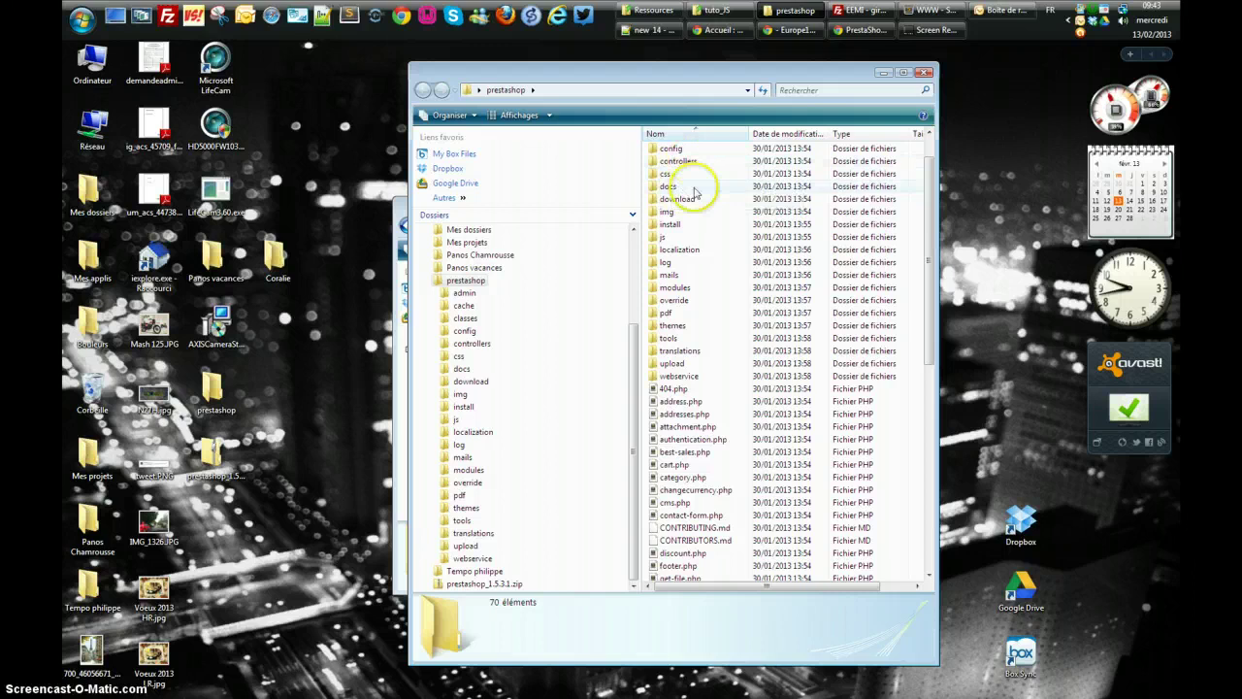
pyautogui.scroll(1, 668, 175)
# Select all 70 items from admin to supplier.php and copy them
pyautogui.click(668, 149)
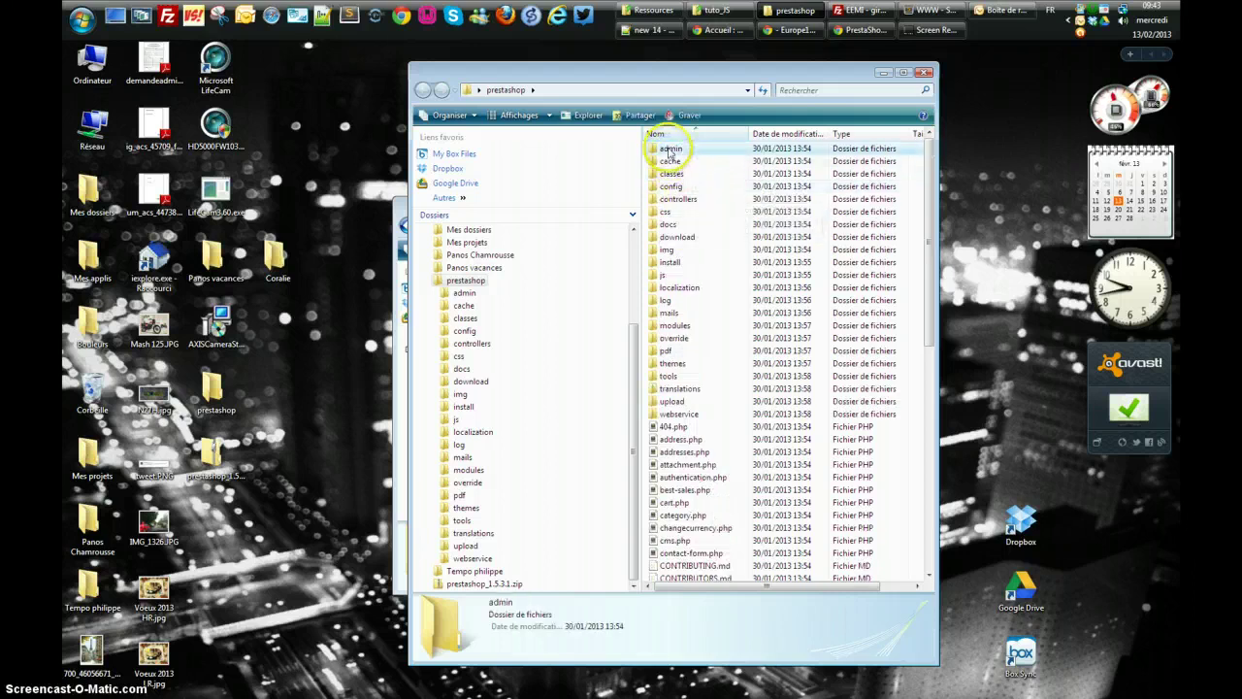
pyautogui.moveTo(927, 260); pyautogui.dragTo(927, 479)
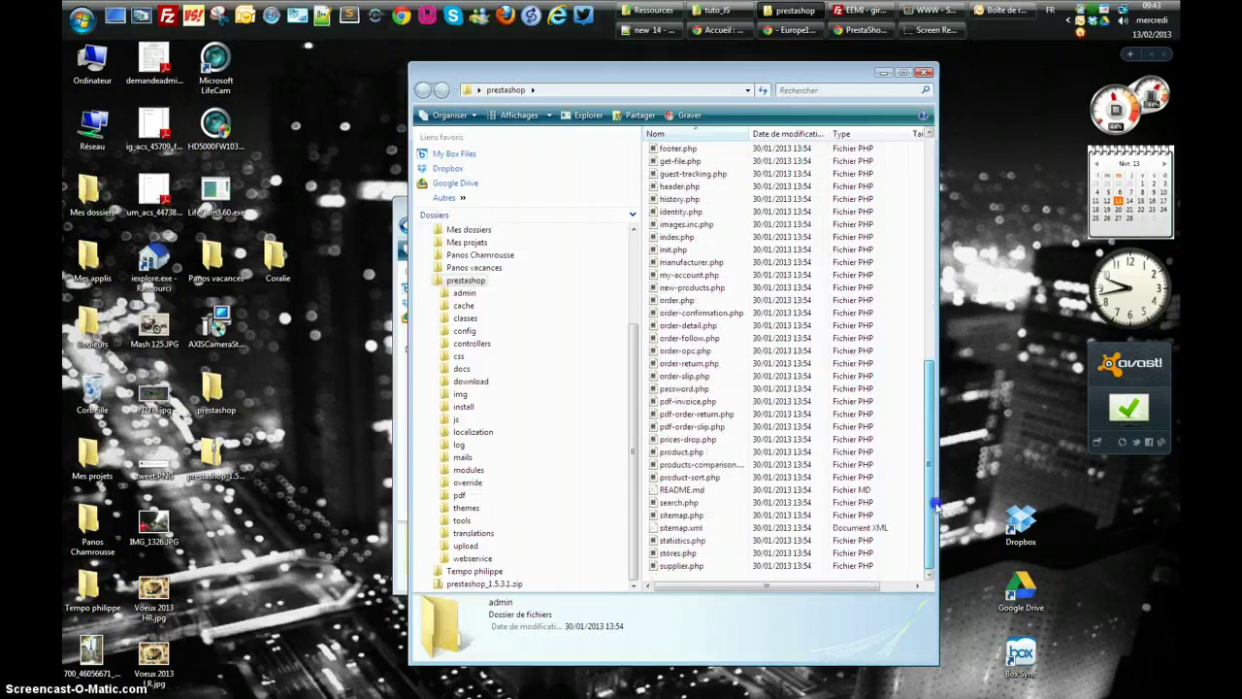
pyautogui.keyDown('shift'); pyautogui.click(667, 566); pyautogui.keyUp('shift')
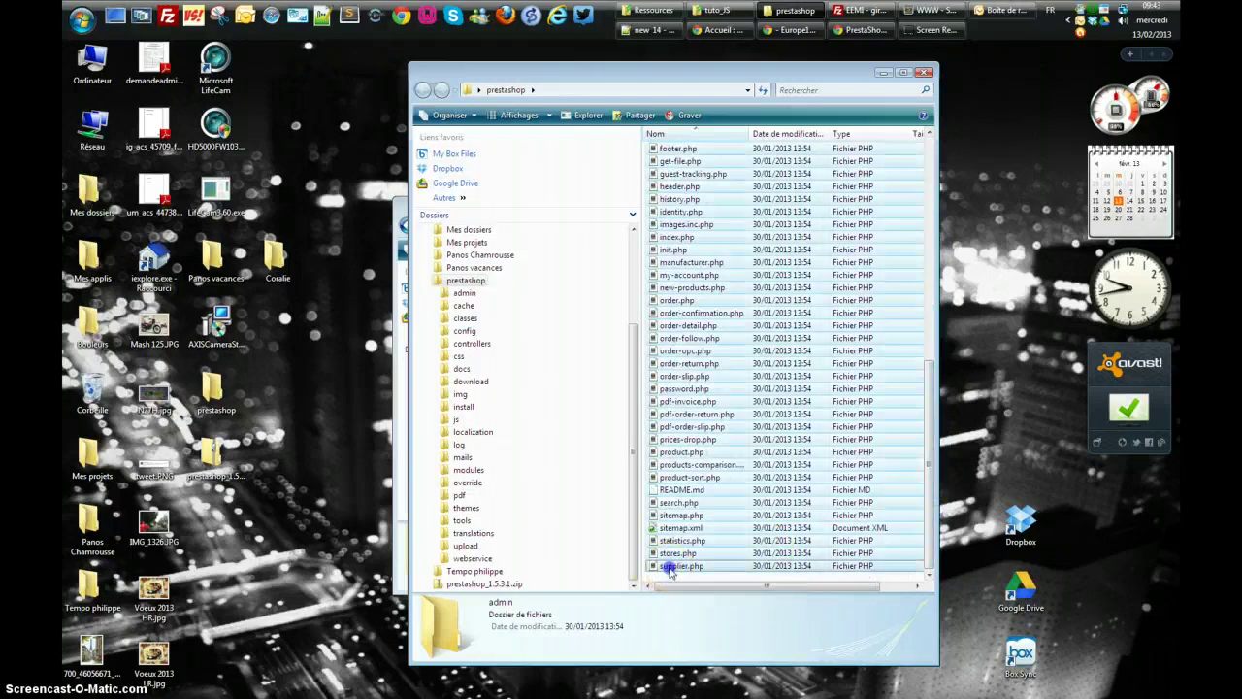
pyautogui.rightClick(672, 455)
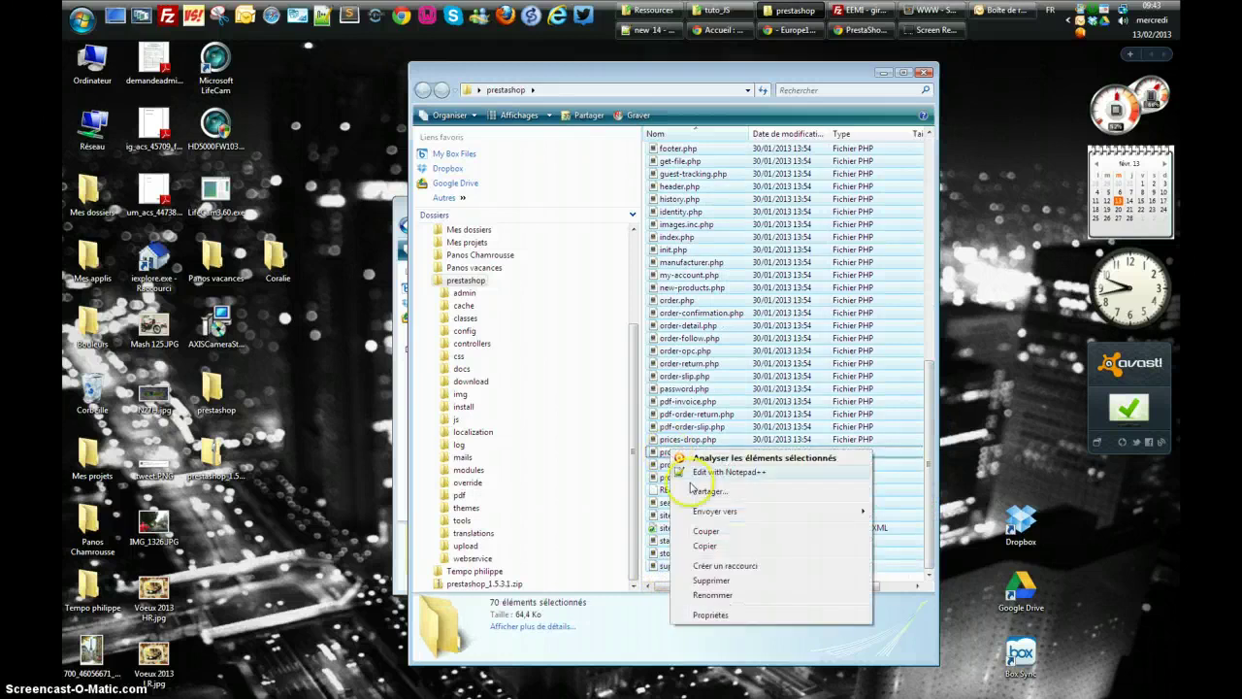
pyautogui.click(704, 549)
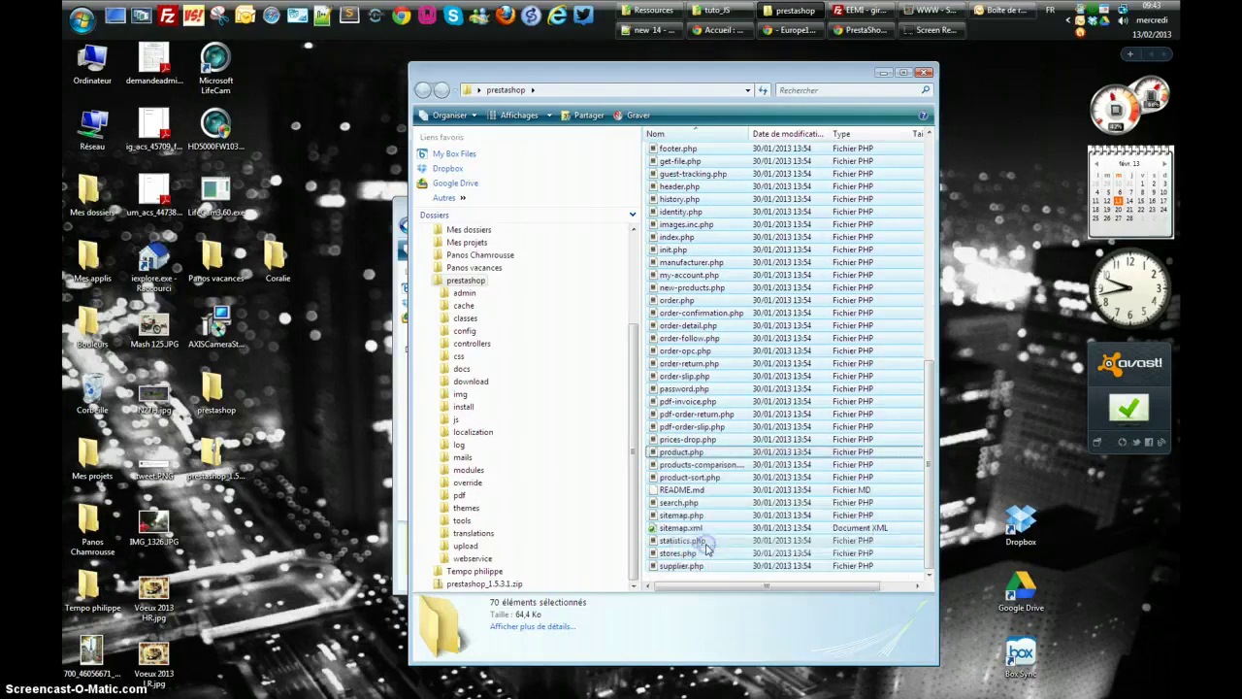
pyautogui.click(400, 201)
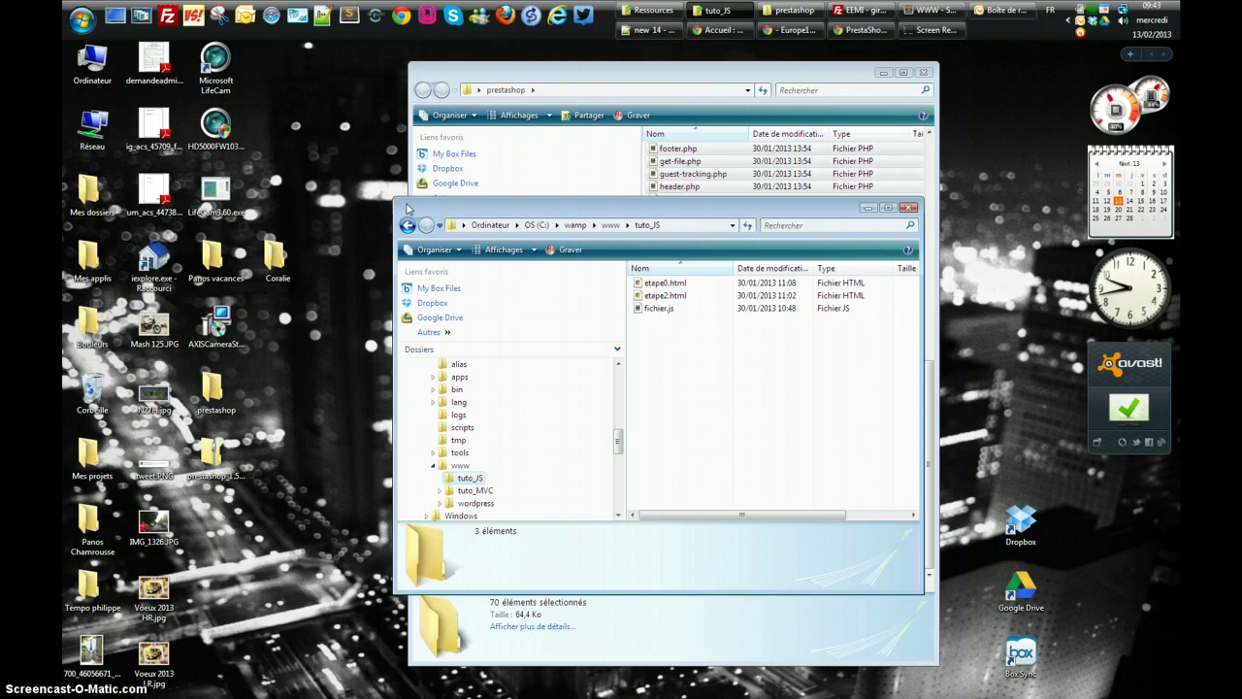
# Create a new prestashop folder in wamp's www and paste the copied PrestaShop files into it
pyautogui.click(459, 466)
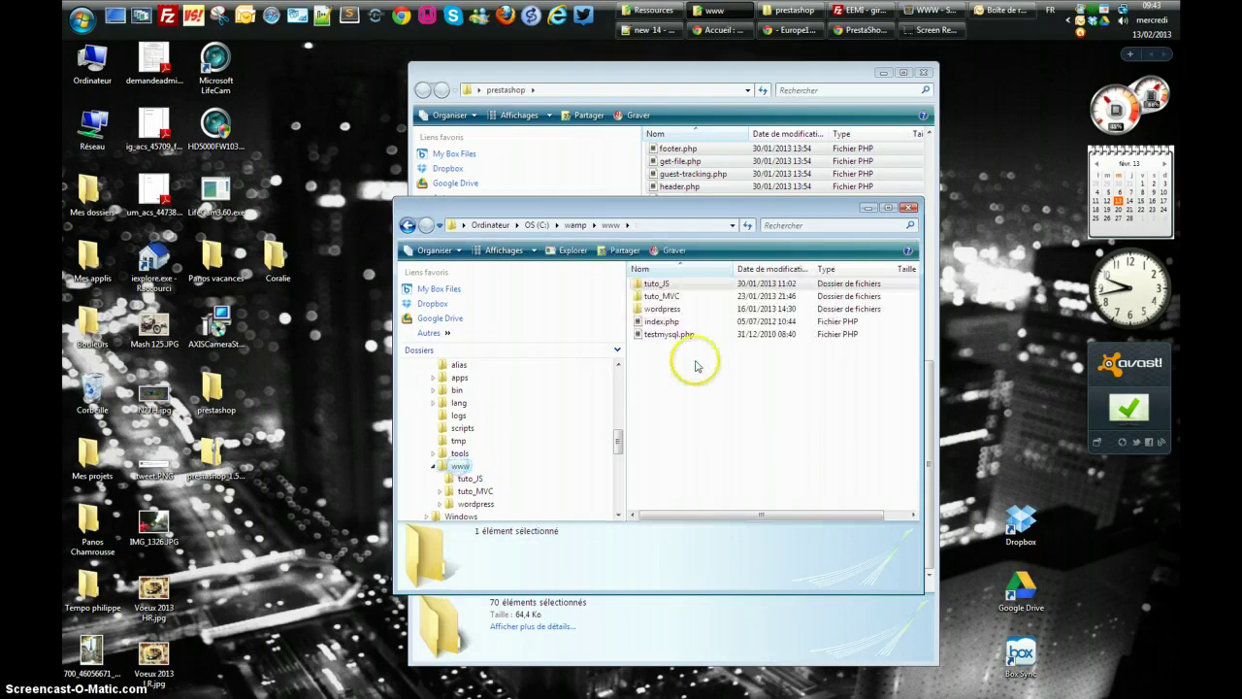
pyautogui.rightClick(648, 363)
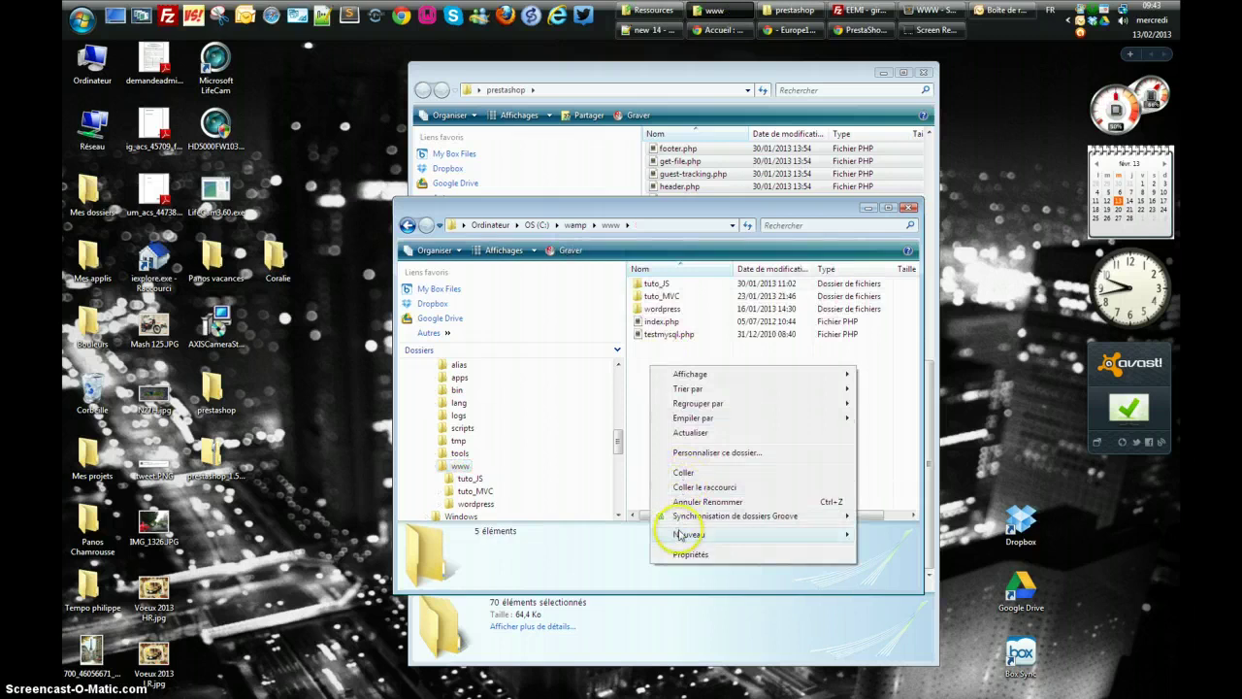
pyautogui.moveTo(684, 535)
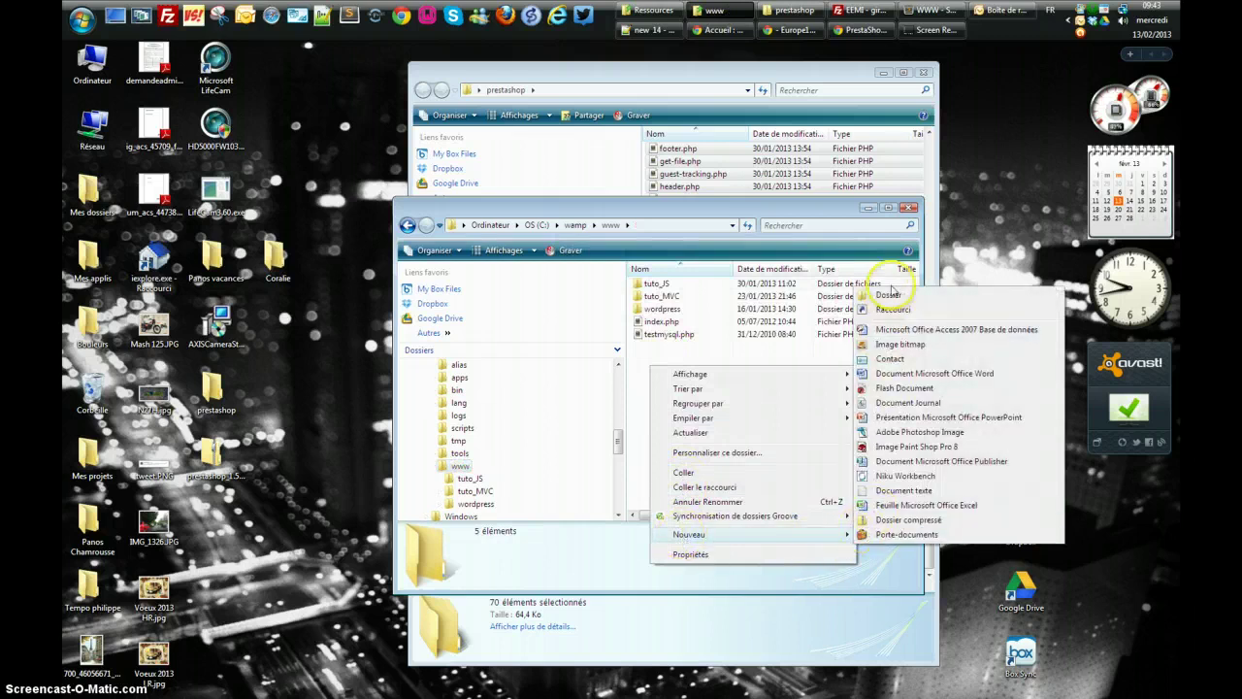
pyautogui.click(889, 294)
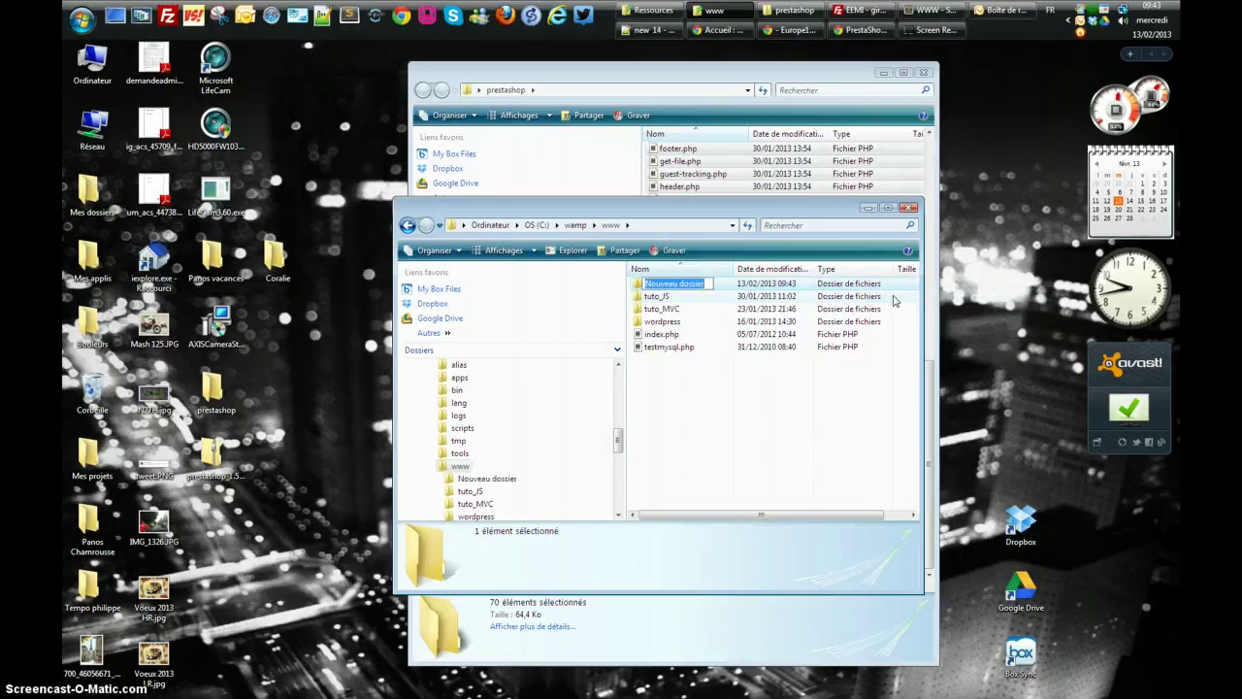
pyautogui.write('prestashop')
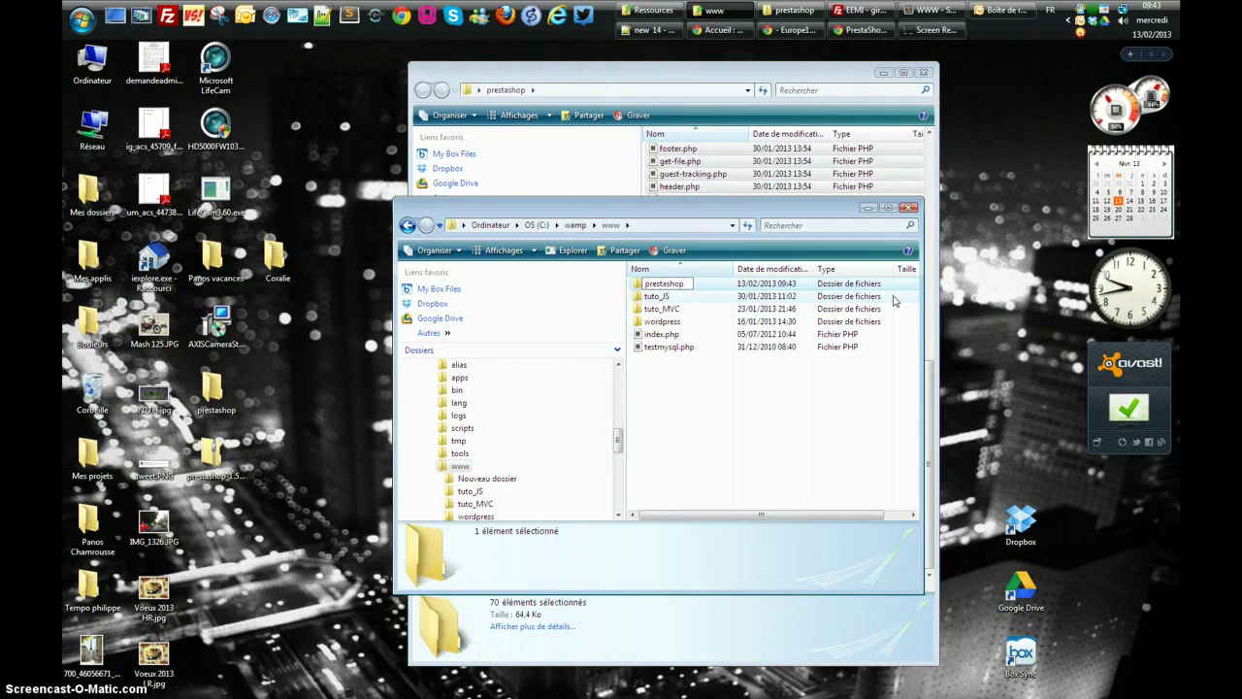
pyautogui.press('Return')
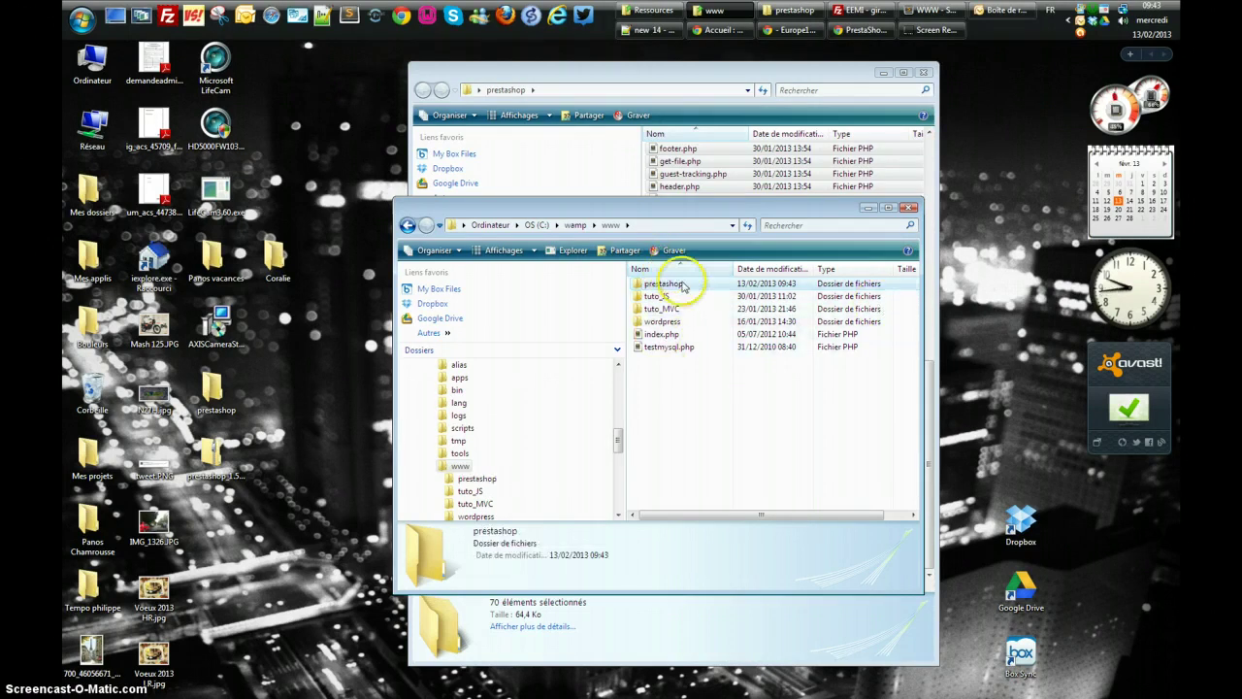
pyautogui.rightClick(682, 285)
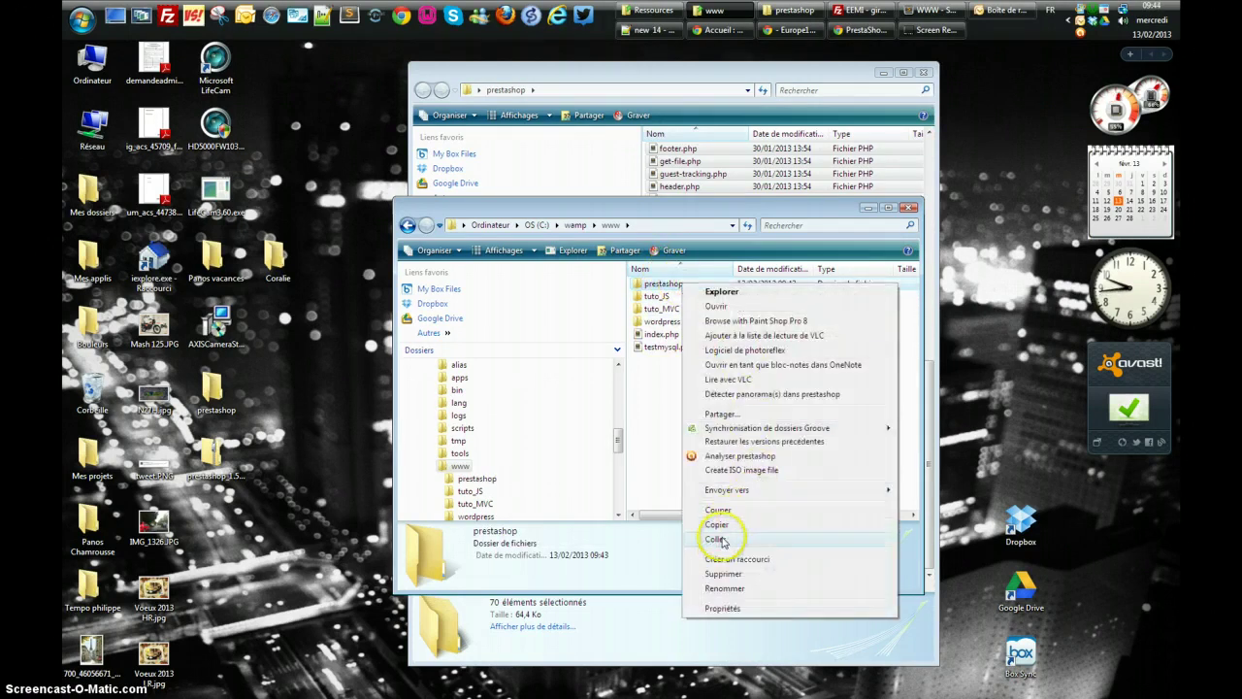
pyautogui.click(723, 537)
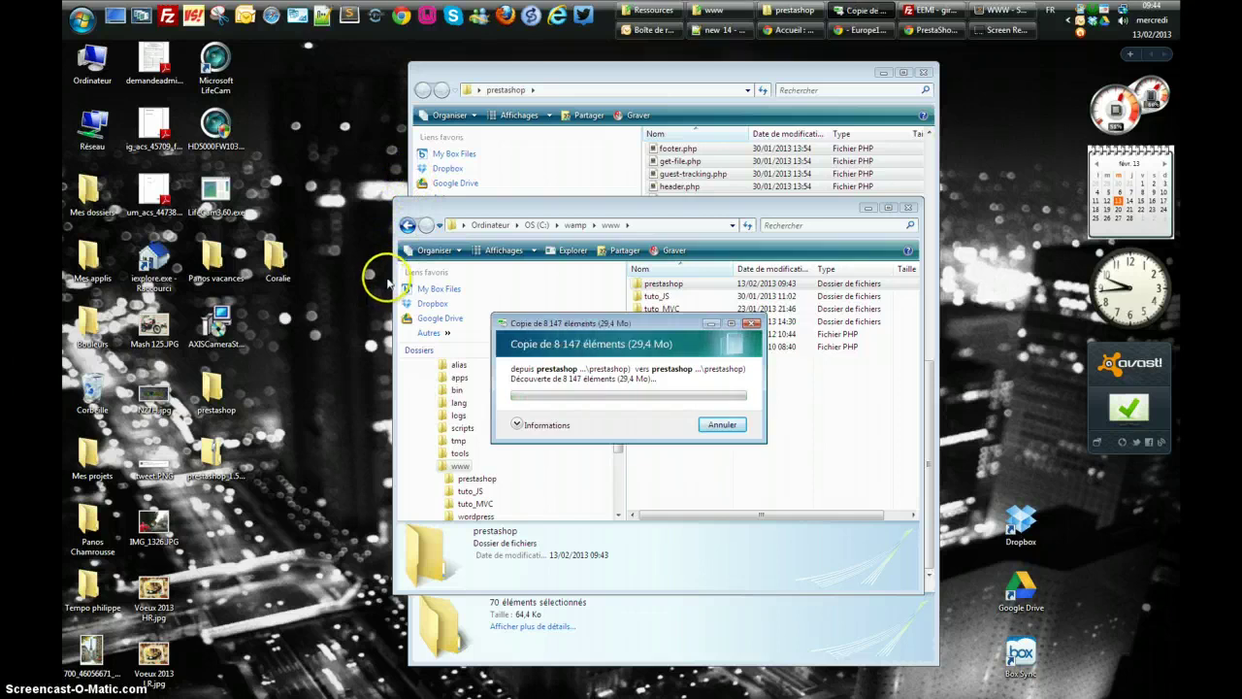
pyautogui.click(937, 30)
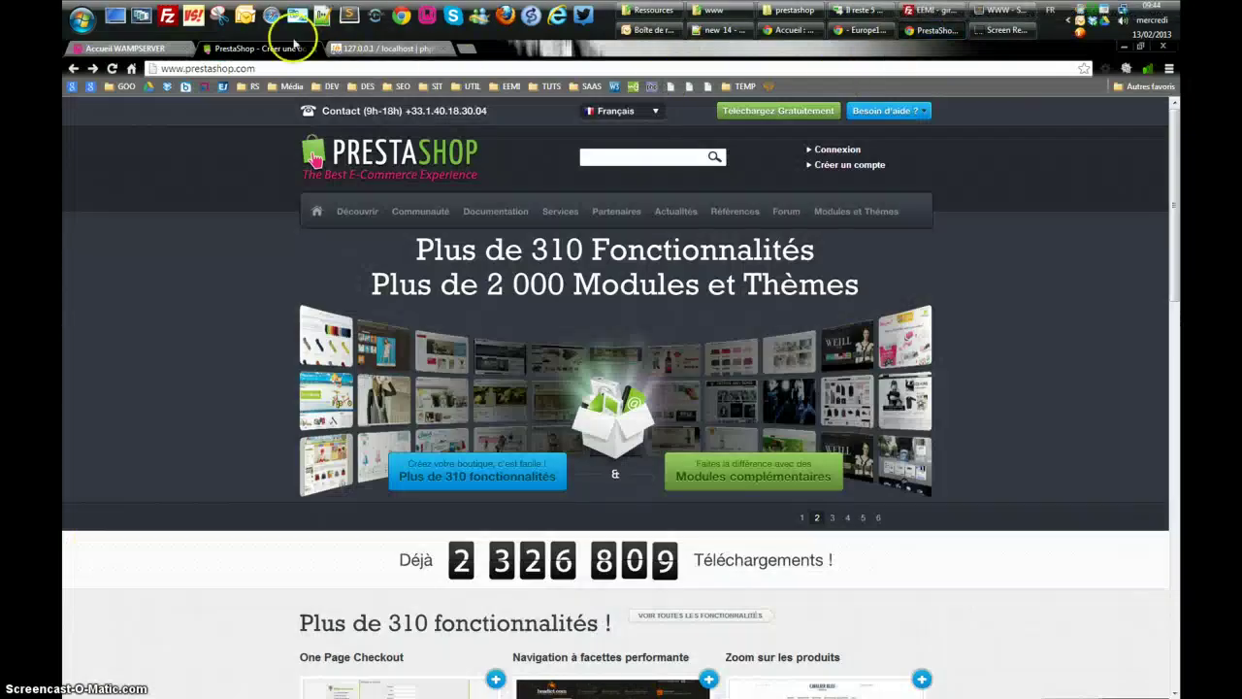
# Create an empty database named prestashop from phpMyAdmin's Bases de données page
pyautogui.click(384, 46)
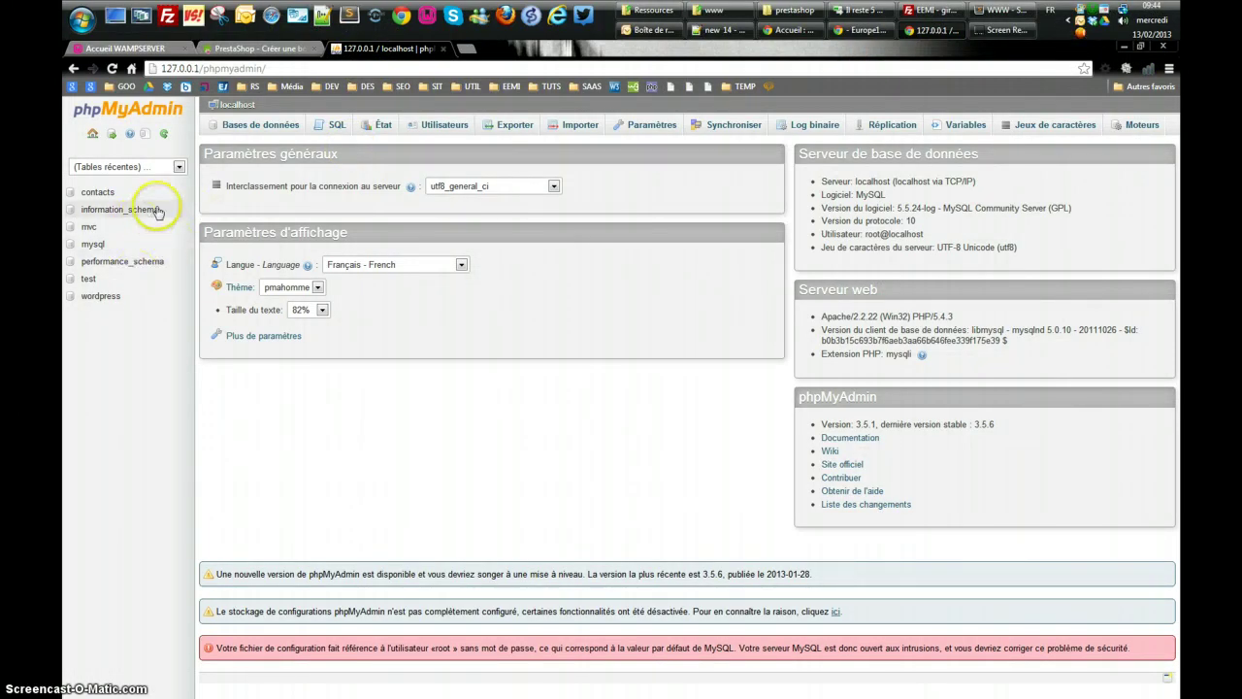
pyautogui.click(262, 127)
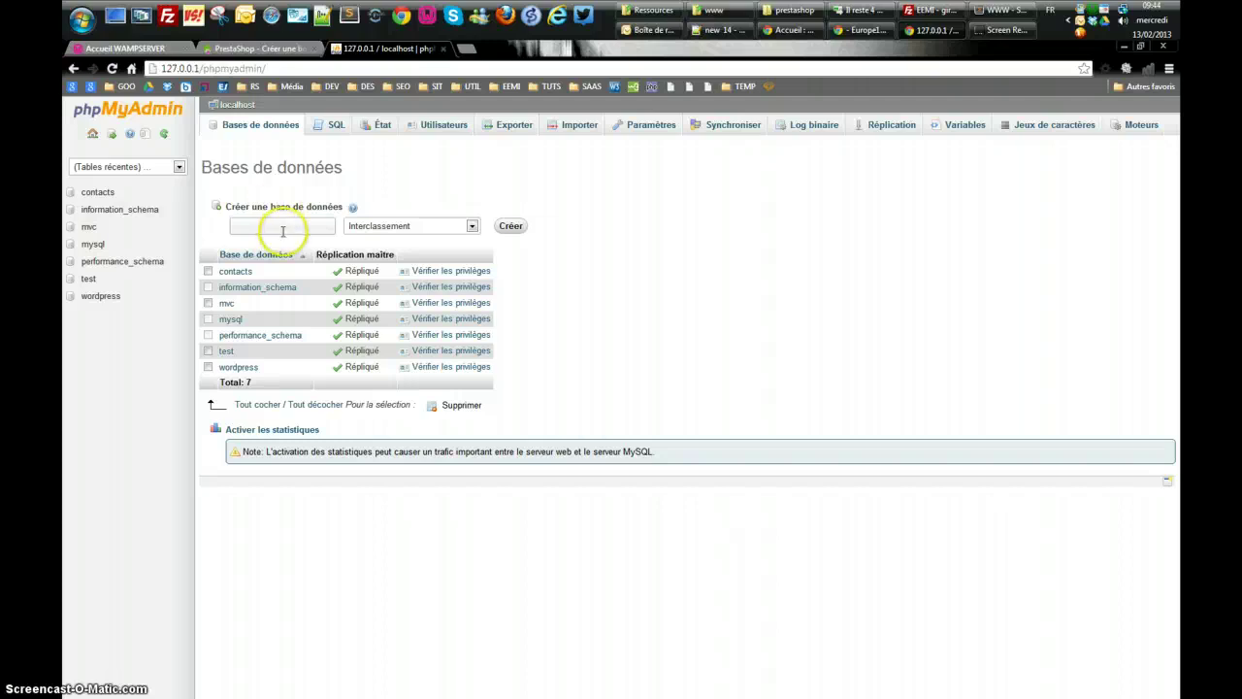
pyautogui.click(283, 226)
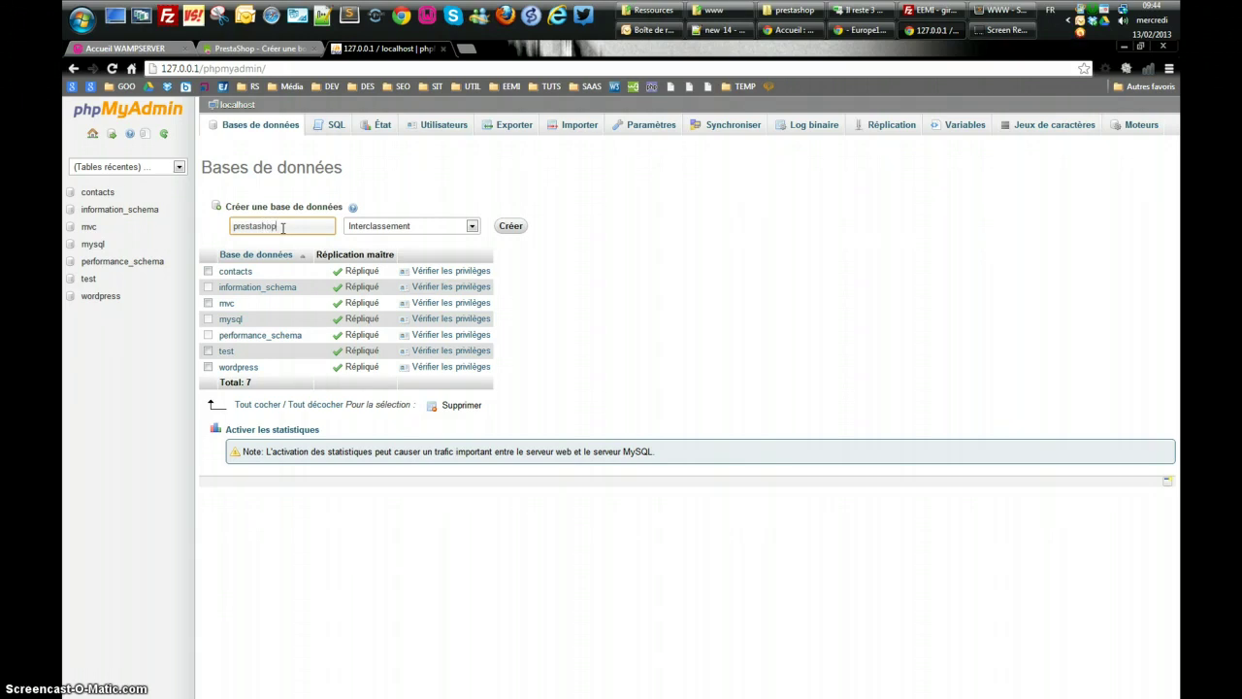
pyautogui.click(509, 226)
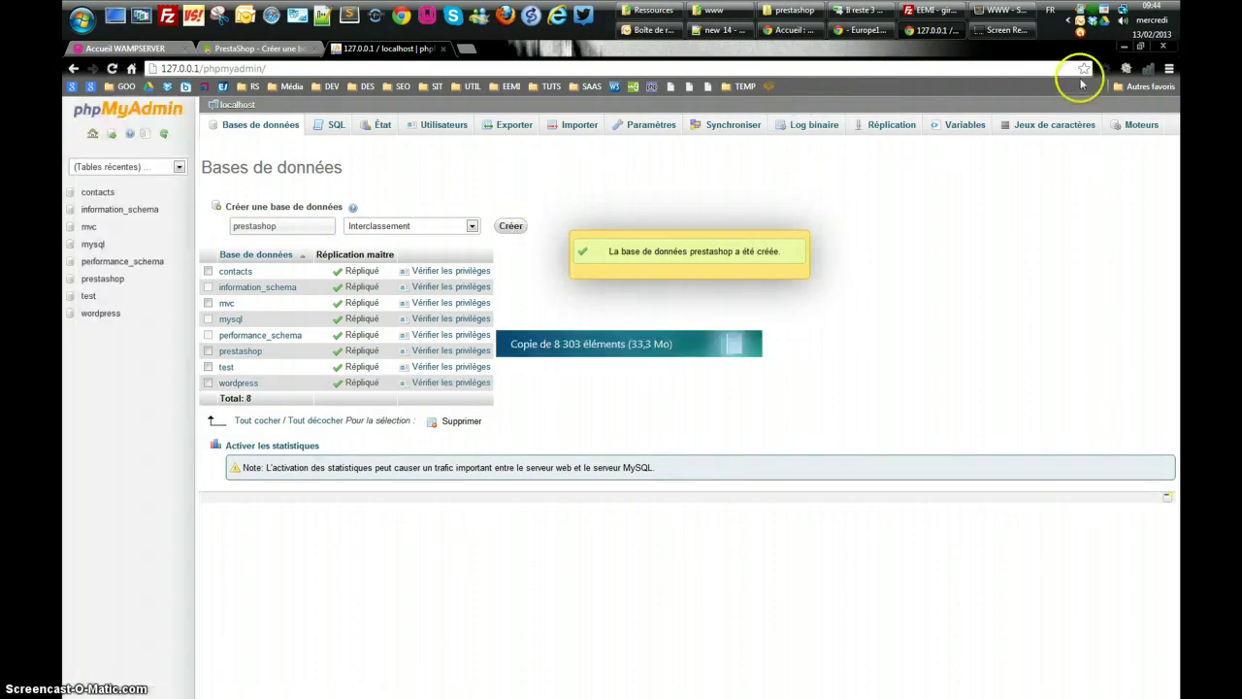
pyautogui.click(1124, 46)
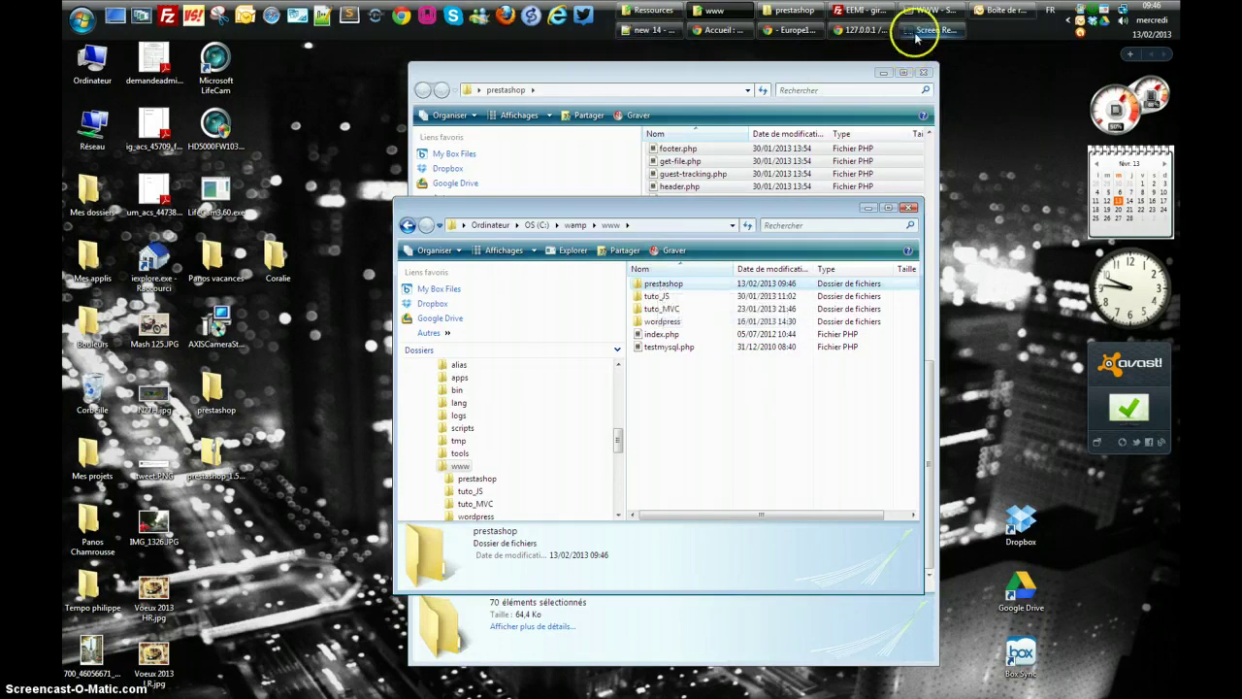
# Reload the WampServer localhost page so the new prestashop project appears
pyautogui.click(862, 30)
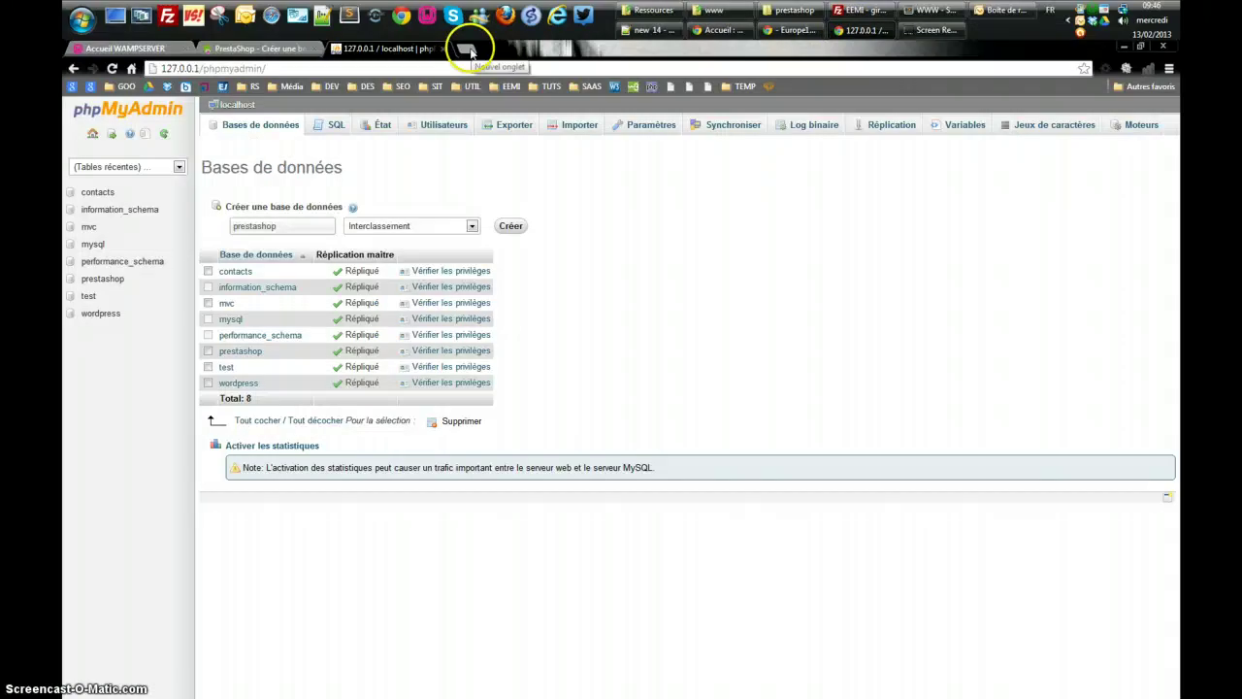
pyautogui.click(123, 48)
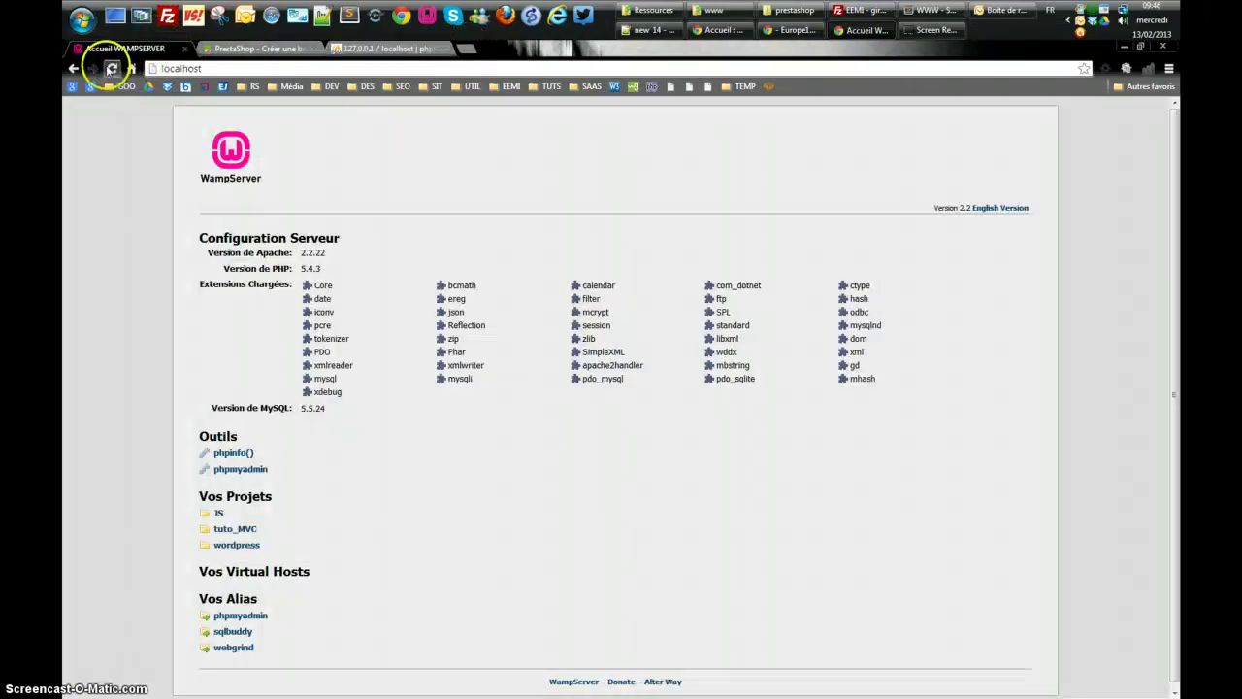
pyautogui.click(112, 67)
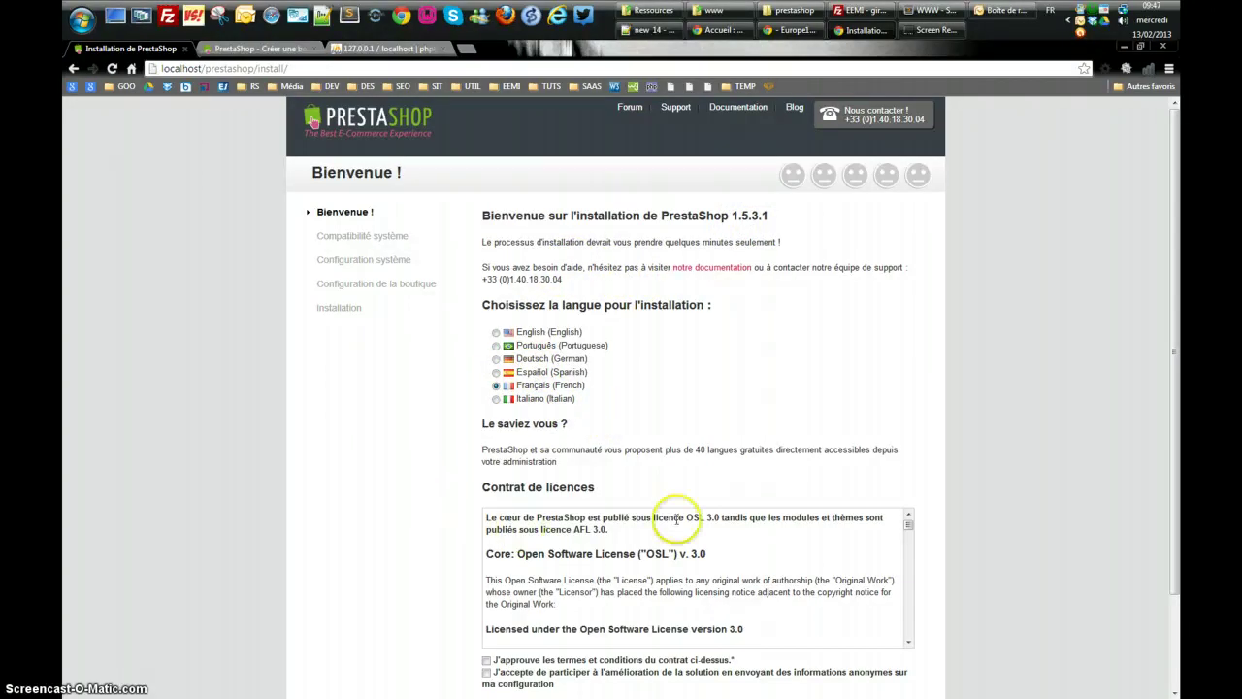
# Tick 'J'approuve les termes et conditions du contrat' and proceed to the compatibility step
pyautogui.click(951, 475)
pyautogui.scroll(-3, 951, 475)
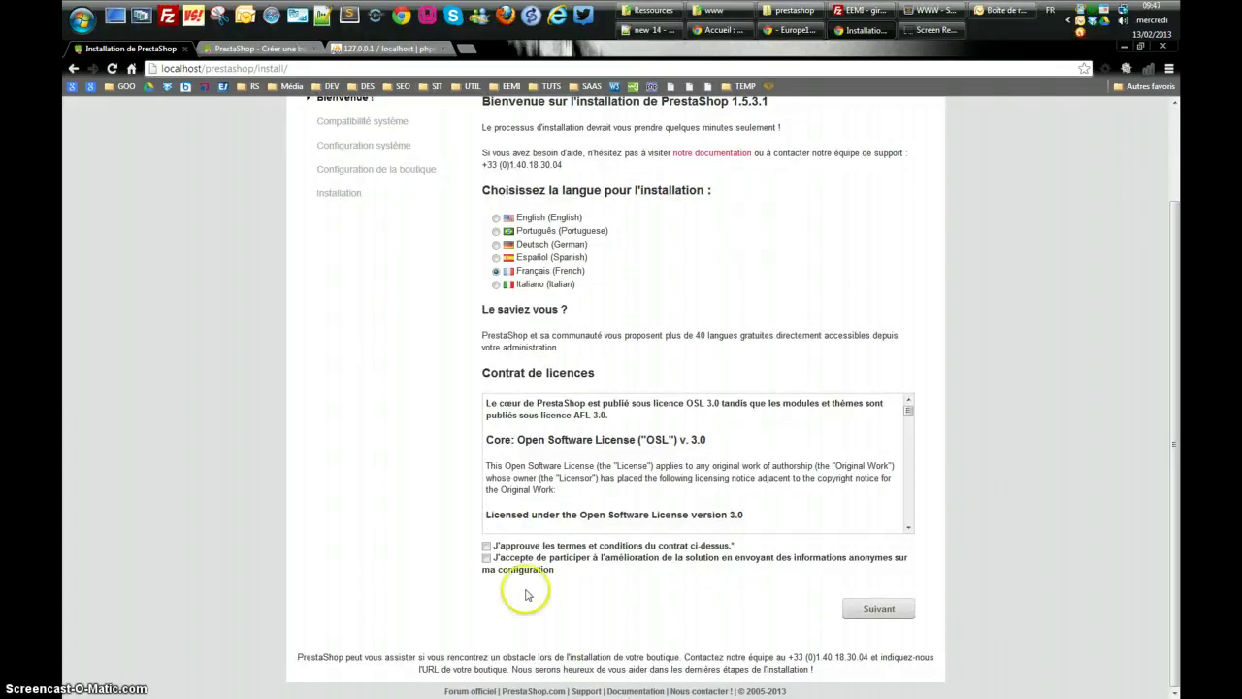
pyautogui.click(486, 546)
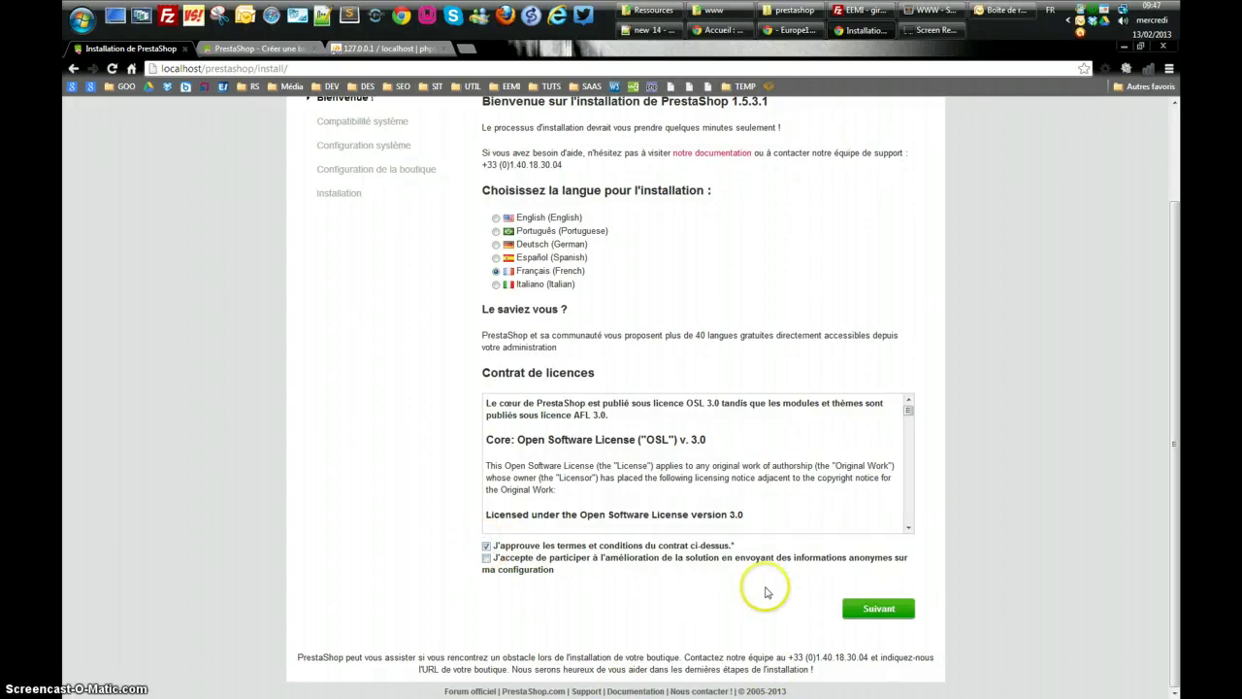
pyautogui.click(879, 610)
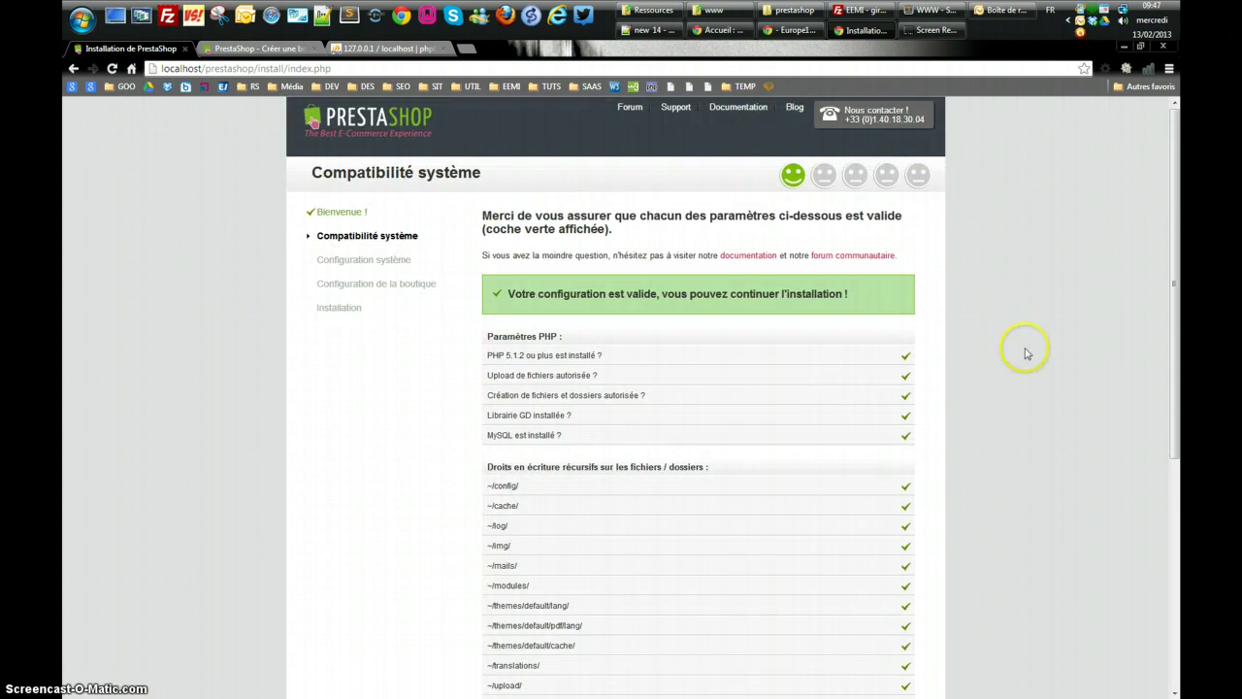
pyautogui.scroll(-4, 1020, 369)
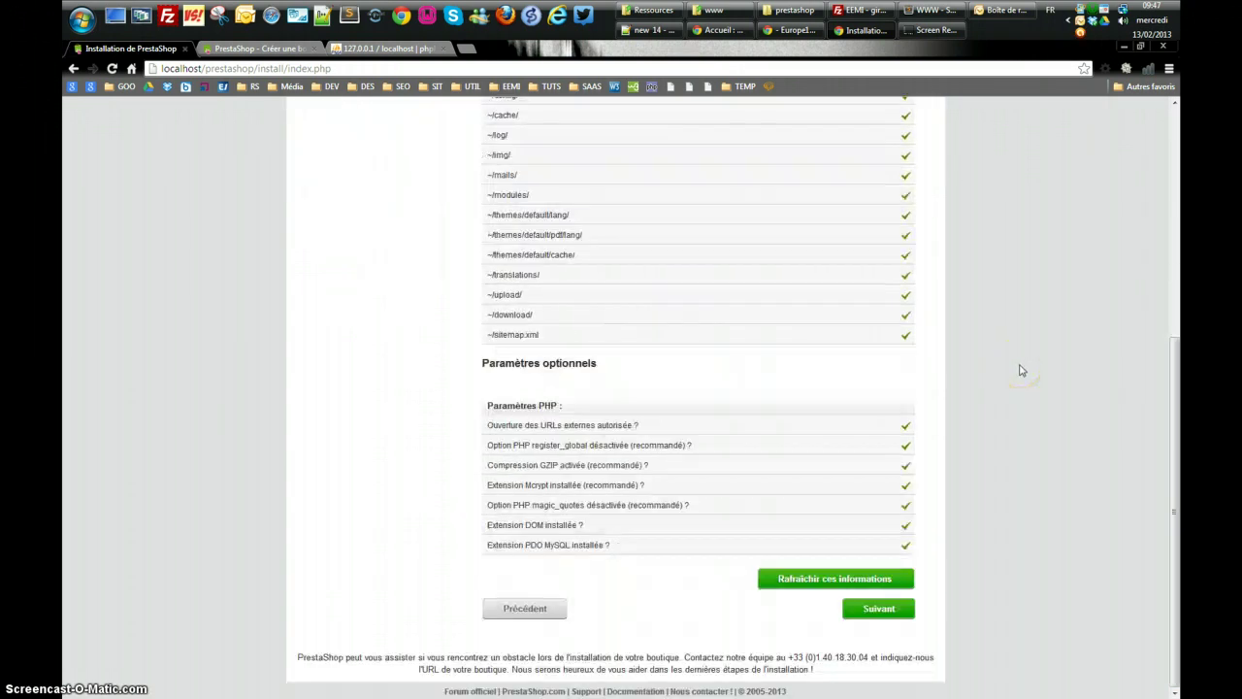
pyautogui.scroll(4, 1020, 370)
pyautogui.scroll(-3, 1020, 370)
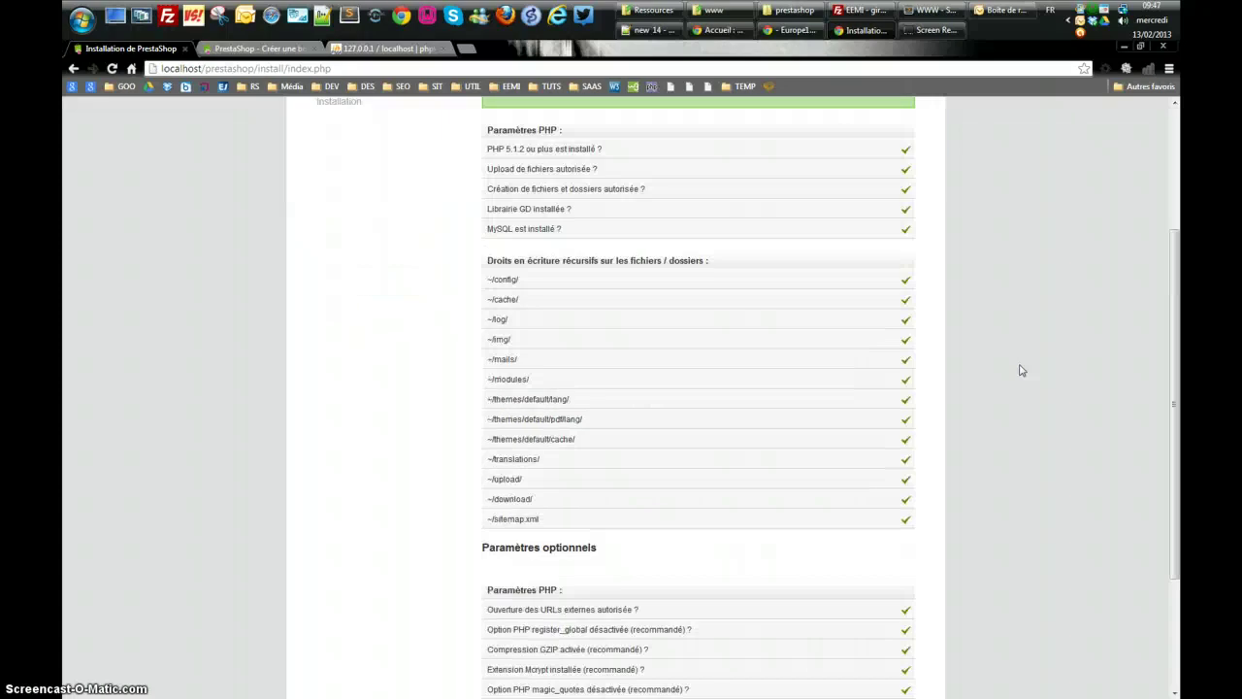
pyautogui.scroll(1, 1015, 356)
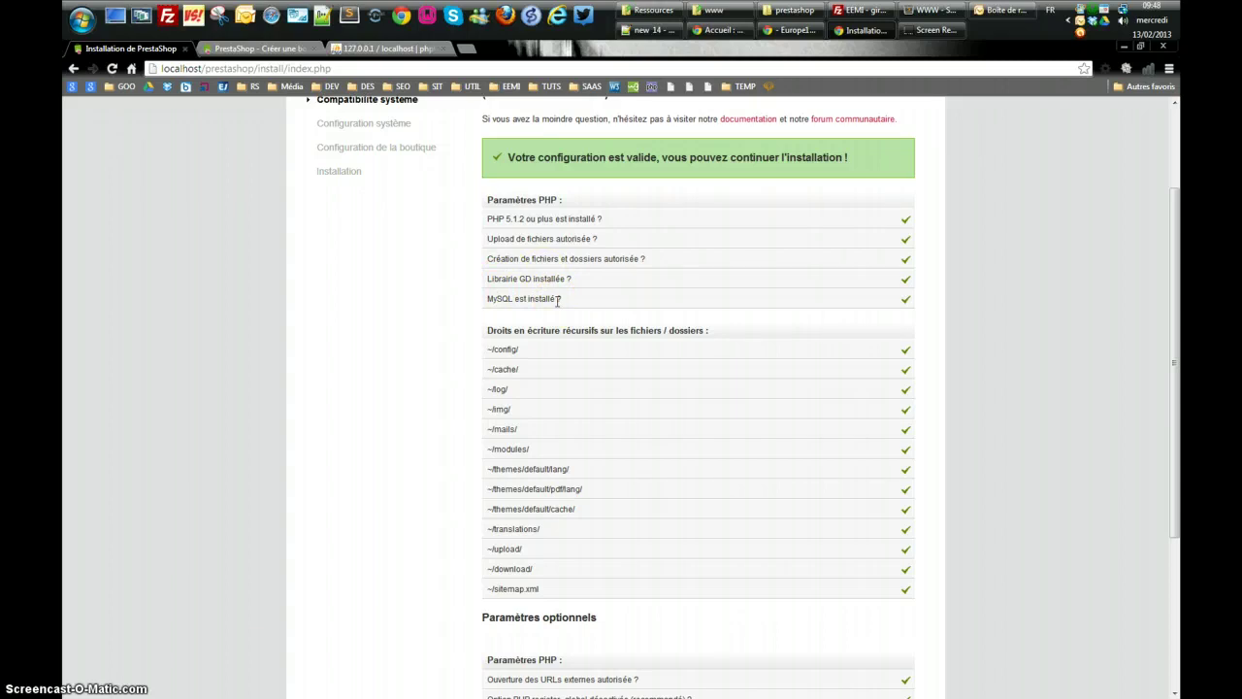
pyautogui.scroll(-2, 466, 330)
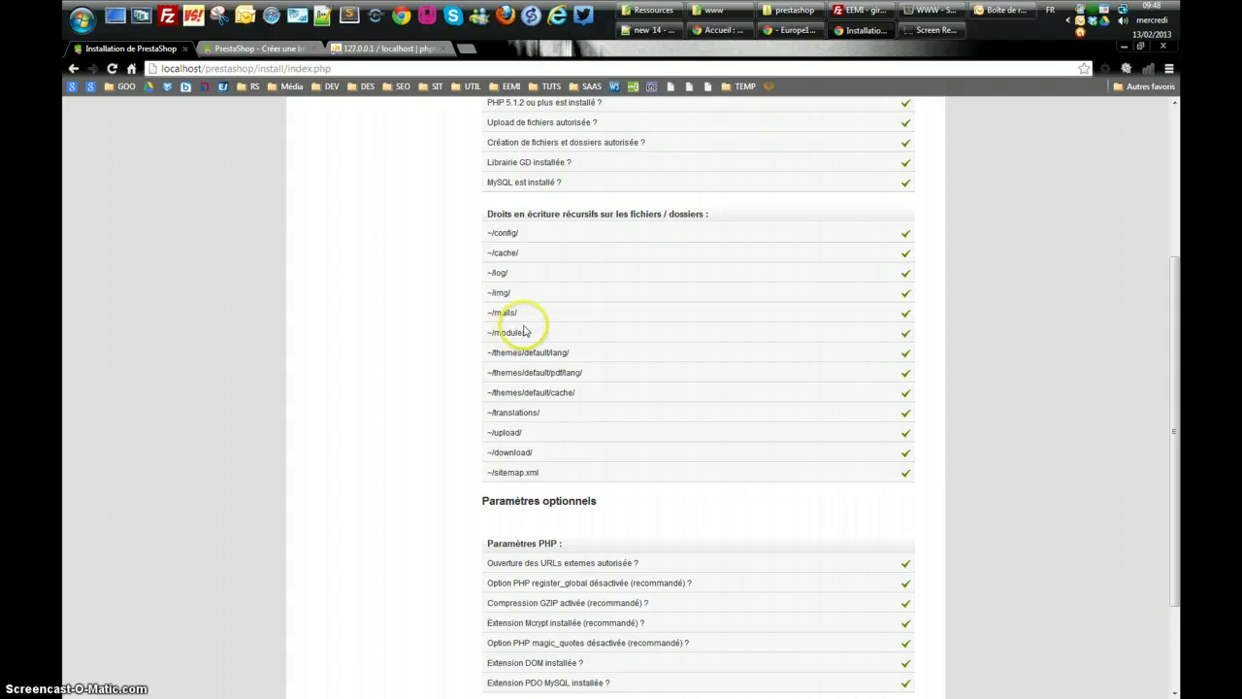
pyautogui.scroll(3, 520, 201)
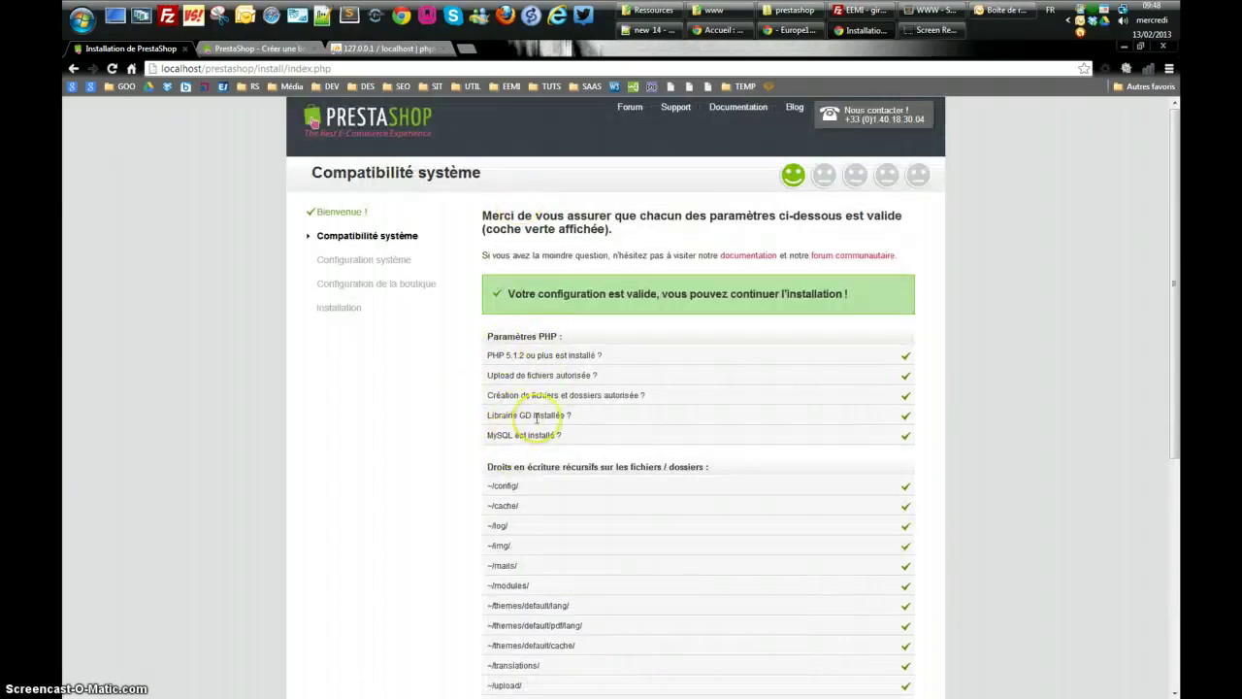
pyautogui.scroll(-1, 537, 418)
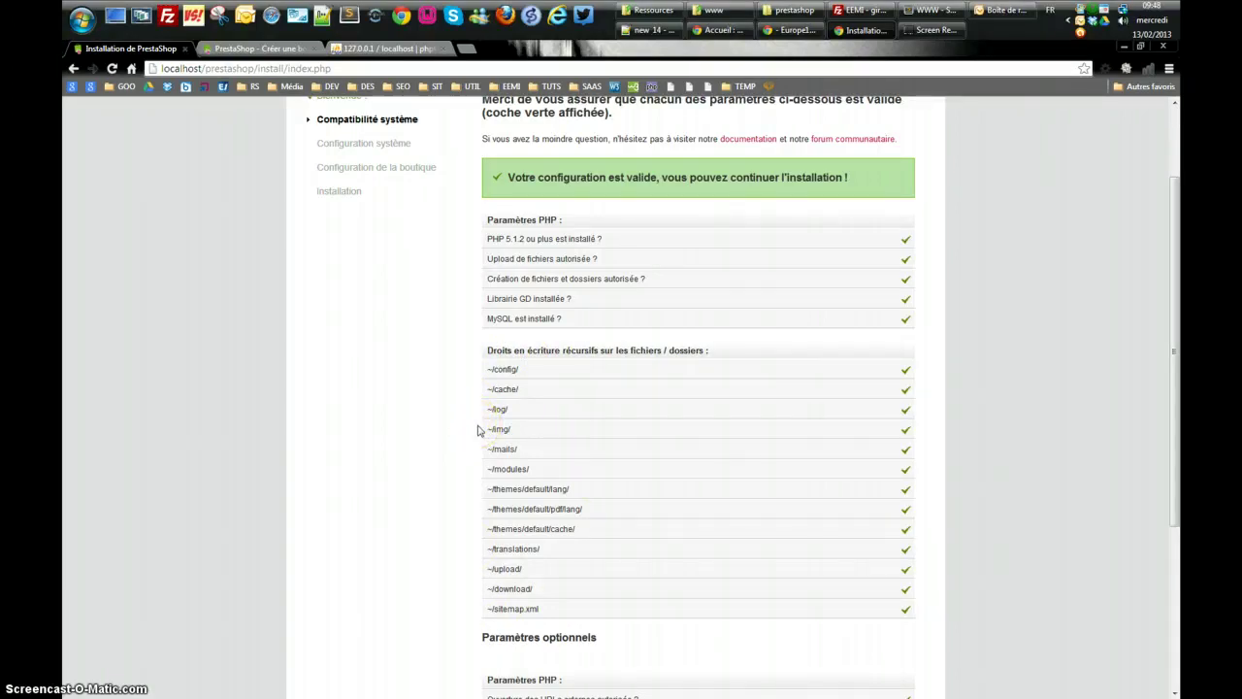
pyautogui.scroll(-5, 485, 436)
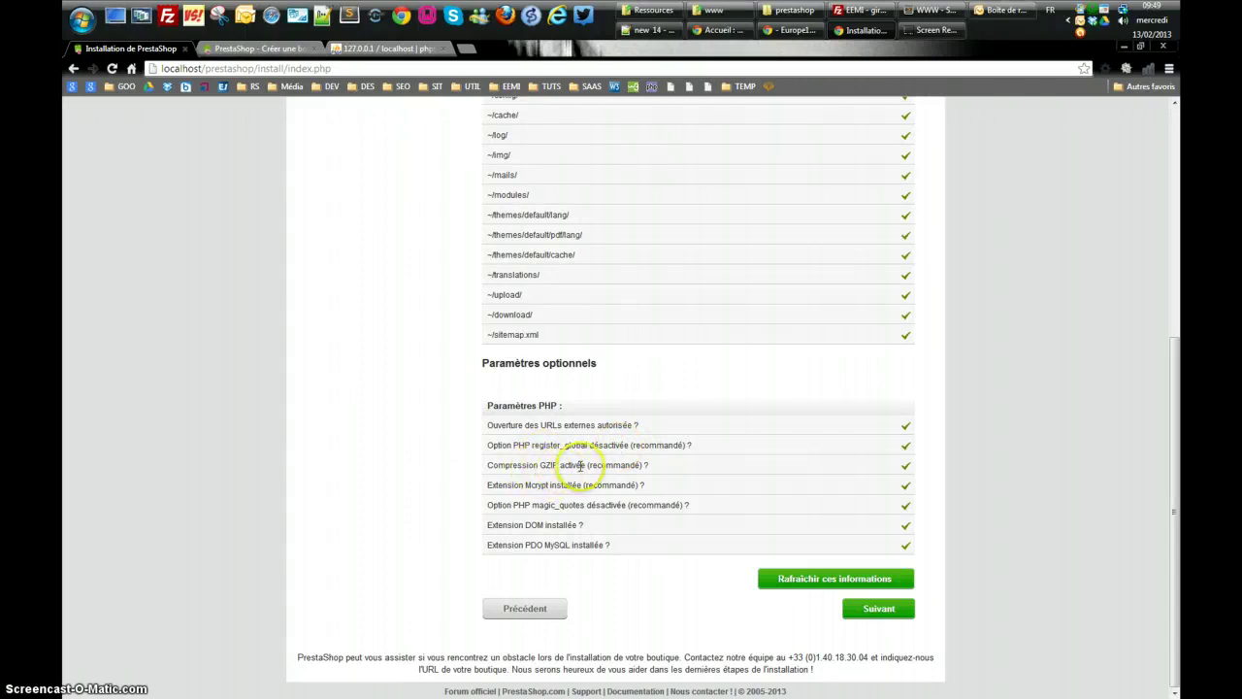
pyautogui.scroll(1, 569, 485)
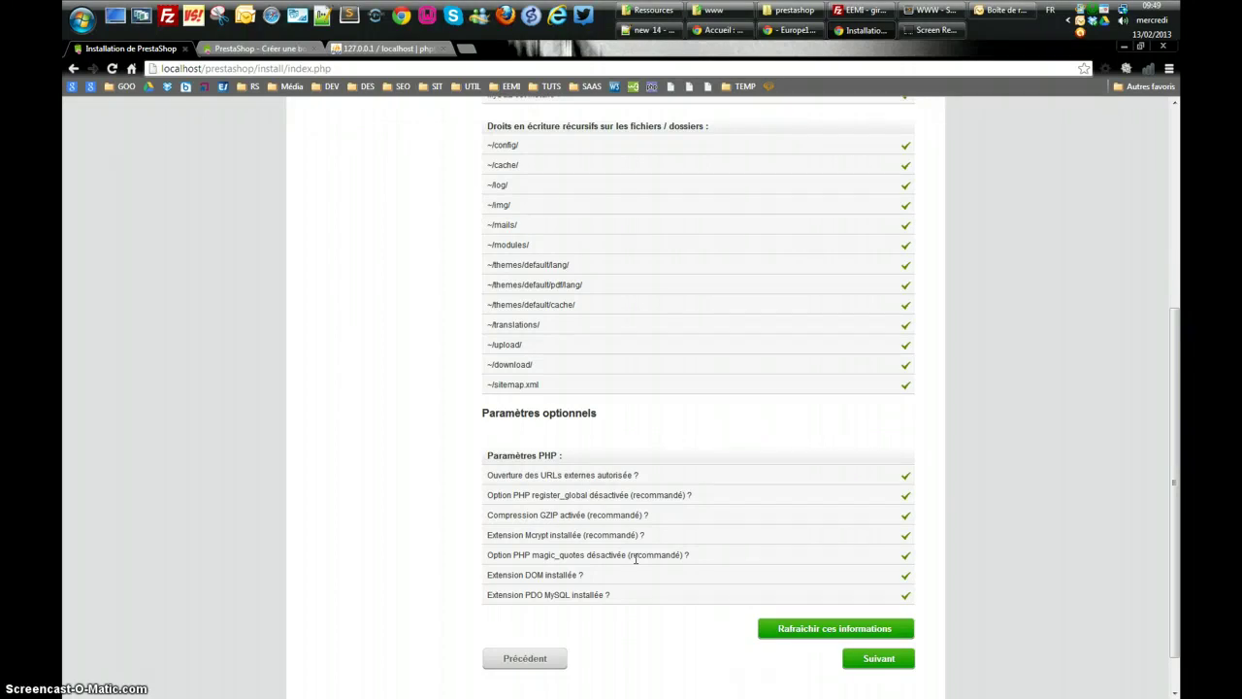
pyautogui.click(633, 560)
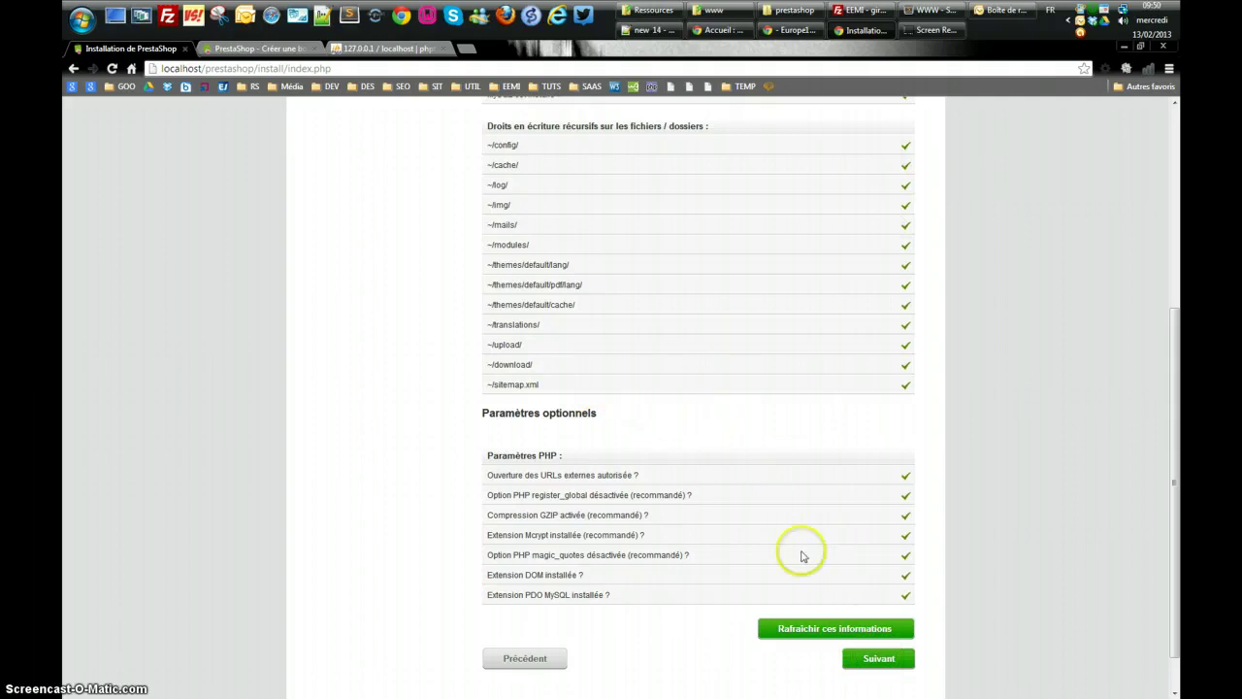
# Change the table prefix to ps_tb_ and verify the prestashop database connects on localhost
pyautogui.click(883, 659)
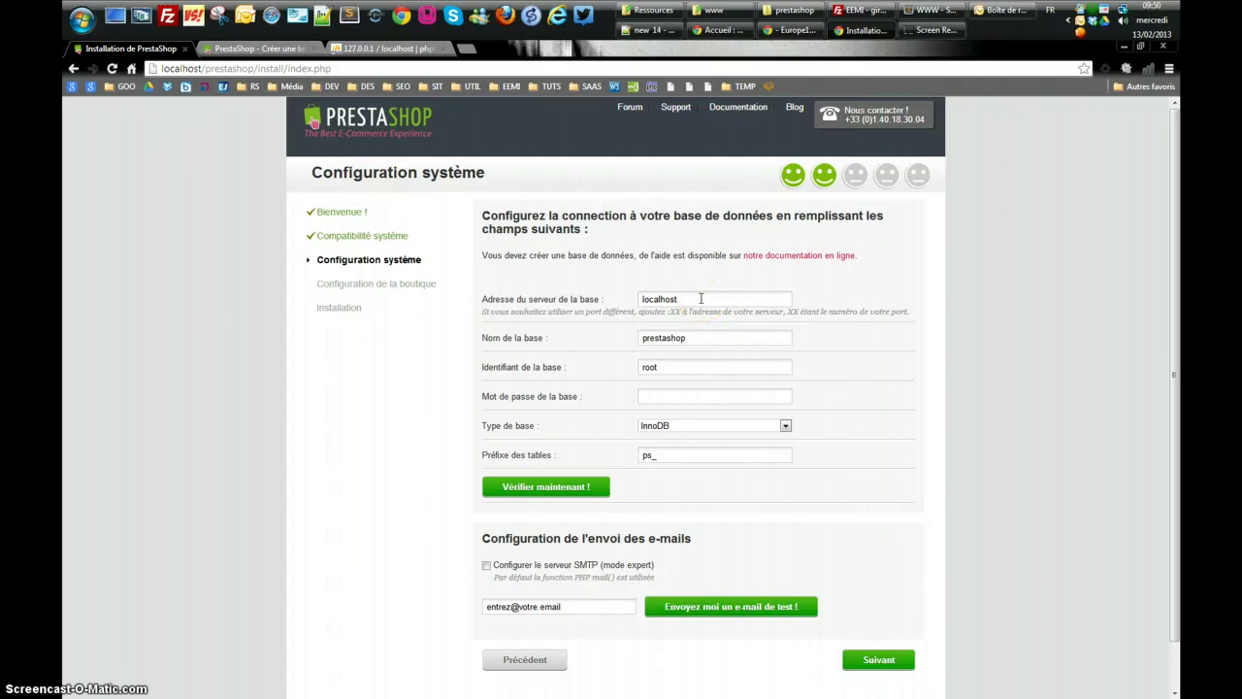
pyautogui.click(701, 299)
pyautogui.doubleClick(648, 455)
pyautogui.write('tb_')
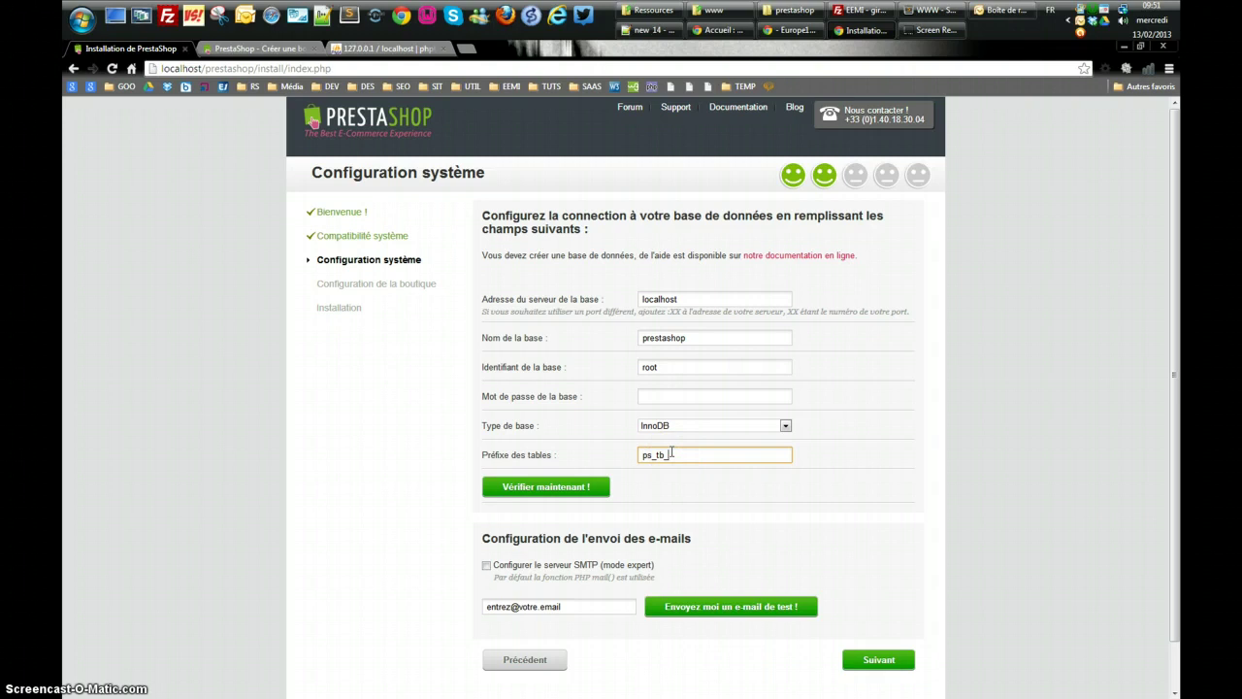
pyautogui.press('BackSpace')
pyautogui.click(530, 486)
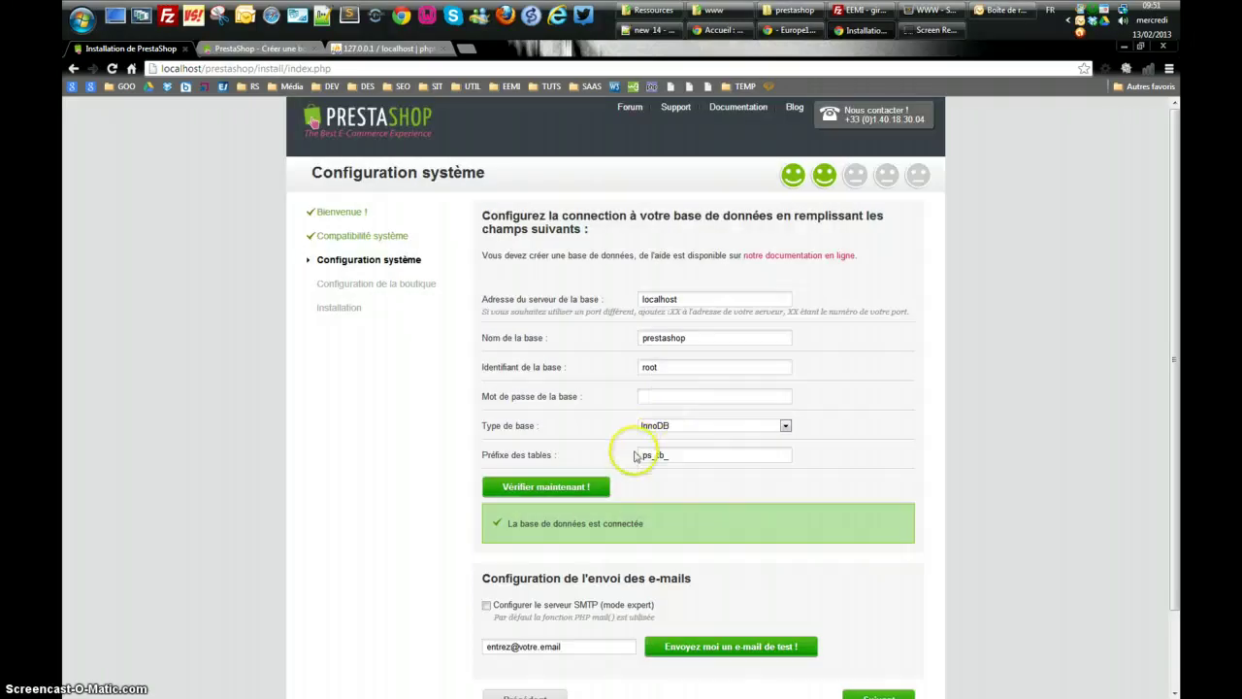
pyautogui.scroll(-1, 633, 457)
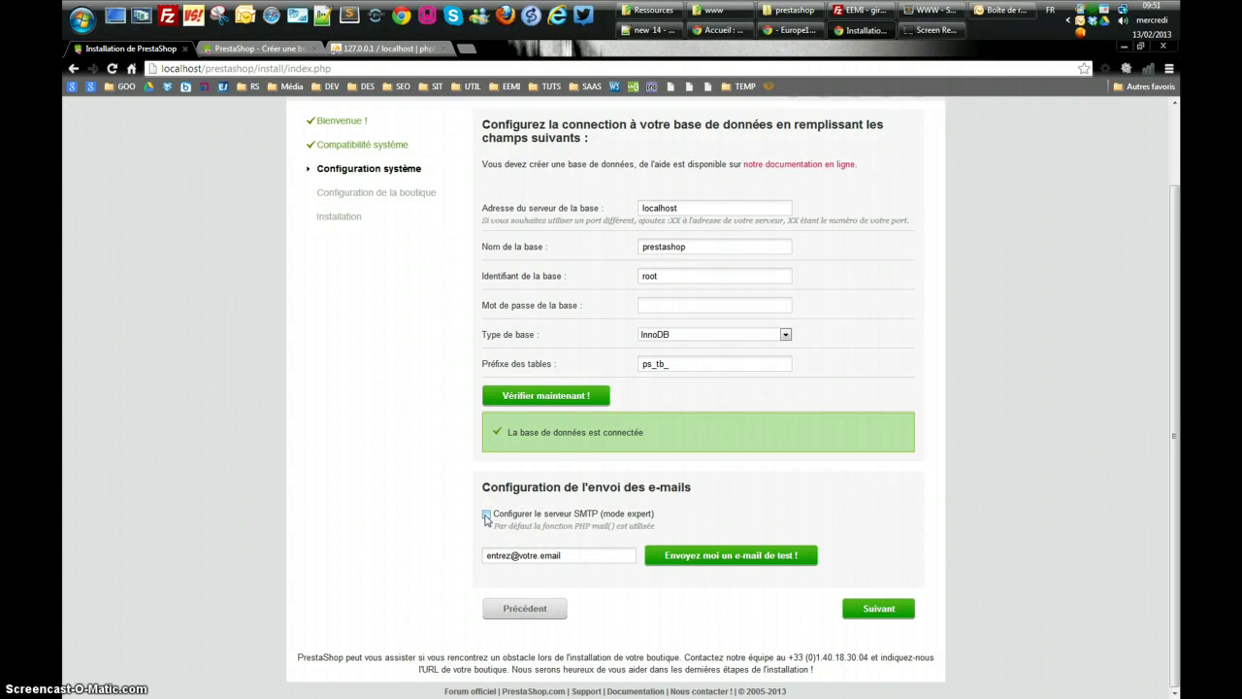
pyautogui.click(486, 516)
pyautogui.scroll(-2, 437, 523)
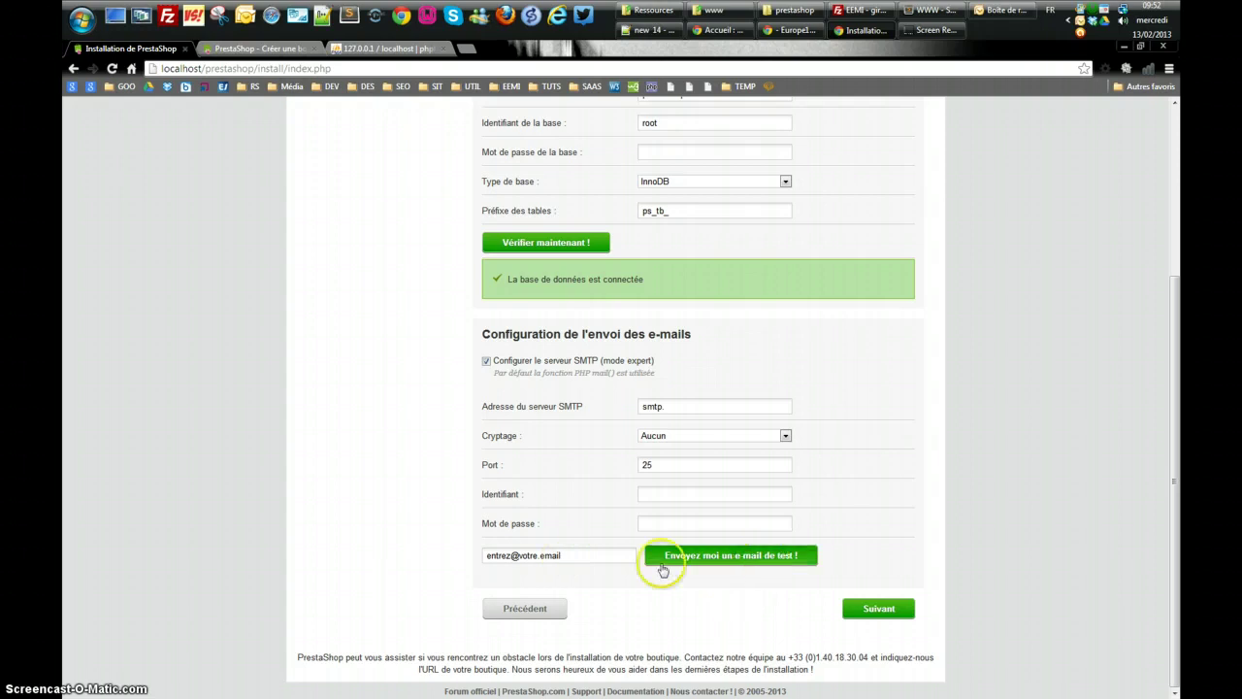
pyautogui.click(486, 361)
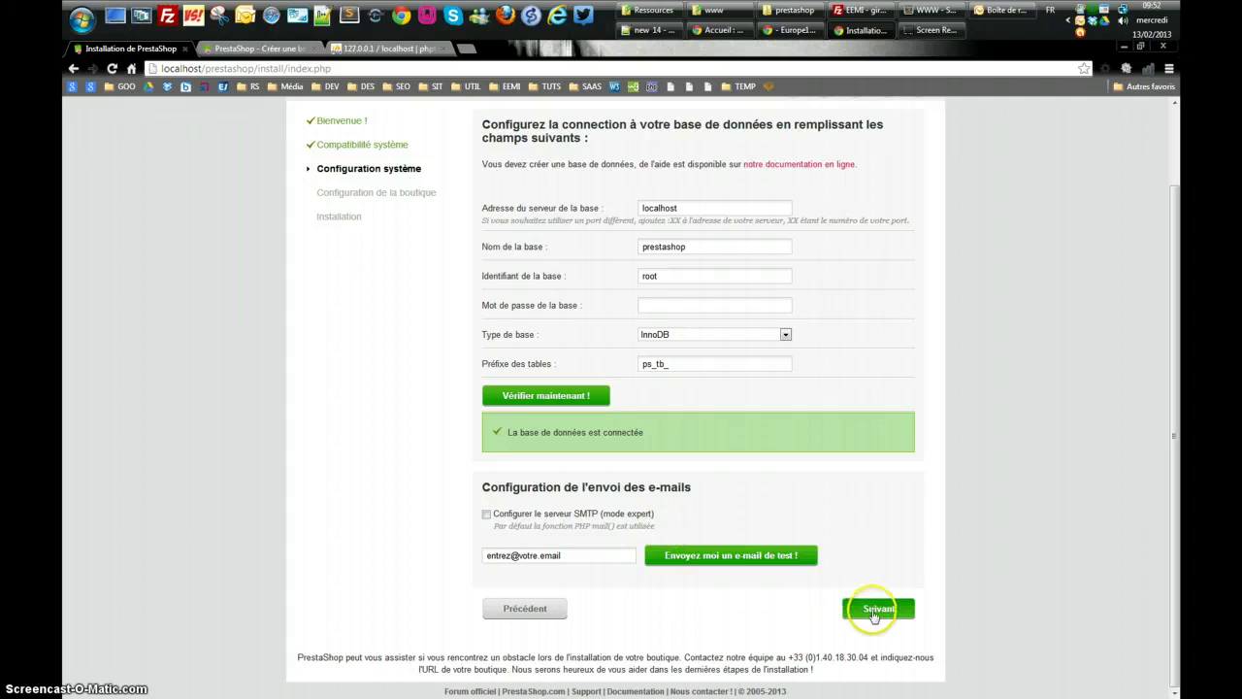
# Enter shop name 'Vinyles en stock', activity Autre activité, no demo products, country France
pyautogui.click(876, 612)
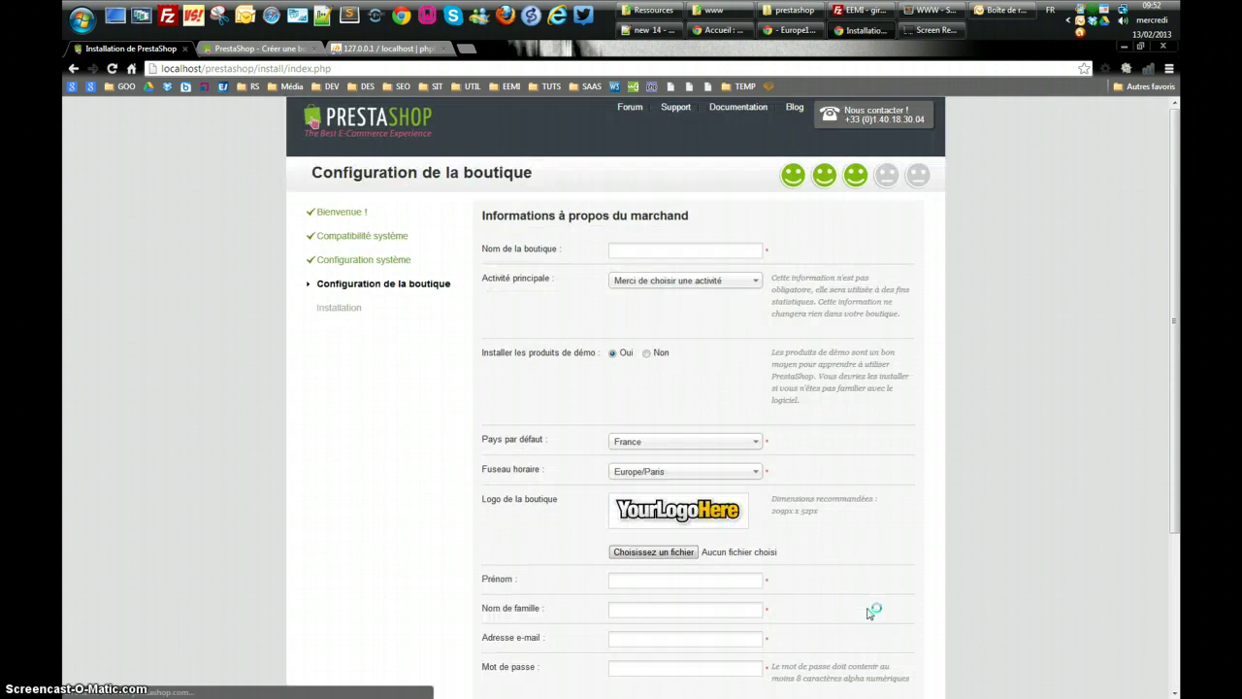
pyautogui.click(623, 249)
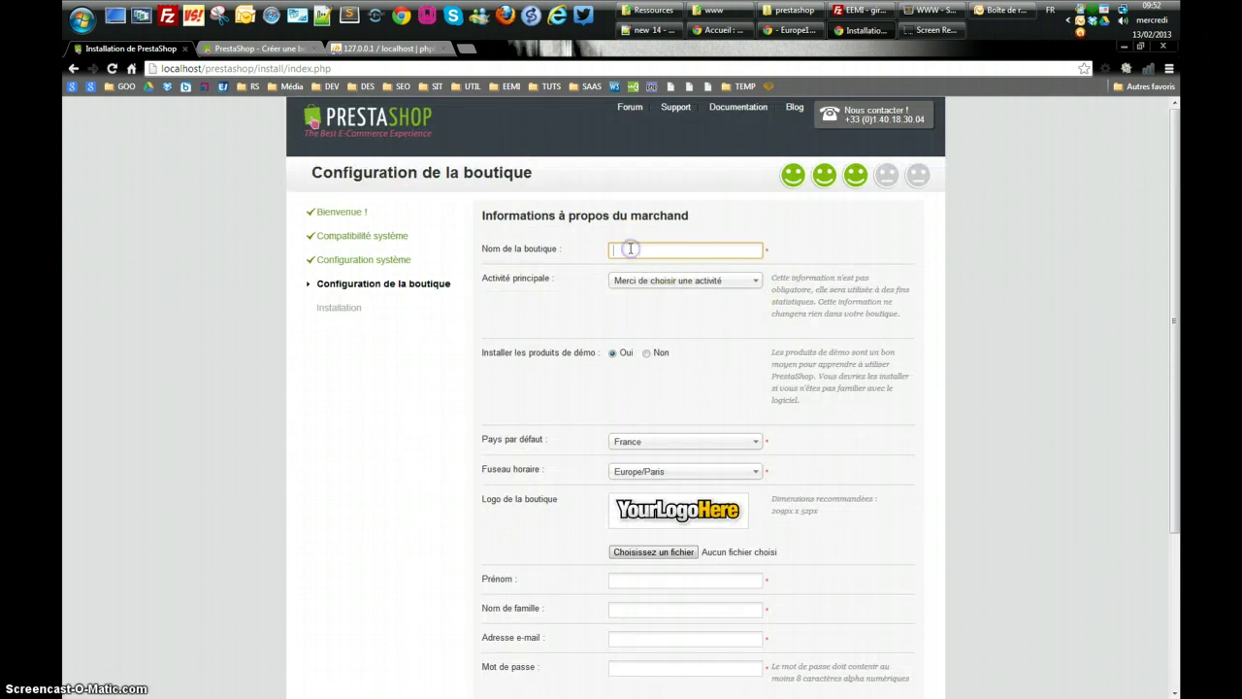
pyautogui.write('Viny')
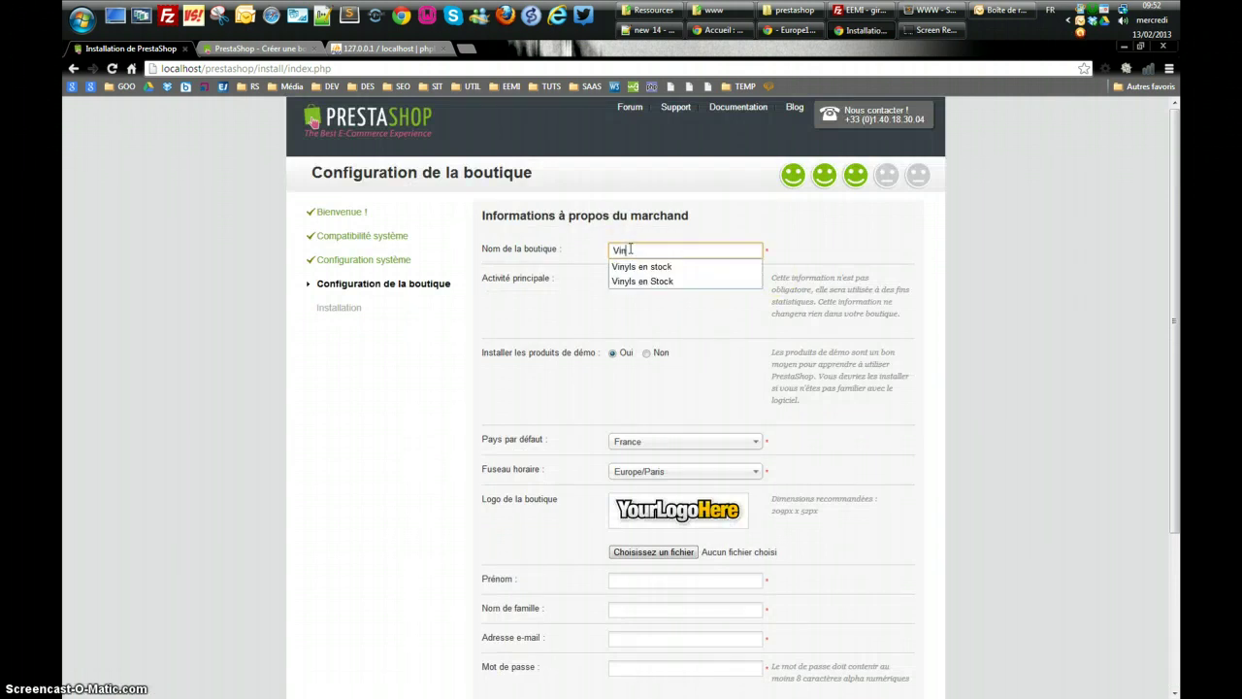
pyautogui.write('les')
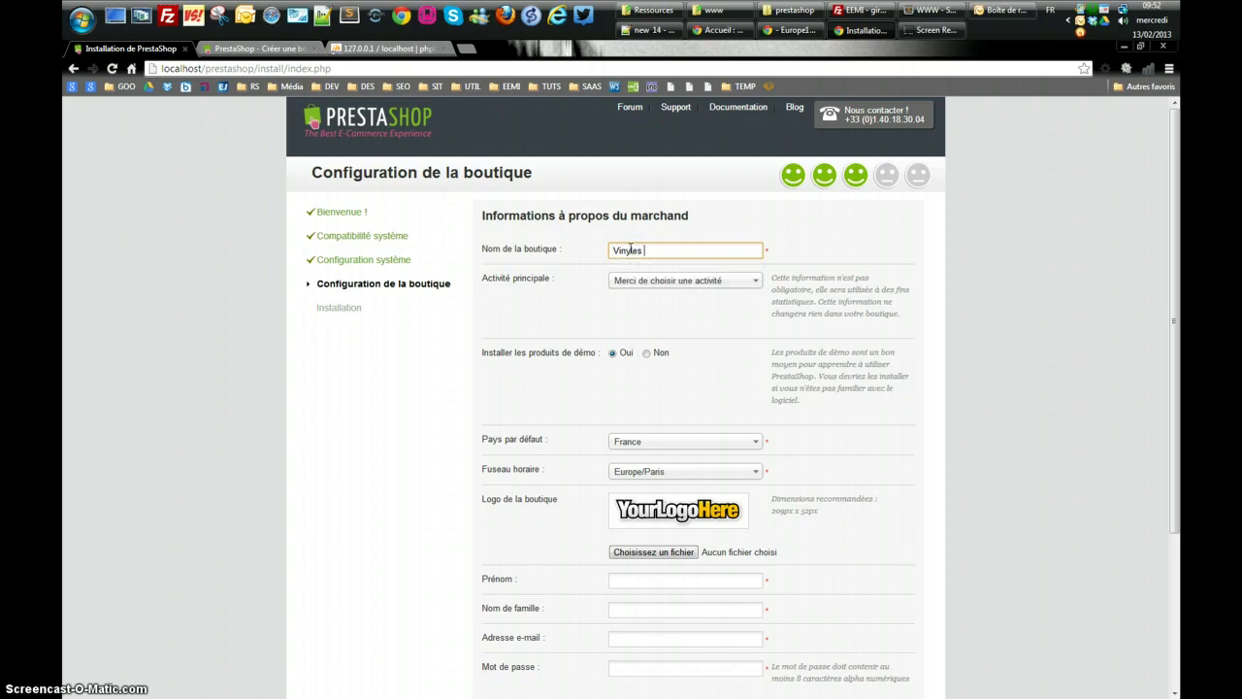
pyautogui.write(' en stock')
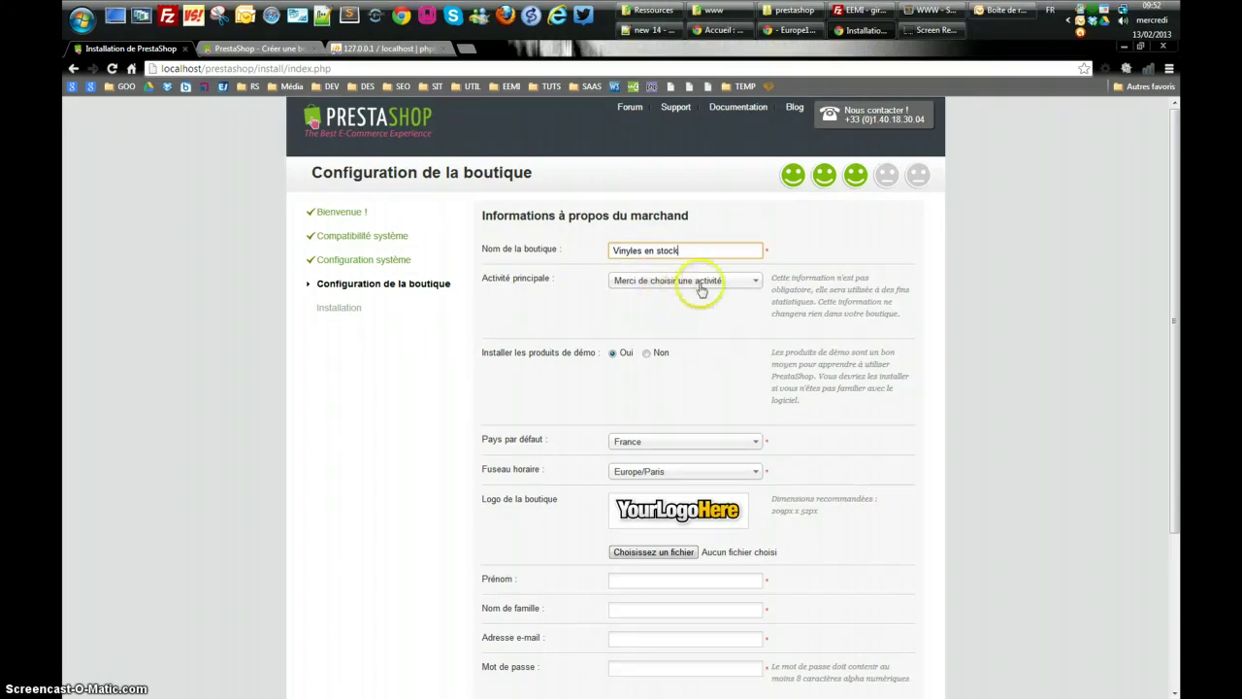
pyautogui.click(704, 281)
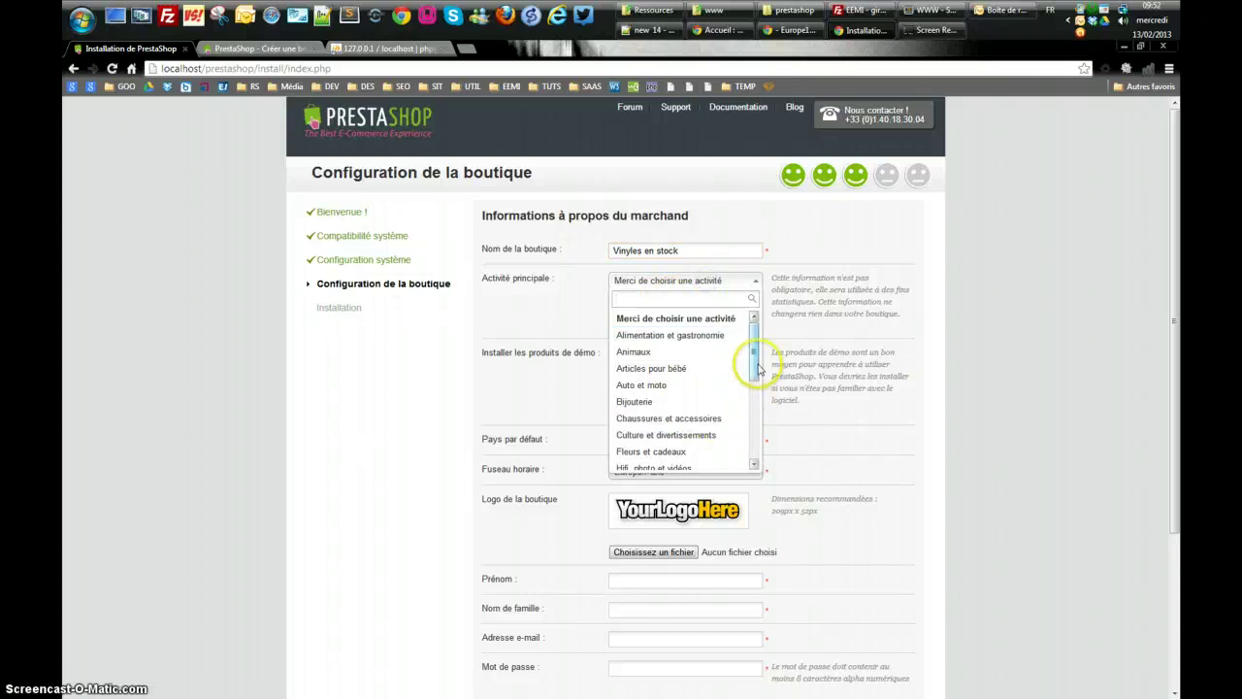
pyautogui.moveTo(753, 370); pyautogui.dragTo(748, 453)
pyautogui.click(651, 462)
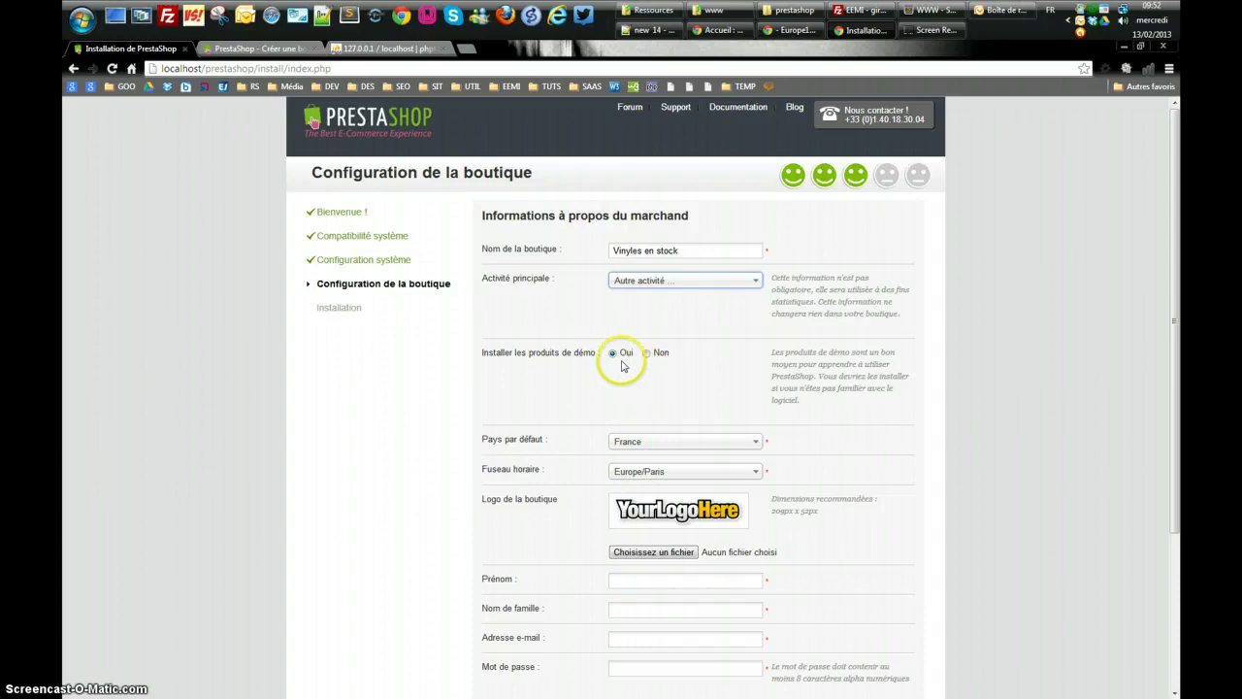
pyautogui.click(647, 353)
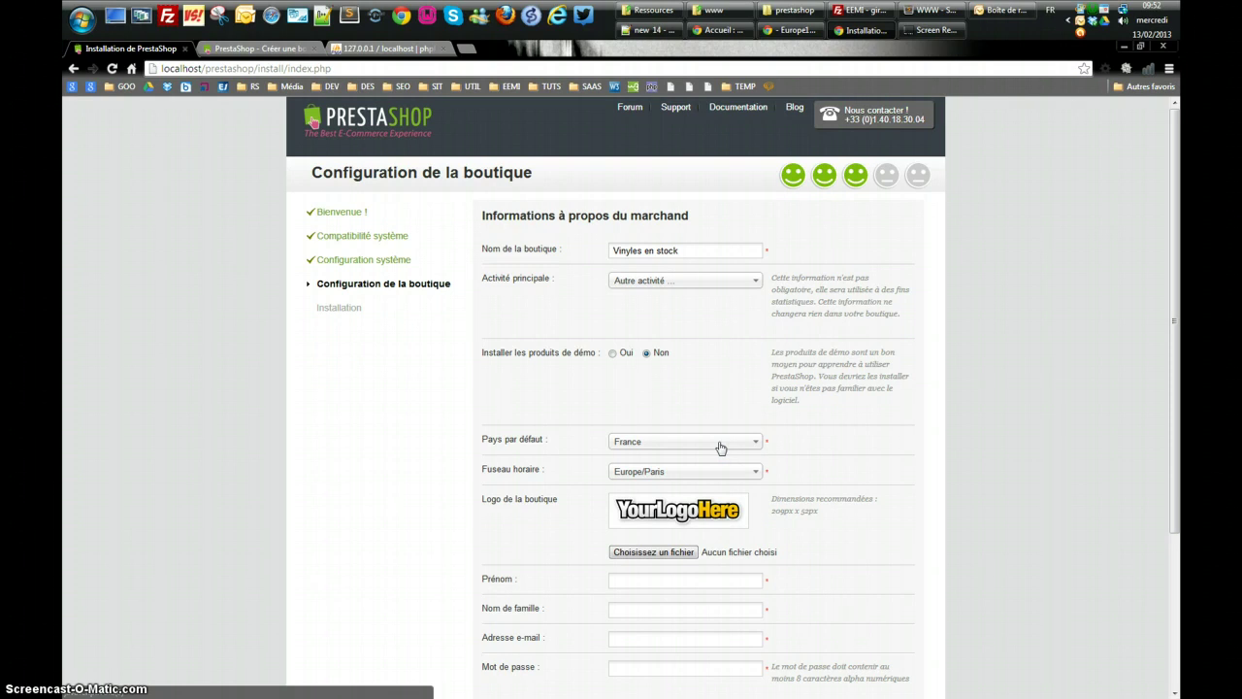
pyautogui.click(667, 441)
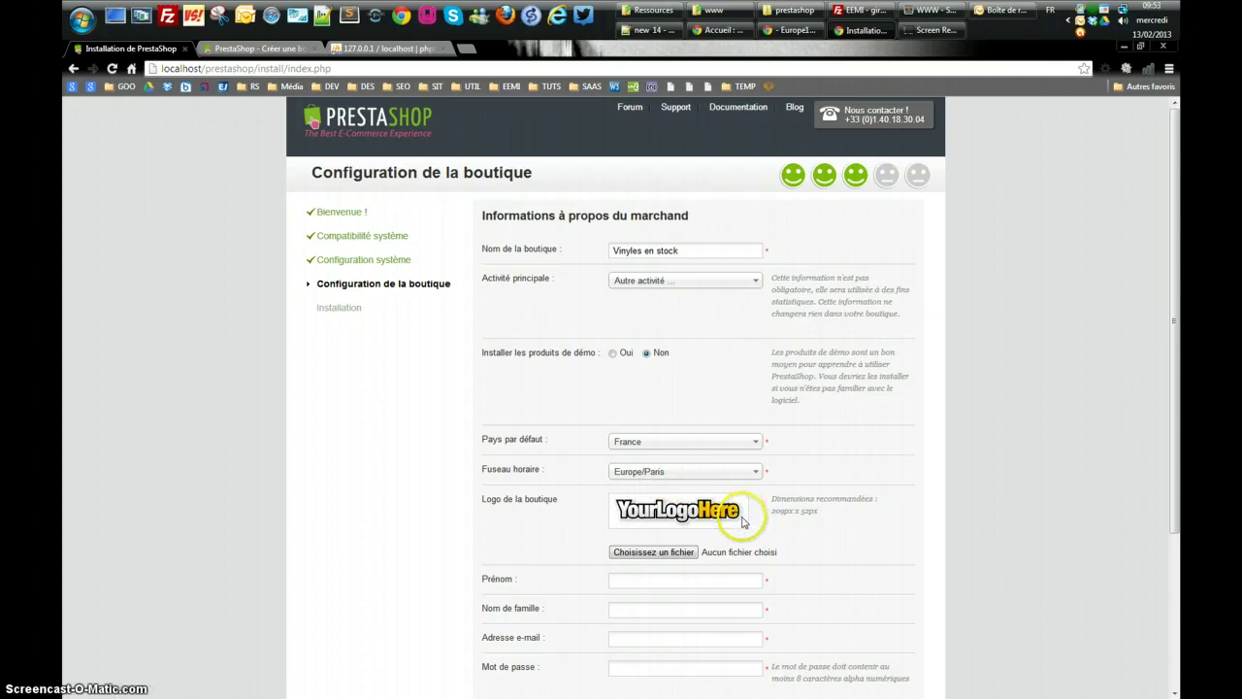
# Fill the owner's first name, last name and e-mail from Chrome autofill
pyautogui.click(626, 579)
pyautogui.scroll(-3, 715, 615)
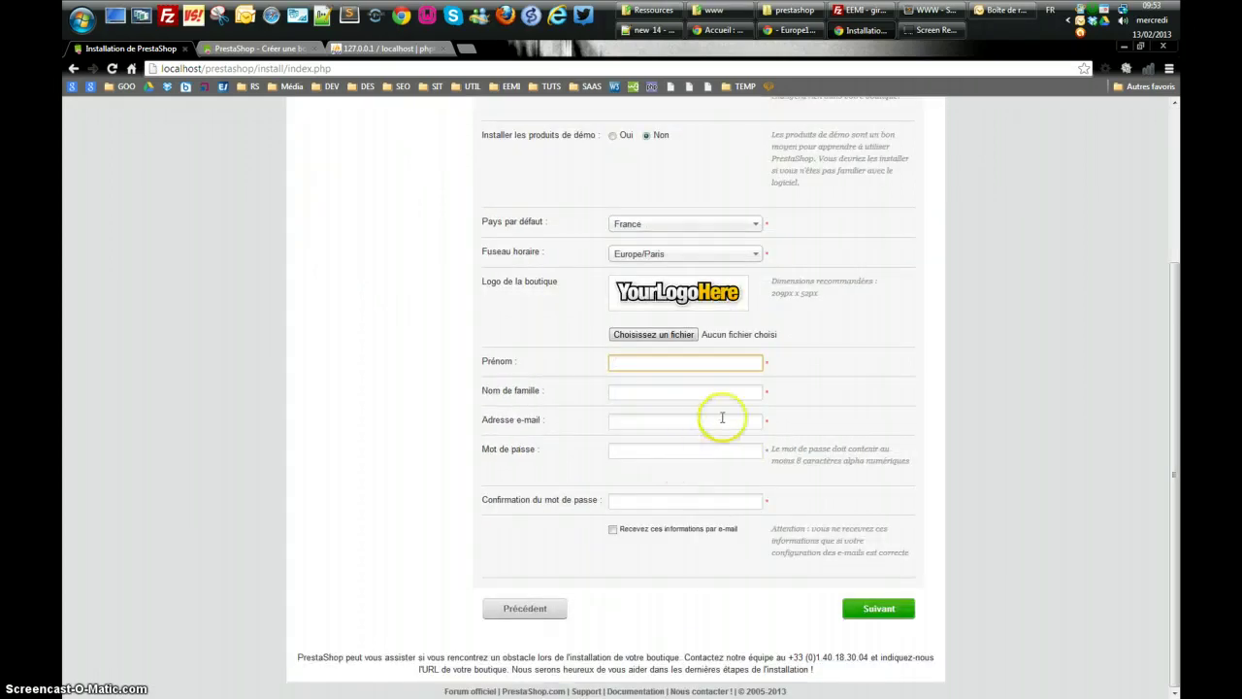
pyautogui.write('Ph')
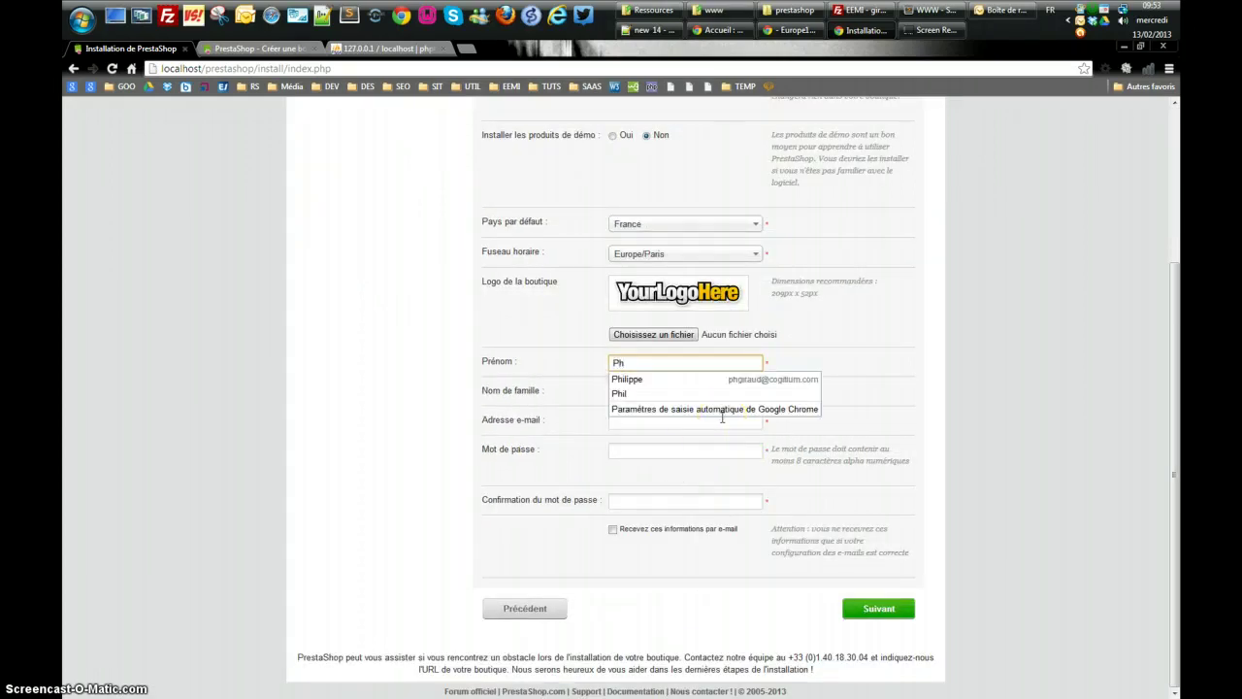
pyautogui.press('Down')
pyautogui.press('Return')
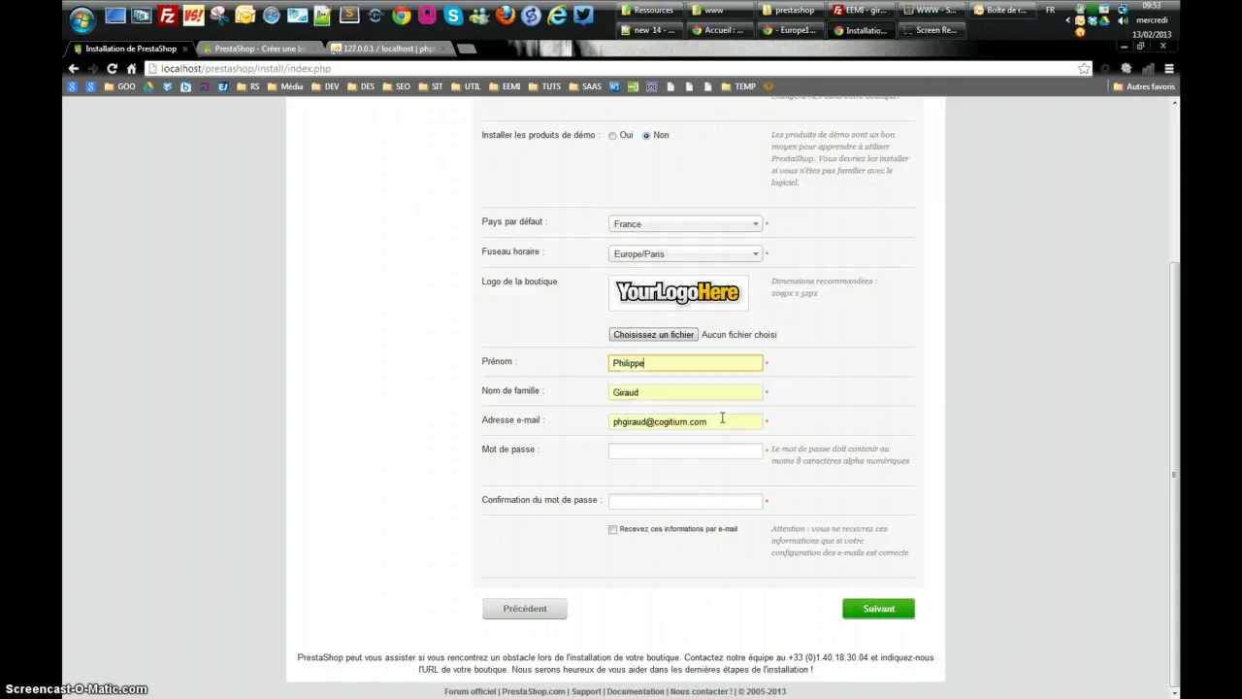
pyautogui.press('Tab')
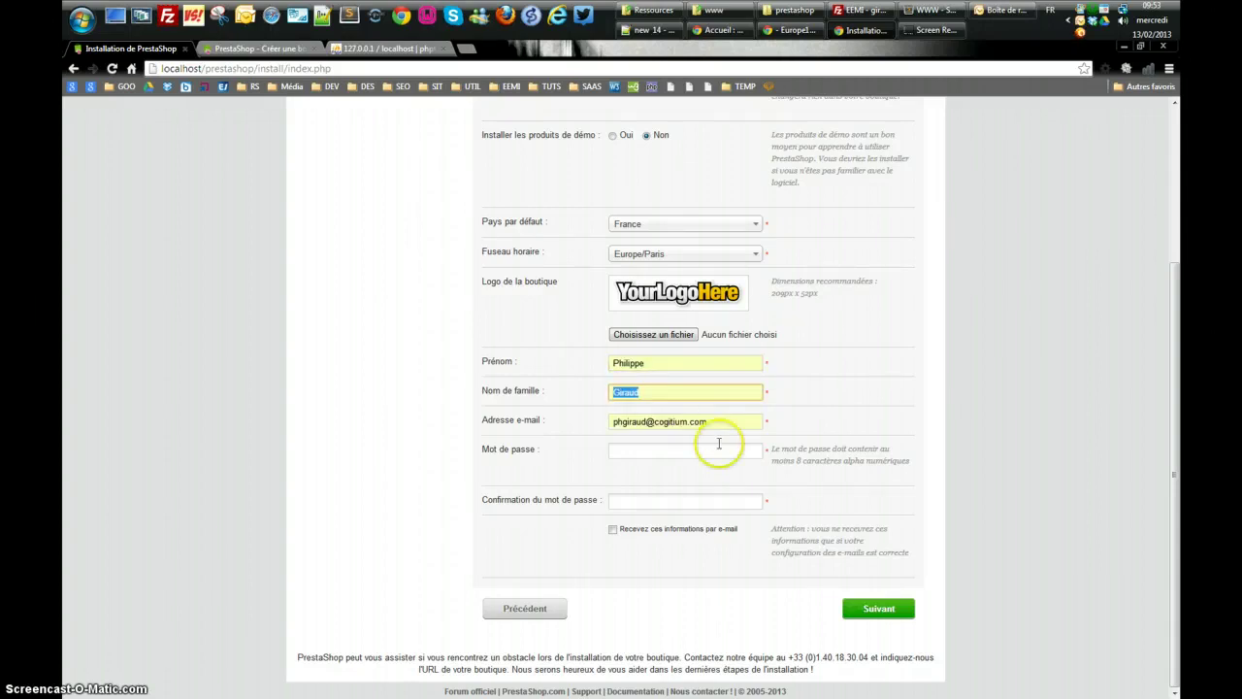
# Enter and confirm the account password, and opt in to e-mail information
pyautogui.click(664, 451)
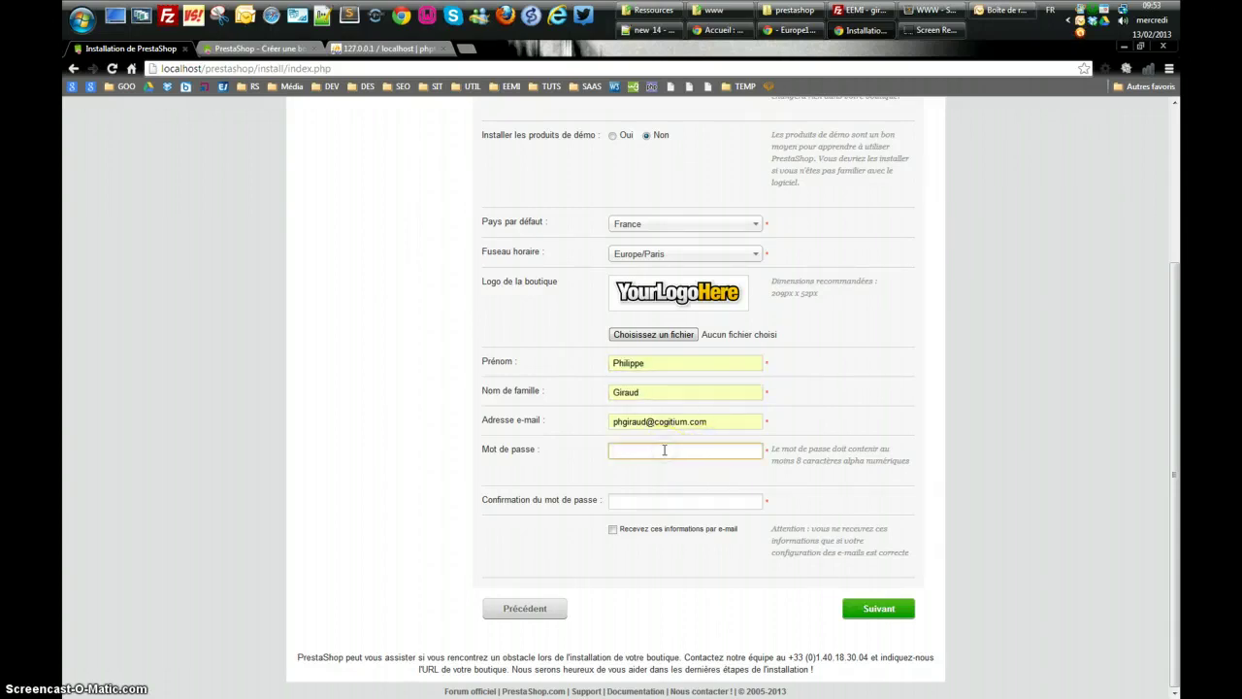
pyautogui.write('••••')
pyautogui.click(643, 500)
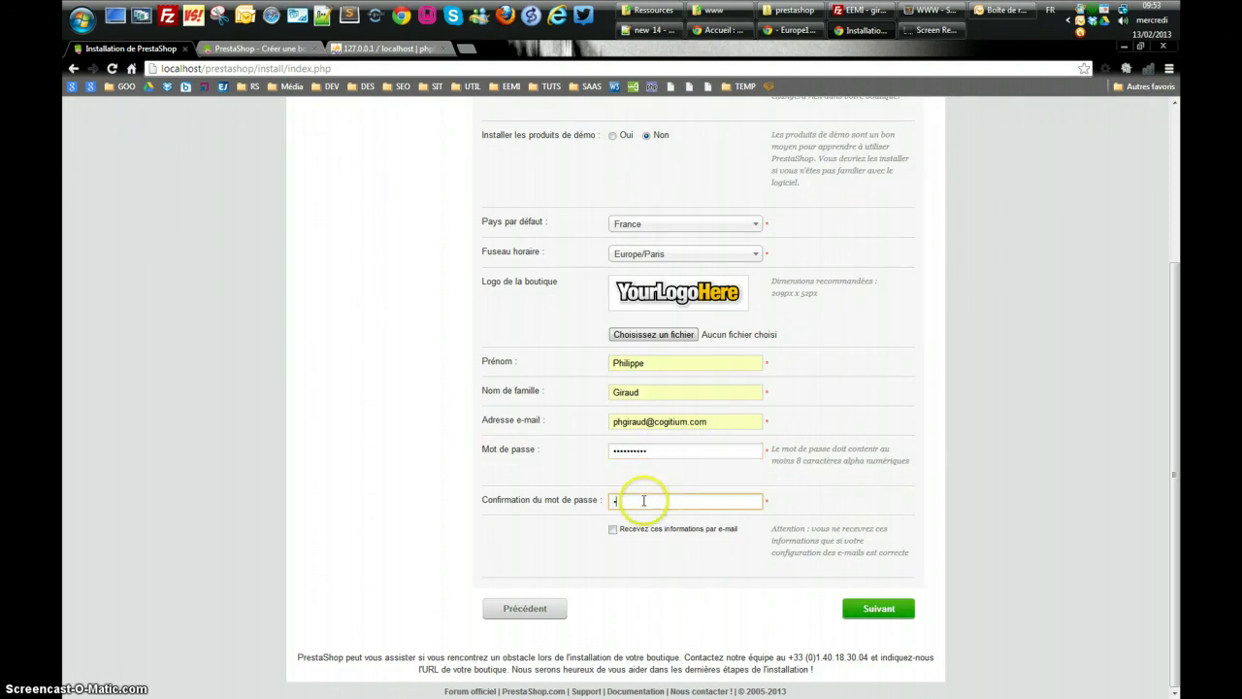
pyautogui.write('••••••••••')
pyautogui.click(613, 528)
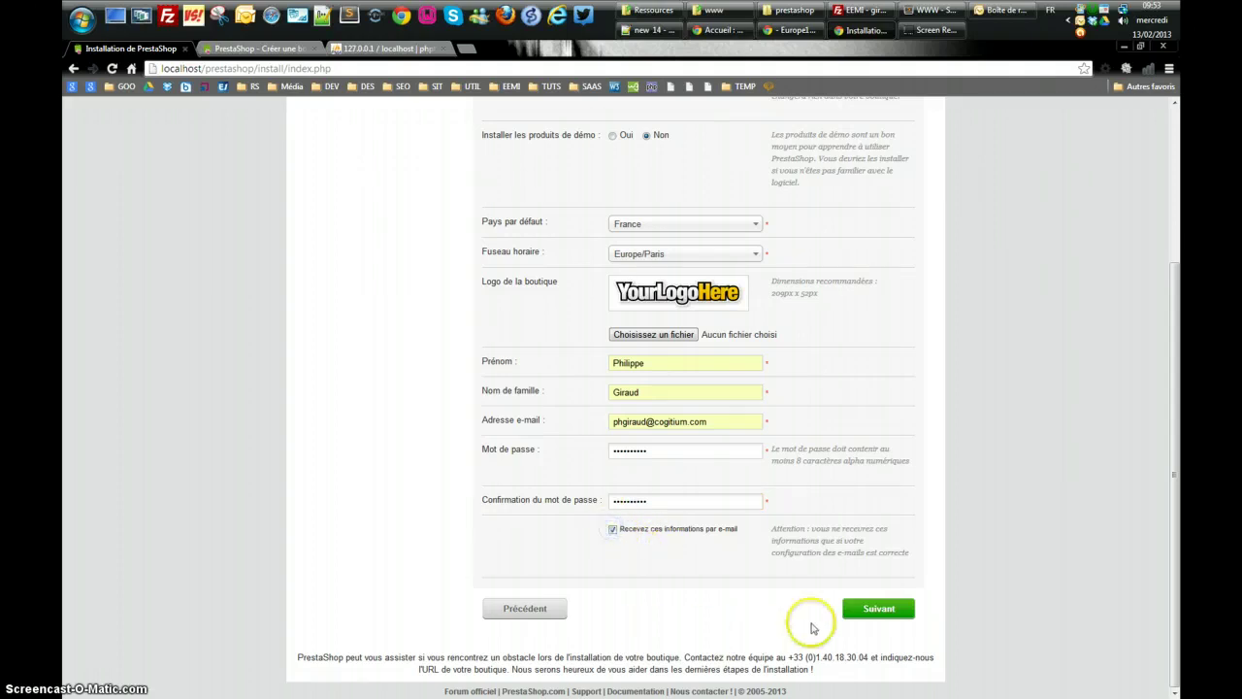
# Submit the owner details and wait for the 'L'installation est finie !' page
pyautogui.click(870, 611)
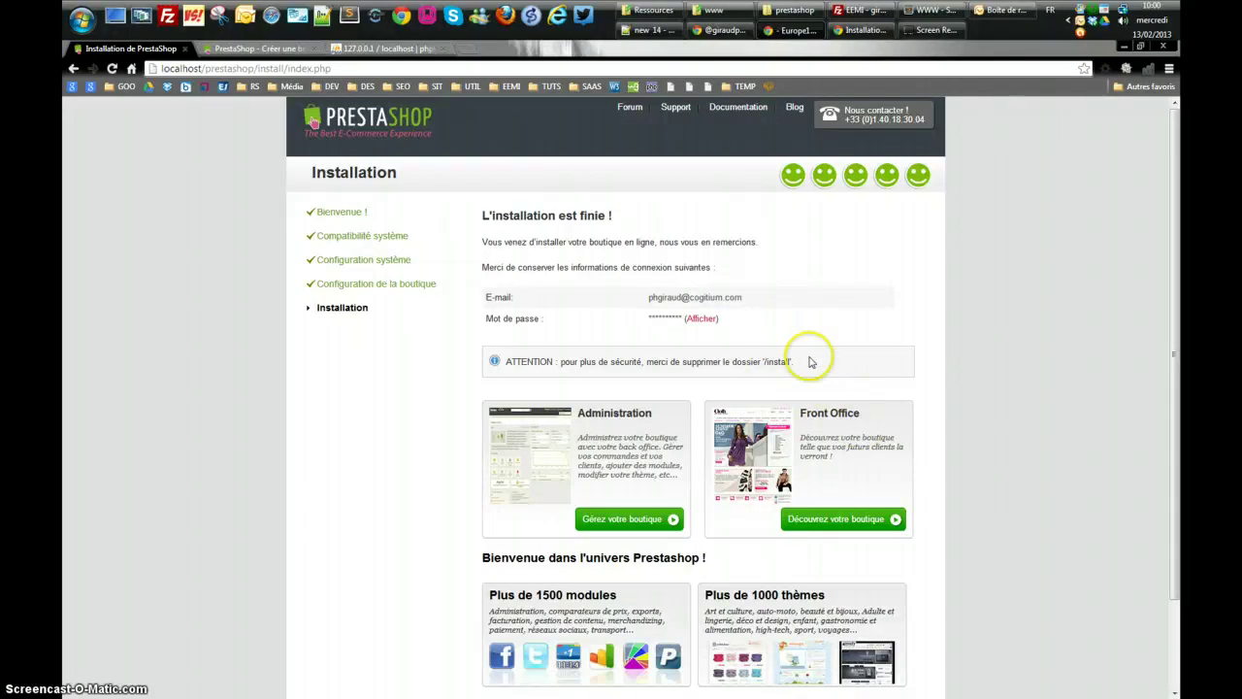
# Delete the install folder from www\prestashop and go back to the installation summary page
pyautogui.hotkey('alt', 'Tab')
pyautogui.hotkey('alt', 'Tab')
pyautogui.hotkey('alt', 'Tab')
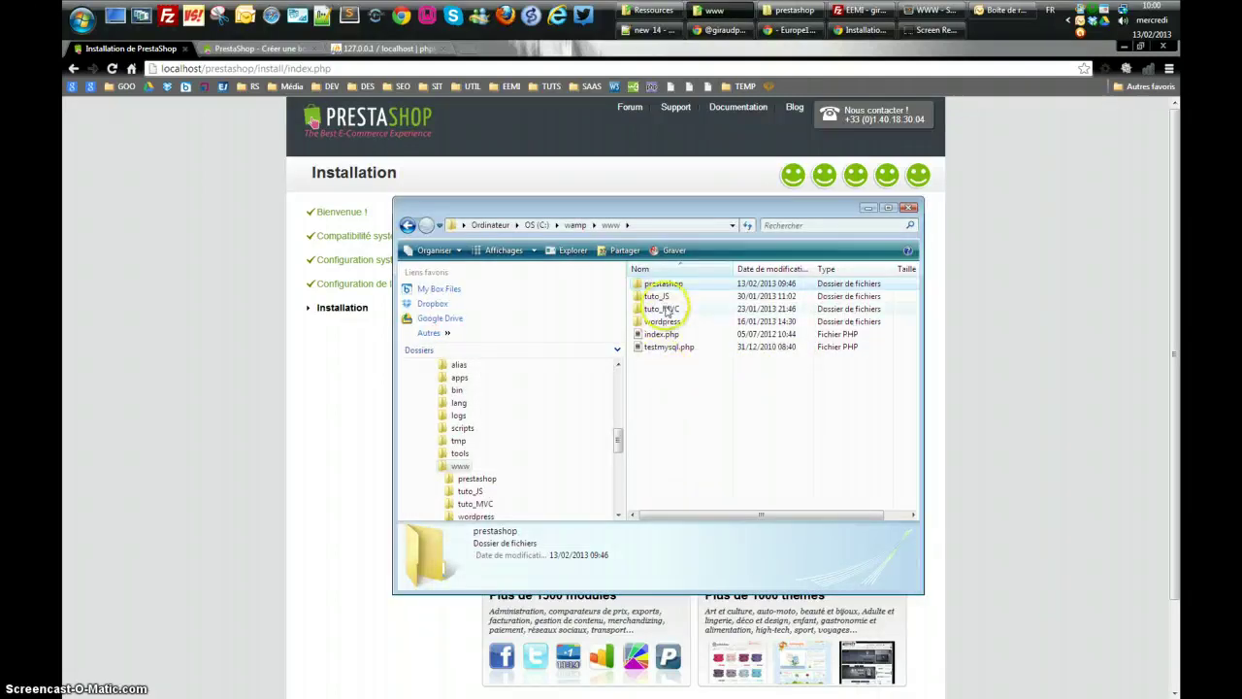
pyautogui.doubleClick(659, 283)
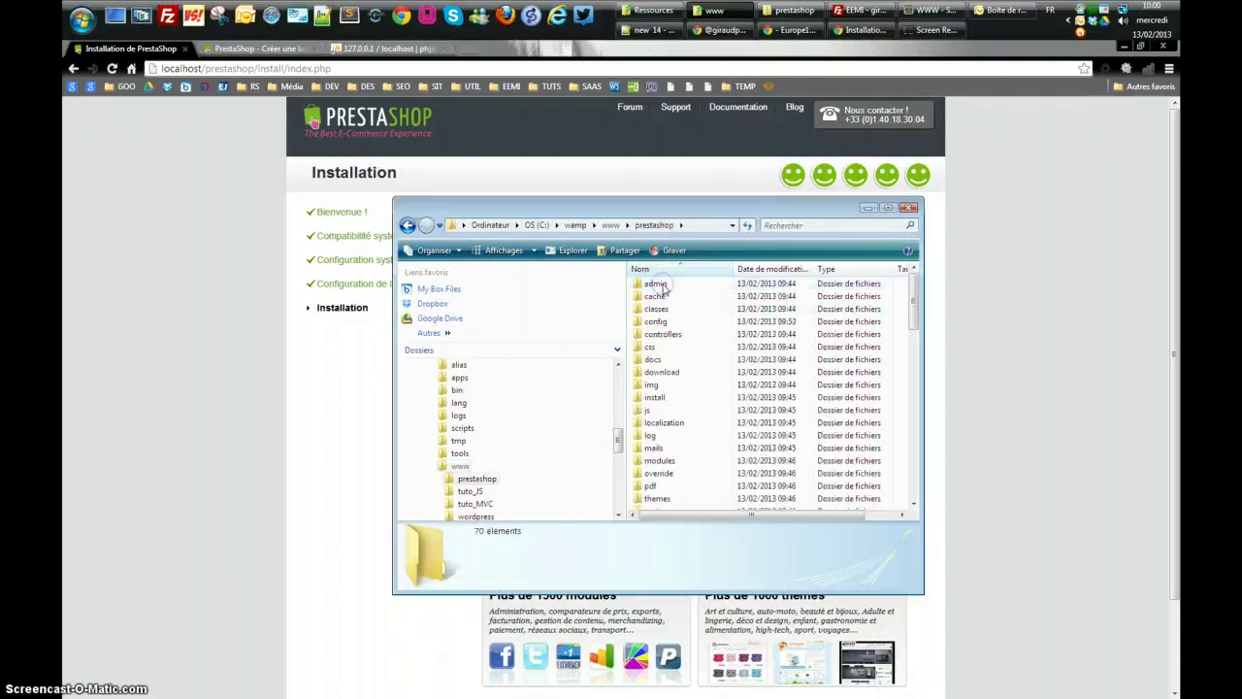
pyautogui.click(657, 399)
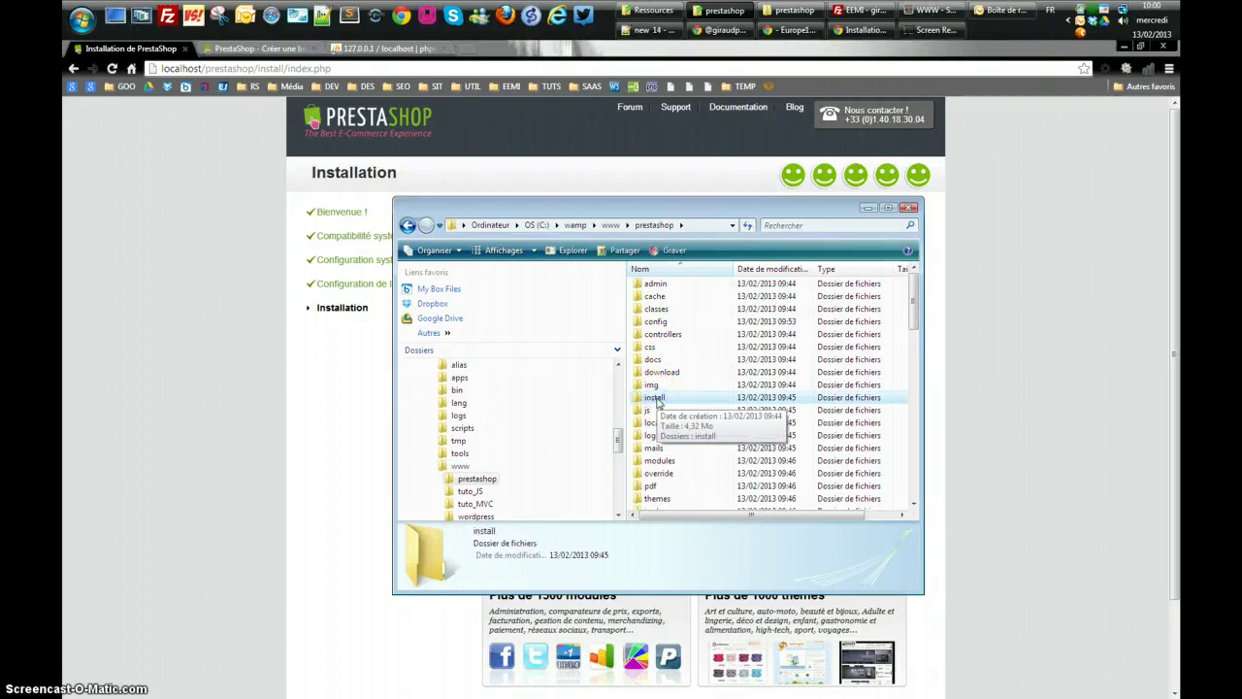
pyautogui.press('Delete')
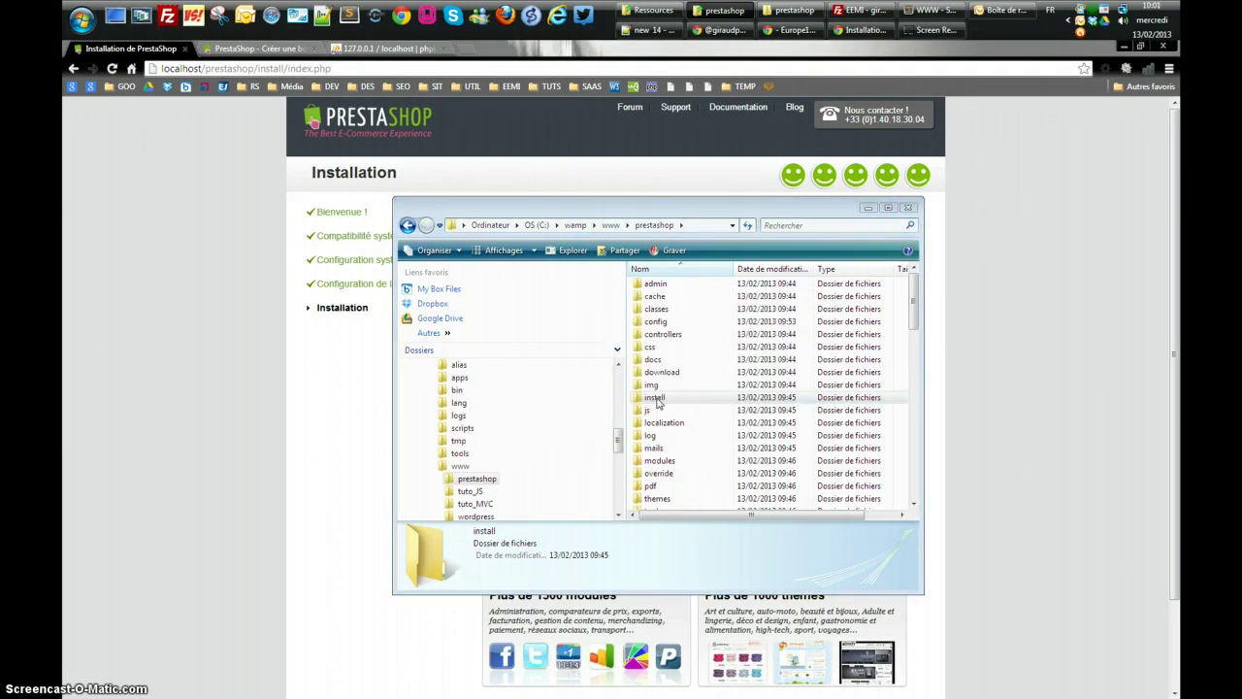
pyautogui.press('Delete')
pyautogui.click(624, 155)
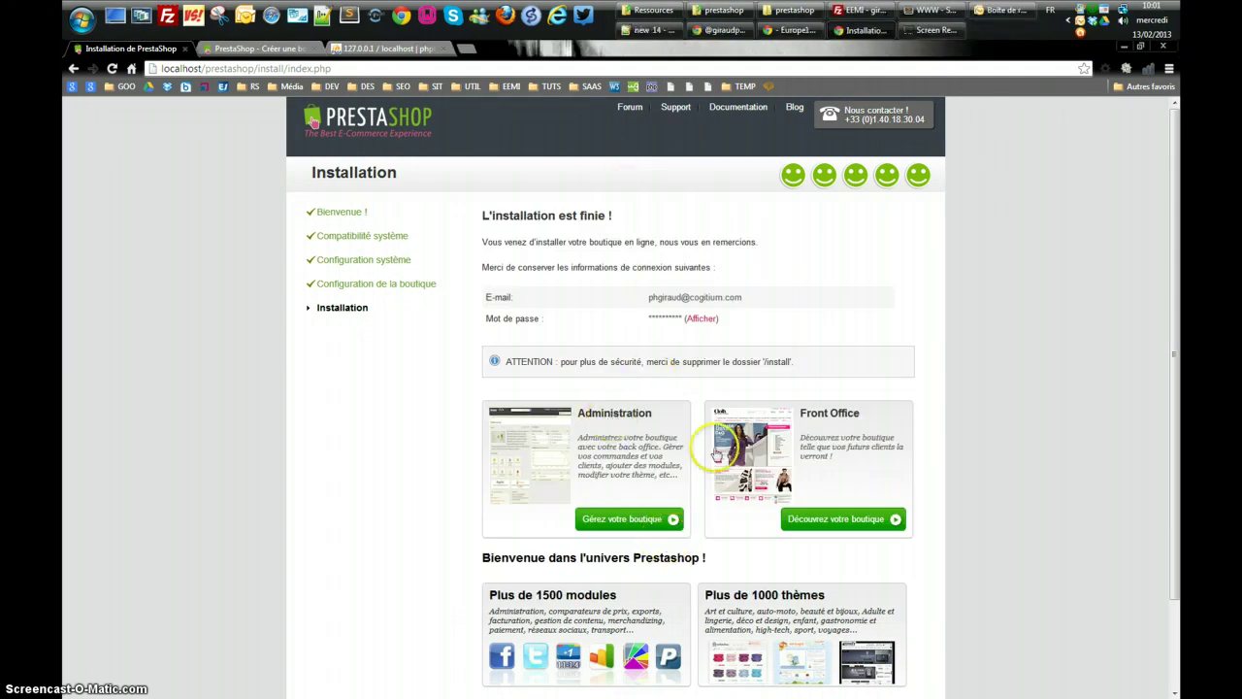
# Open the back office via 'Gérez votre boutique', which demands the admin folder be renamed first
pyautogui.click(624, 521)
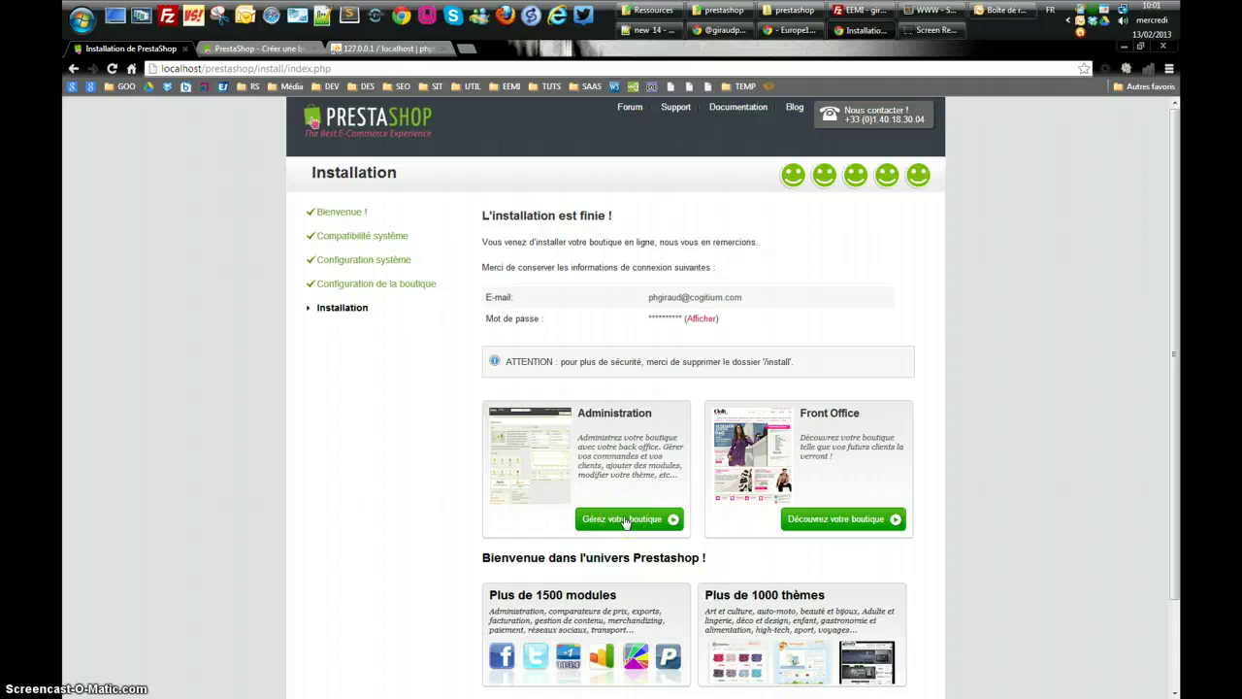
pyautogui.click(624, 521)
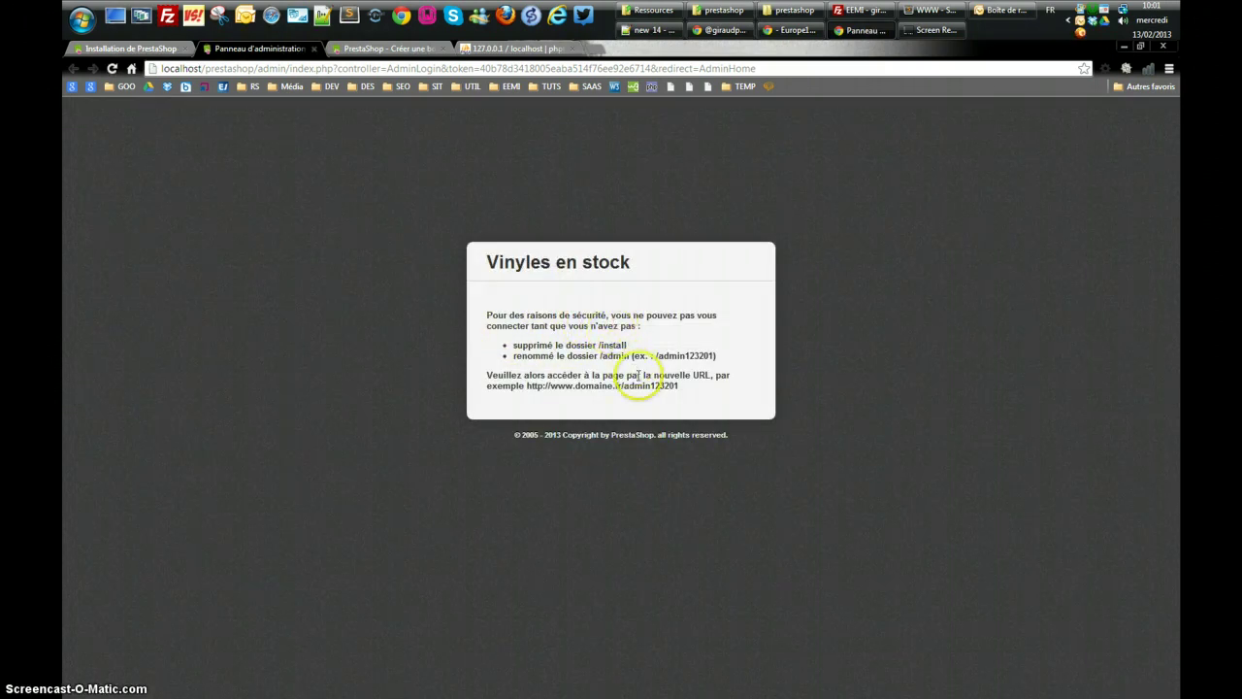
pyautogui.scroll(5, 639, 376)
pyautogui.scroll(-4, 641, 380)
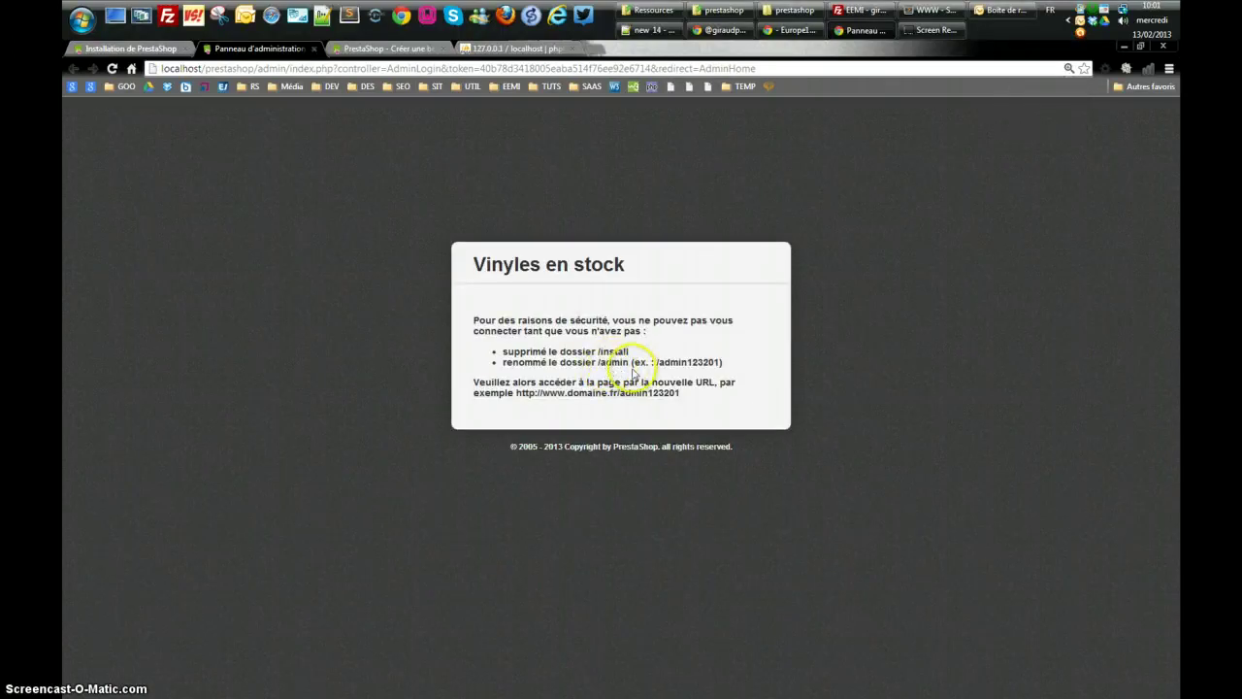
pyautogui.hotkey('alt', 'Tab')
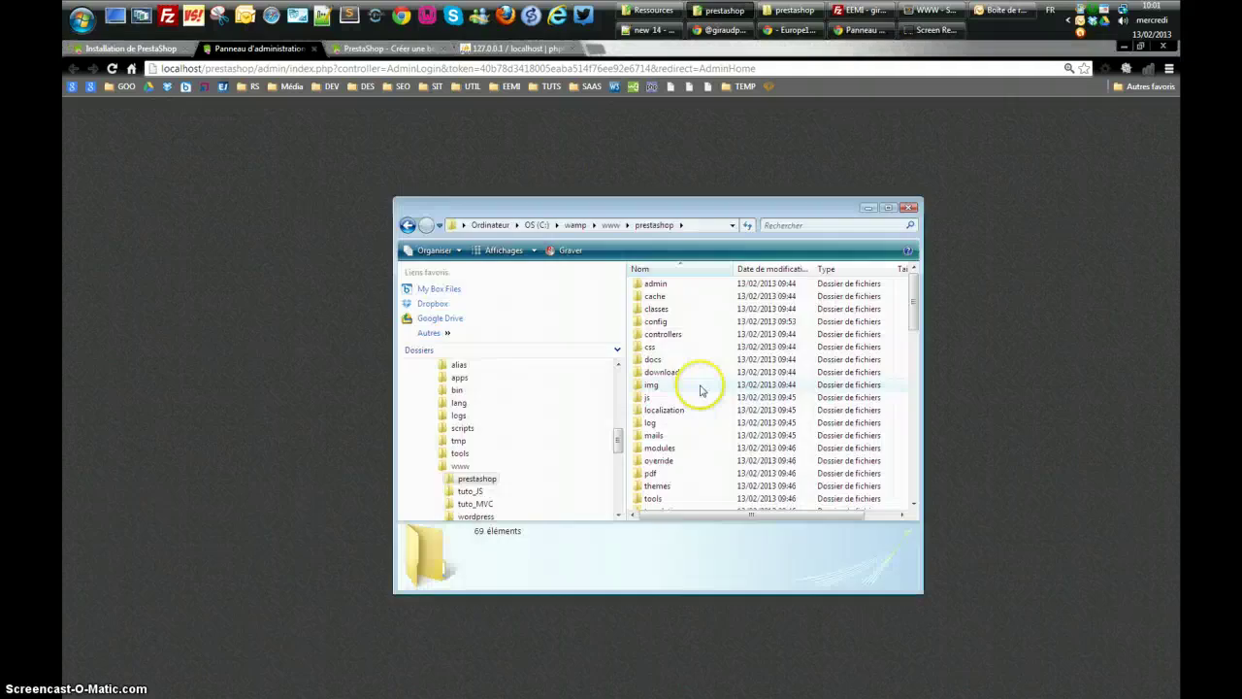
# Rename the prestashop admin folder to admin2 via Renommer and return to the browser
pyautogui.click(658, 284)
pyautogui.rightClick(658, 285)
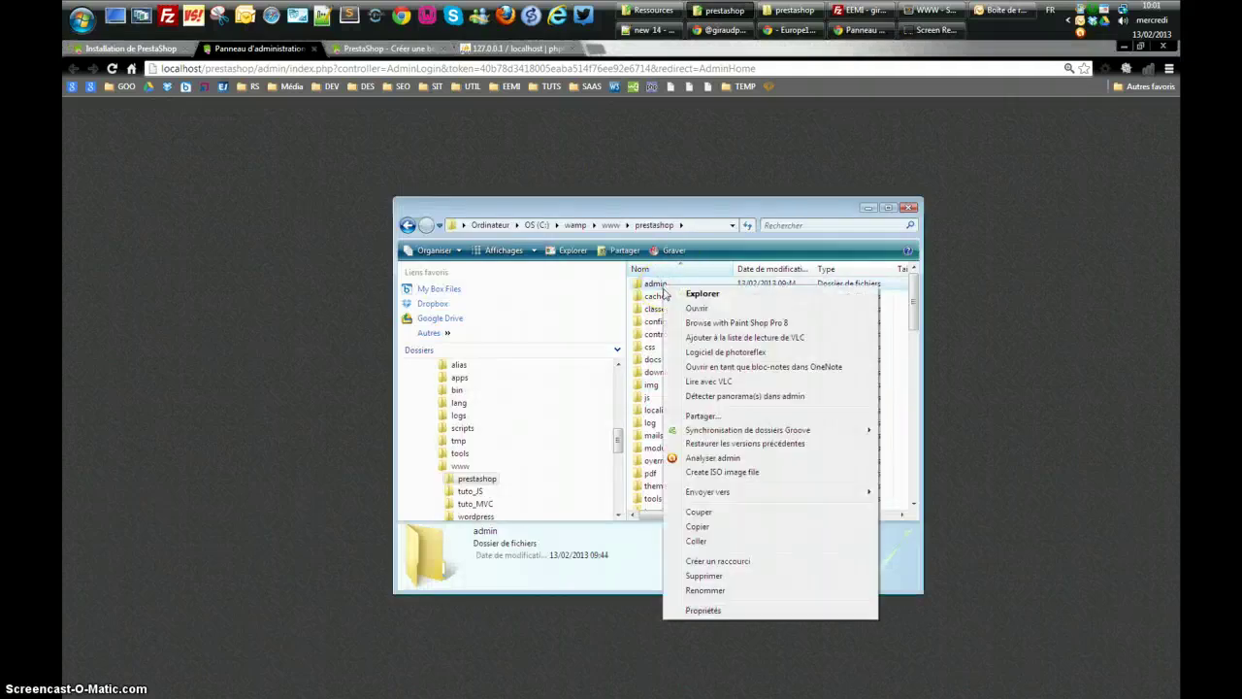
pyautogui.click(699, 587)
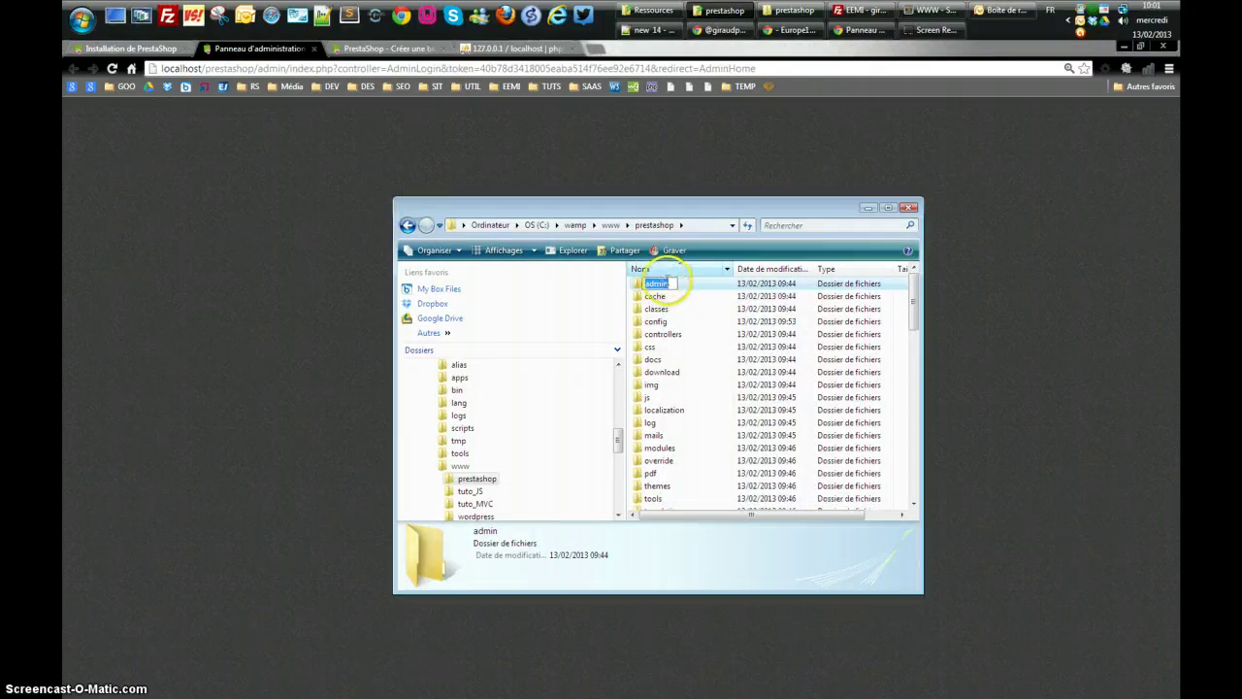
pyautogui.write('admin2')
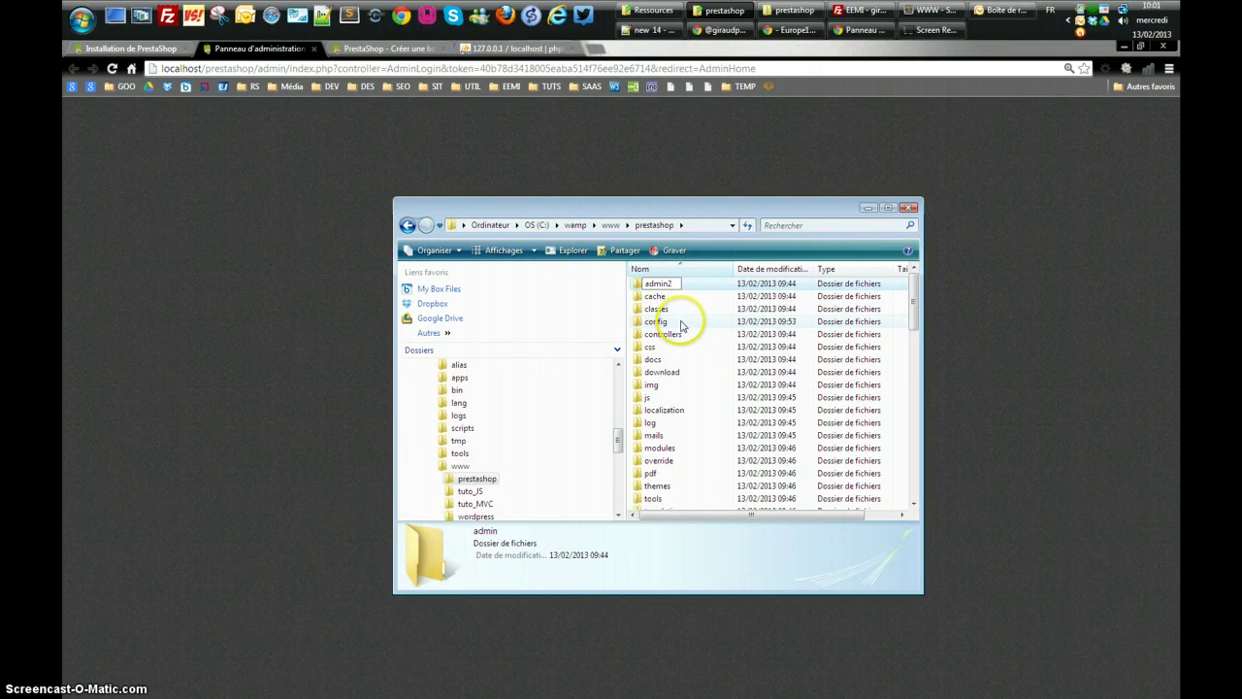
pyautogui.click(716, 337)
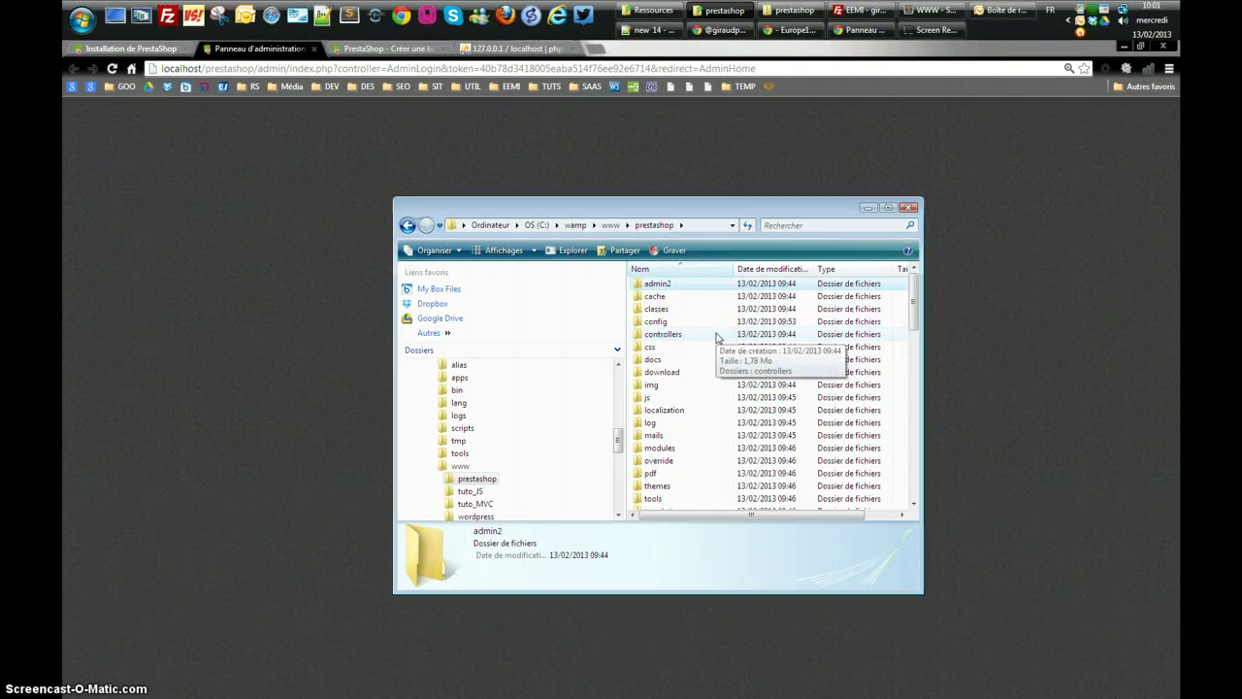
pyautogui.hotkey('alt', 'Tab')
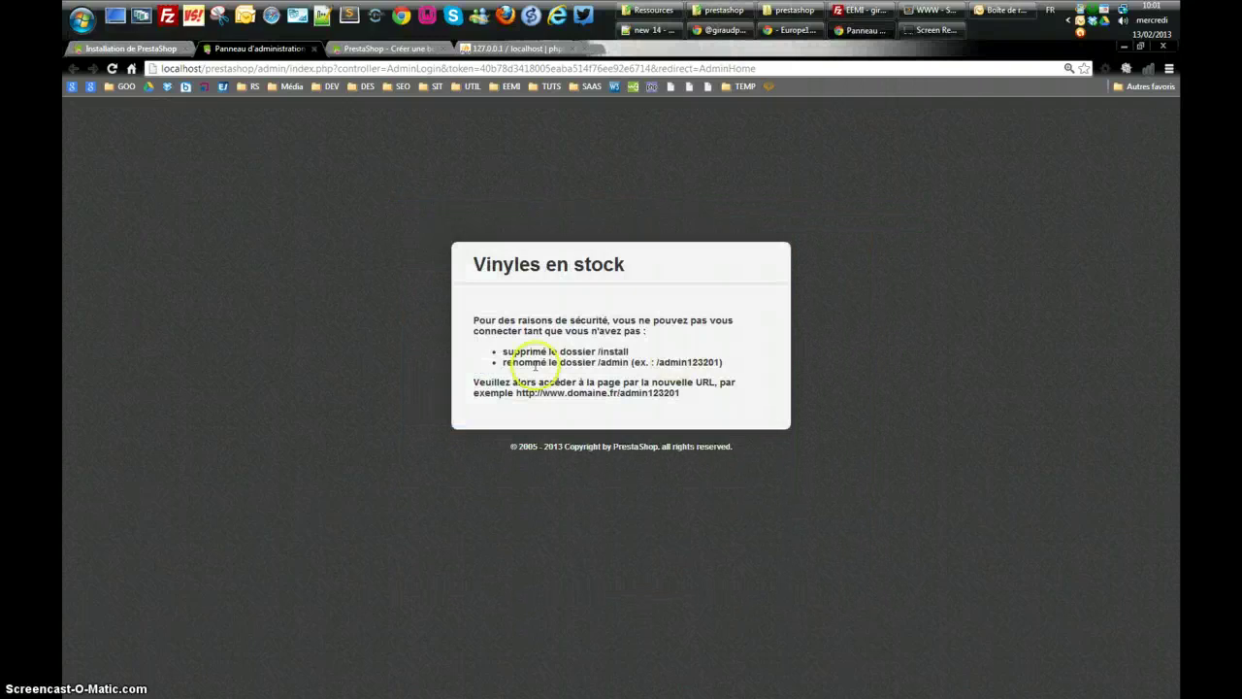
# Change the address to localhost/prestashop/admin2 and load the back office login
pyautogui.click(285, 69)
pyautogui.moveTo(345, 72); pyautogui.dragTo(819, 125)
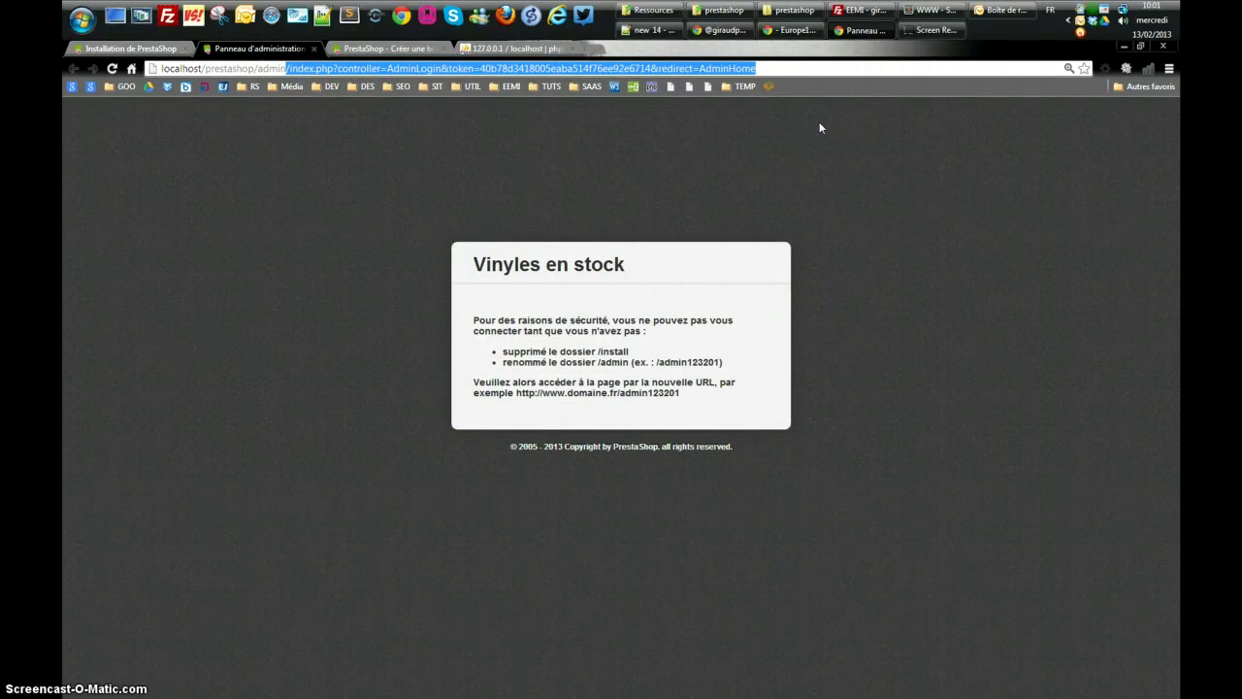
pyautogui.write('2')
pyautogui.press('Return')
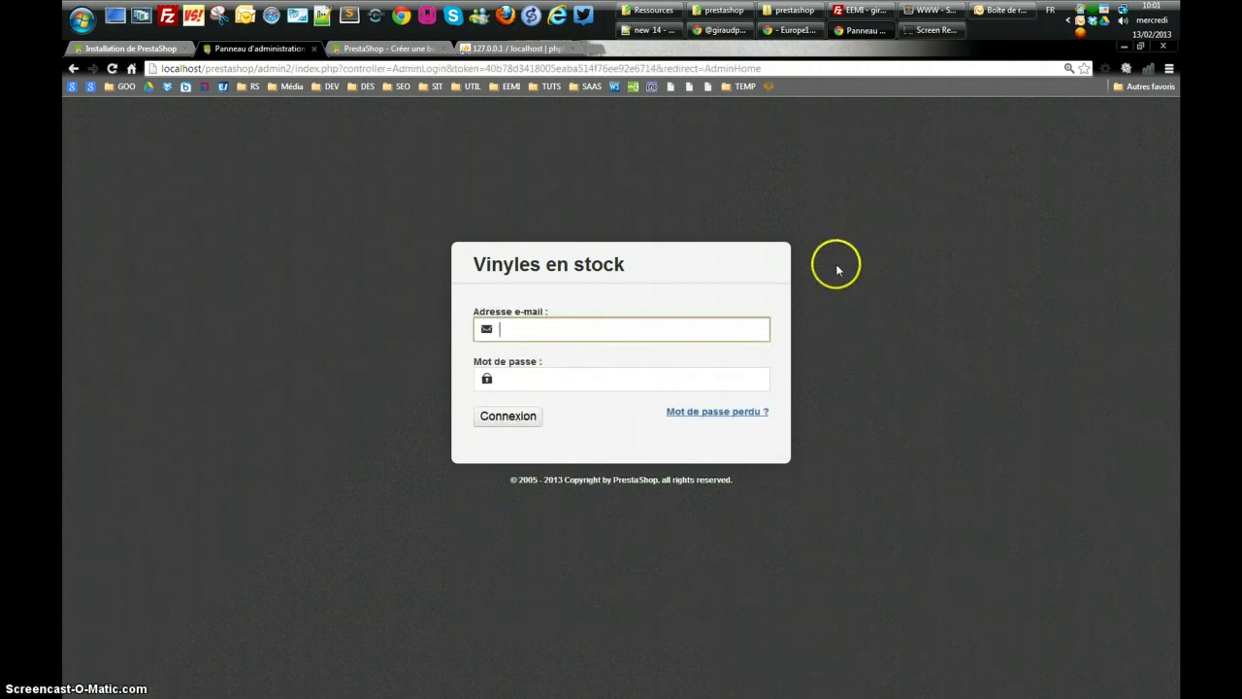
# Log in with the saved owner e-mail suggestion and the account password
pyautogui.write('phg')
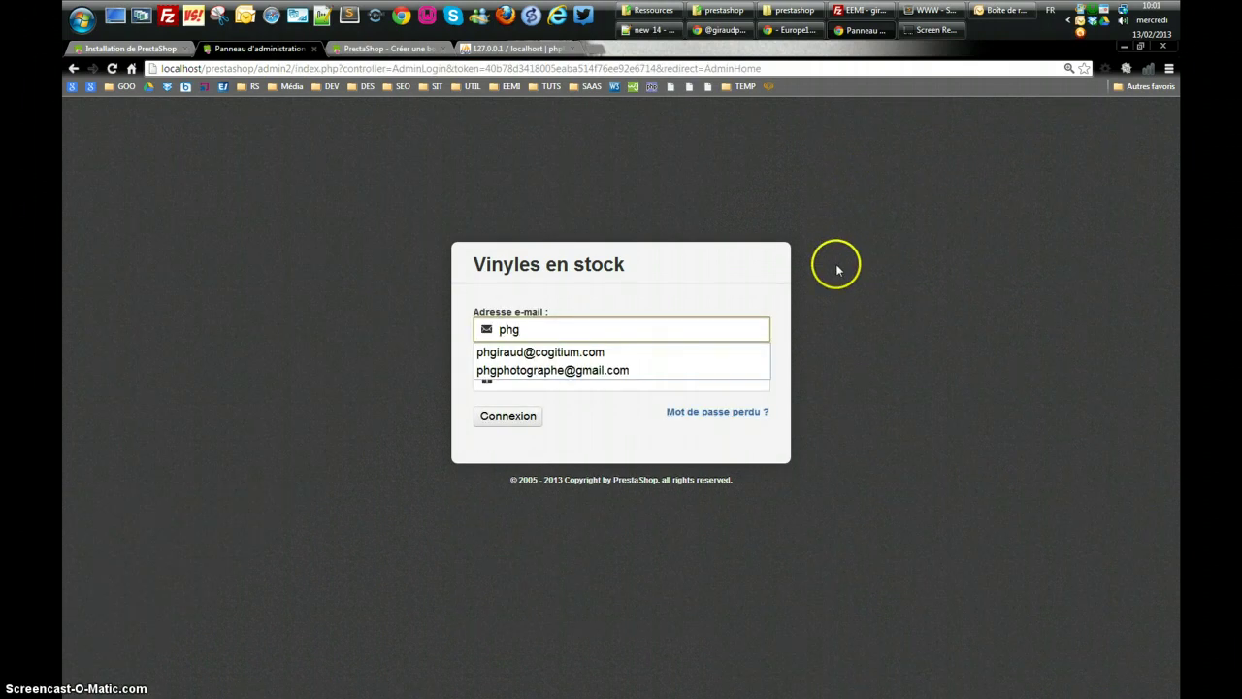
pyautogui.press('Down')
pyautogui.press('Return')
pyautogui.press('Tab')
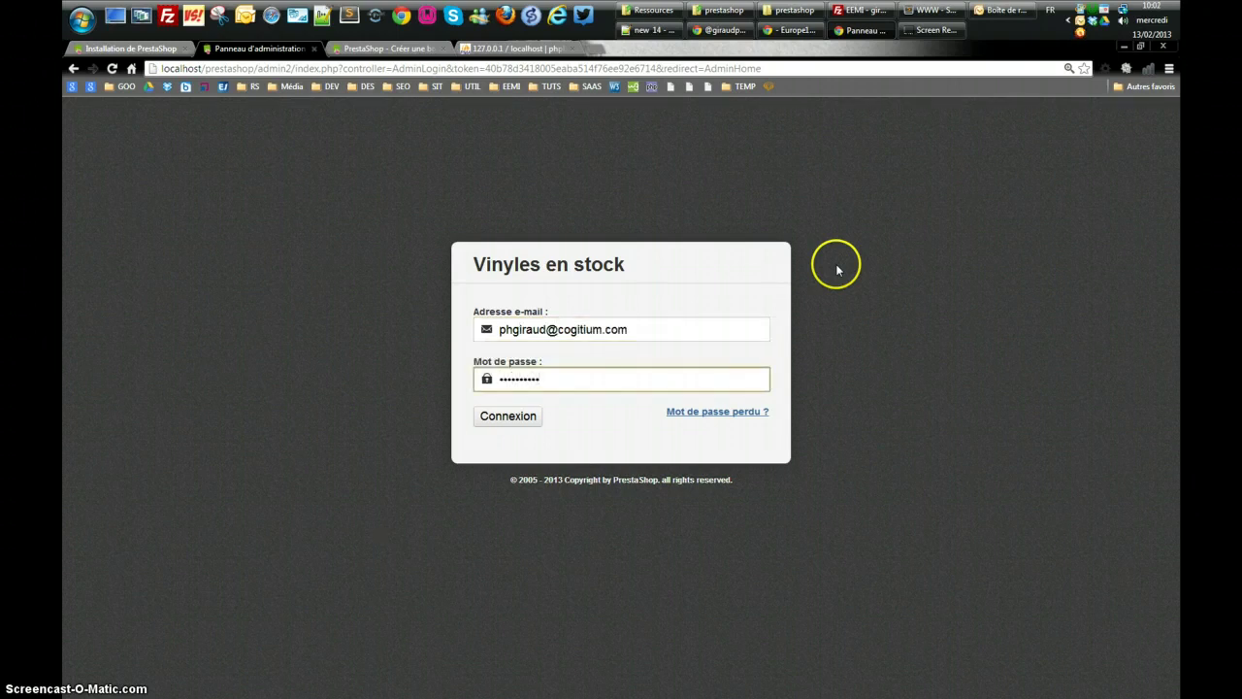
pyautogui.press('Return')
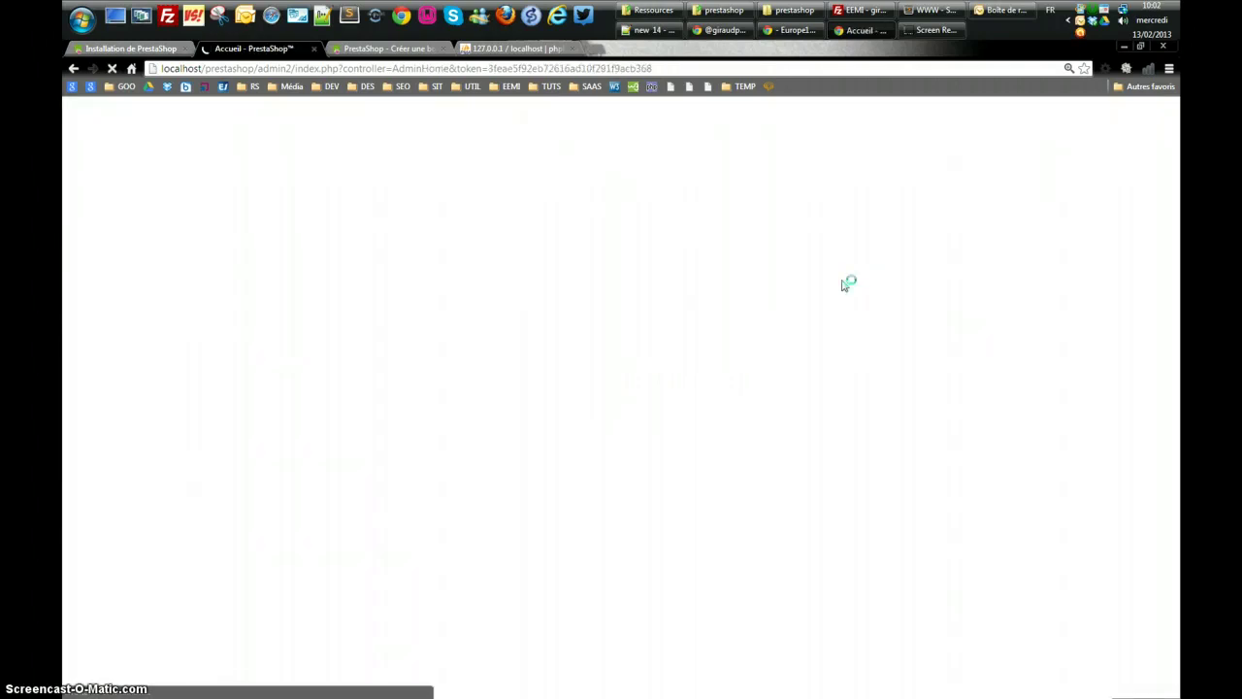
# Scroll the Tableau de bord and open Réécriture d'URL from the 'Pour bien commencer' panel
pyautogui.click(841, 291)
pyautogui.click(758, 347)
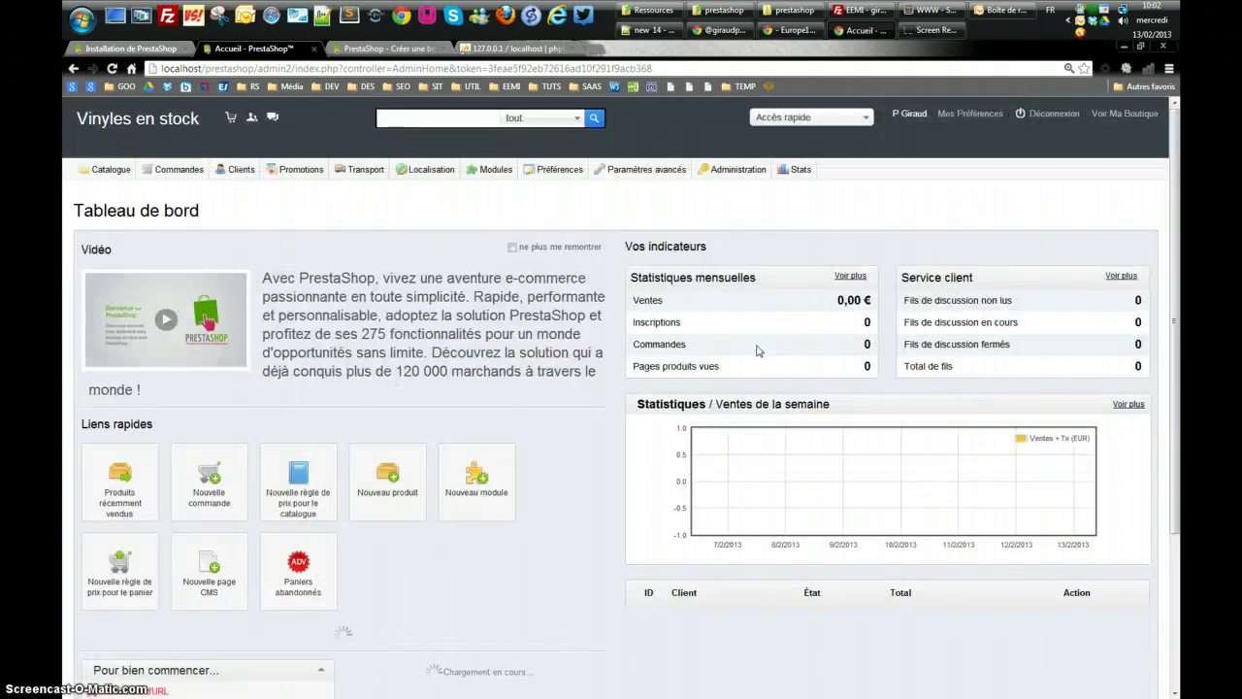
pyautogui.click(656, 422)
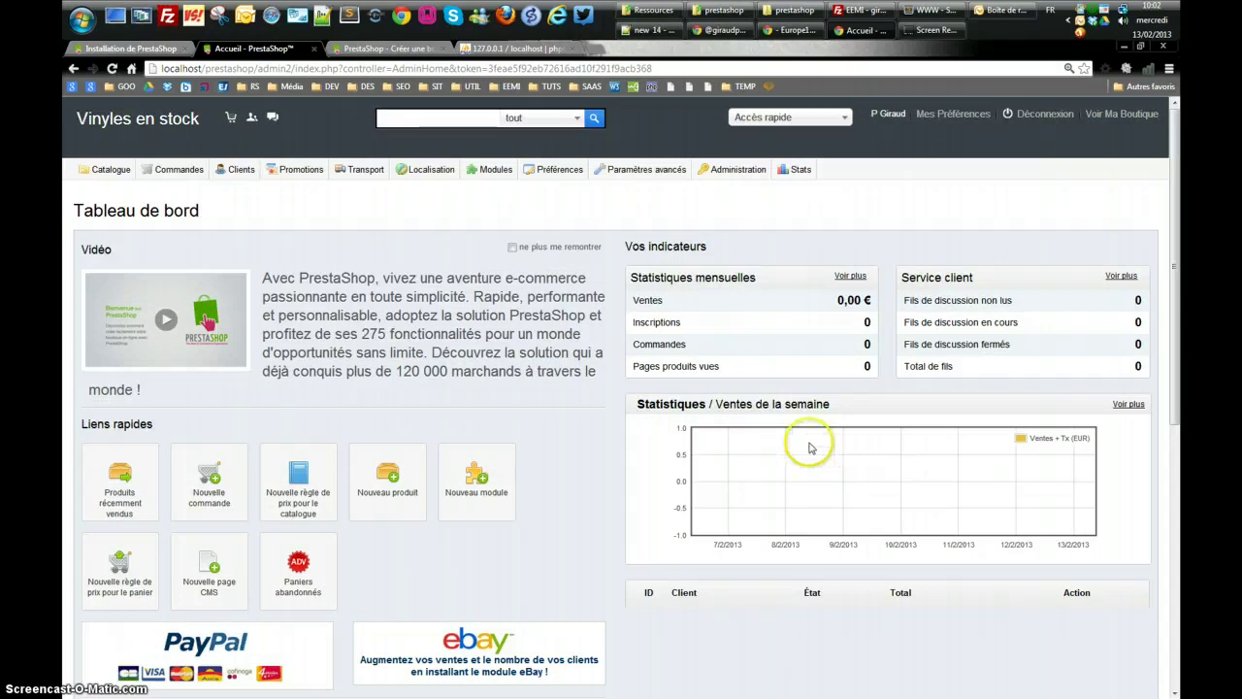
pyautogui.scroll(-3, 616, 453)
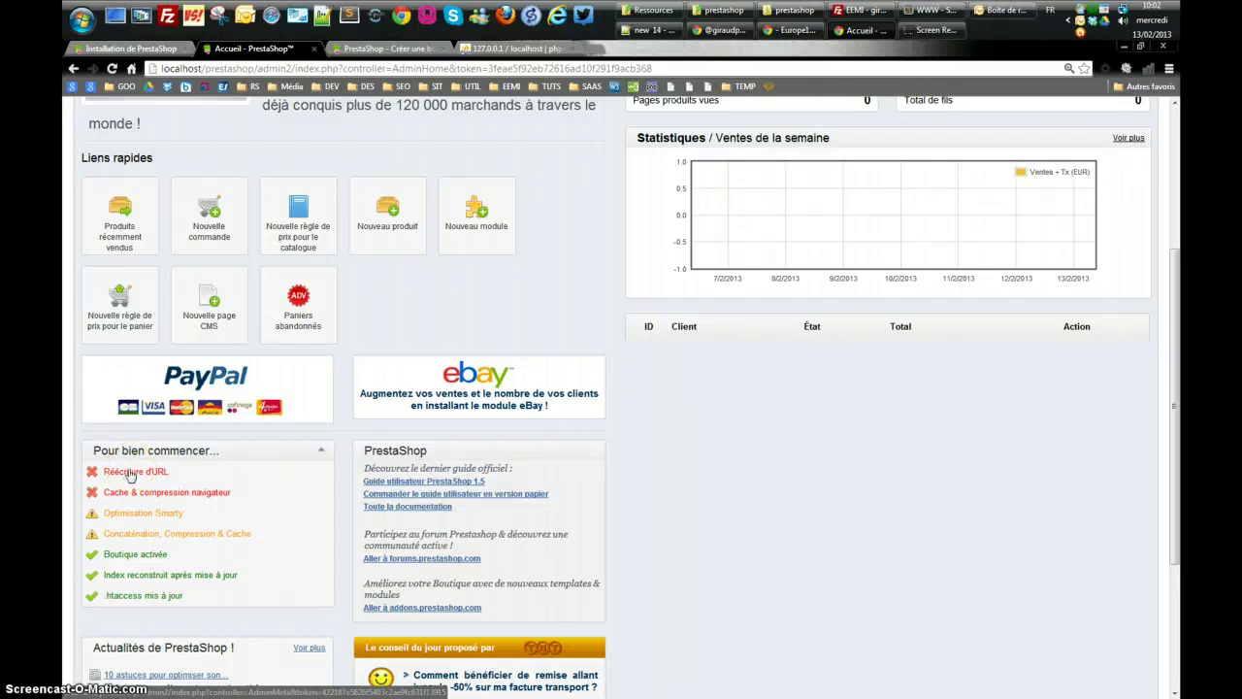
pyautogui.click(134, 473)
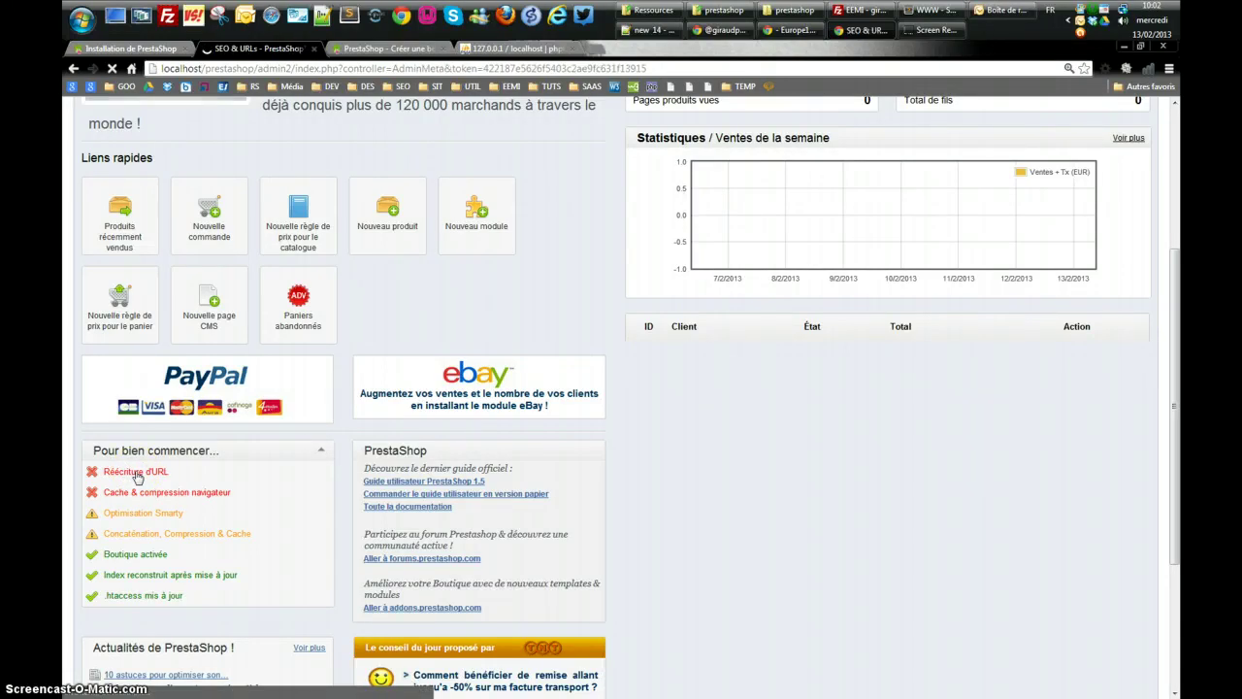
# Set URL simplifiée to Oui on the SEO & URLs page and save with Enregistrer
pyautogui.scroll(-10, 328, 500)
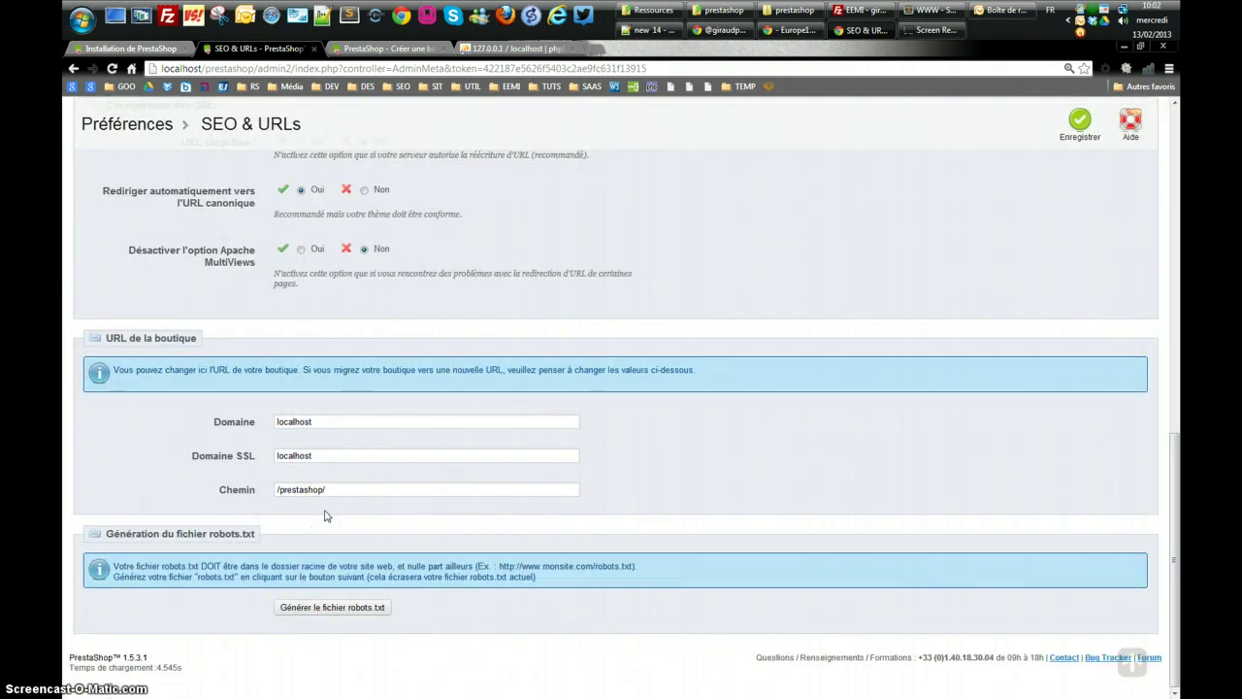
pyautogui.scroll(3, 325, 515)
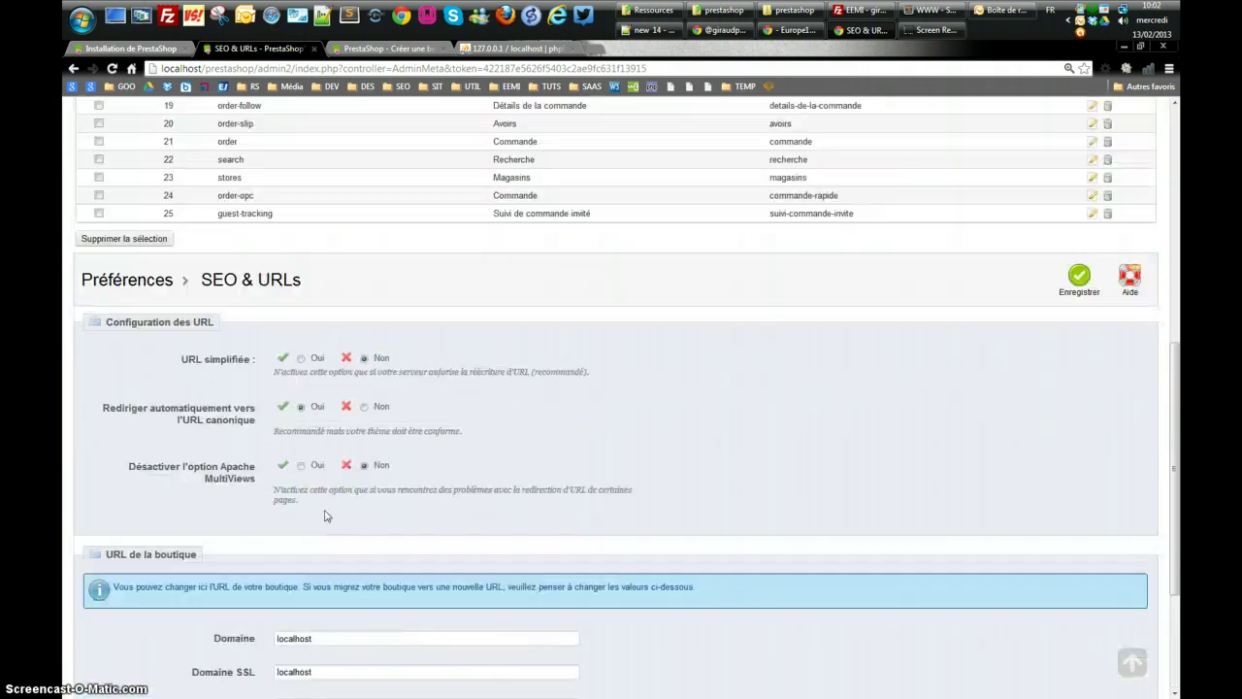
pyautogui.click(301, 359)
pyautogui.click(1079, 280)
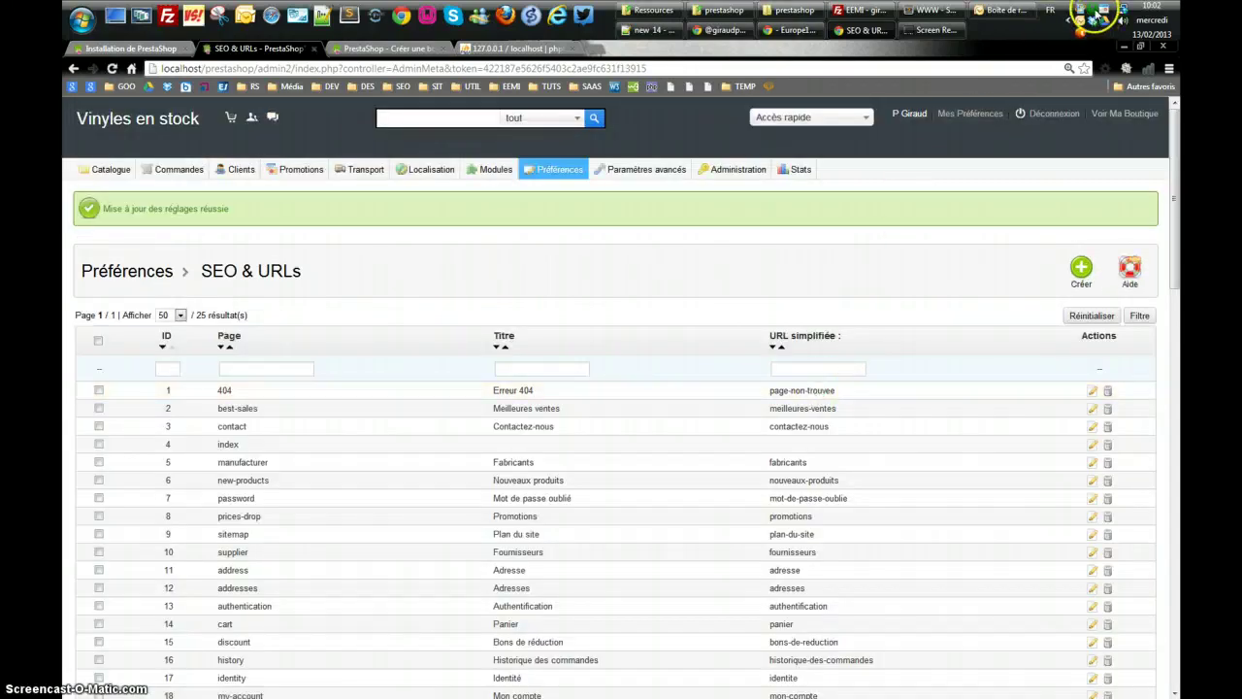
pyautogui.rightClick(1091, 11)
pyautogui.click(1093, 11)
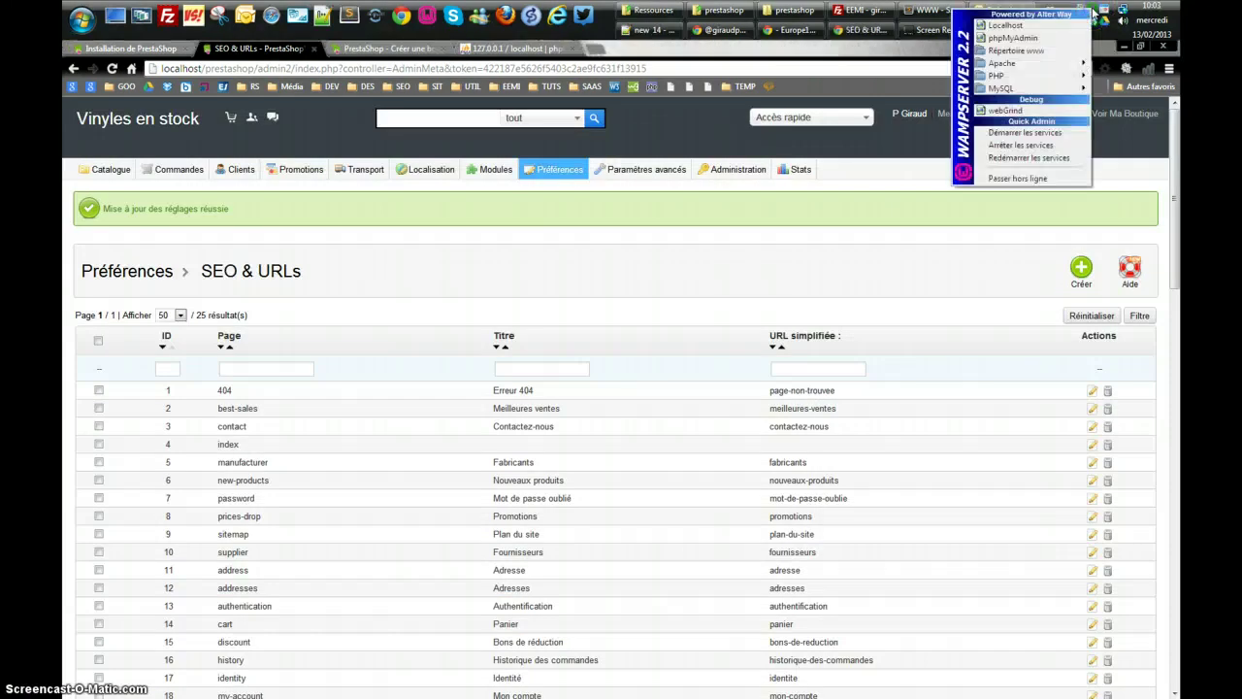
pyautogui.moveTo(999, 76)
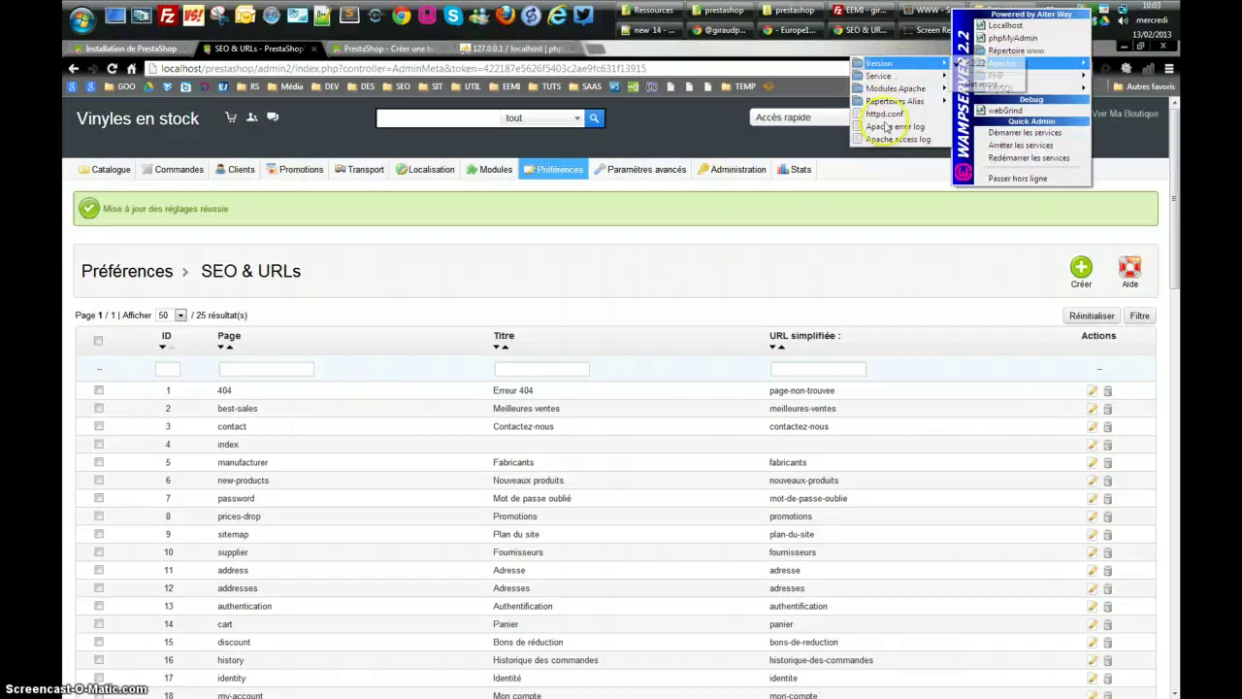
pyautogui.click(884, 113)
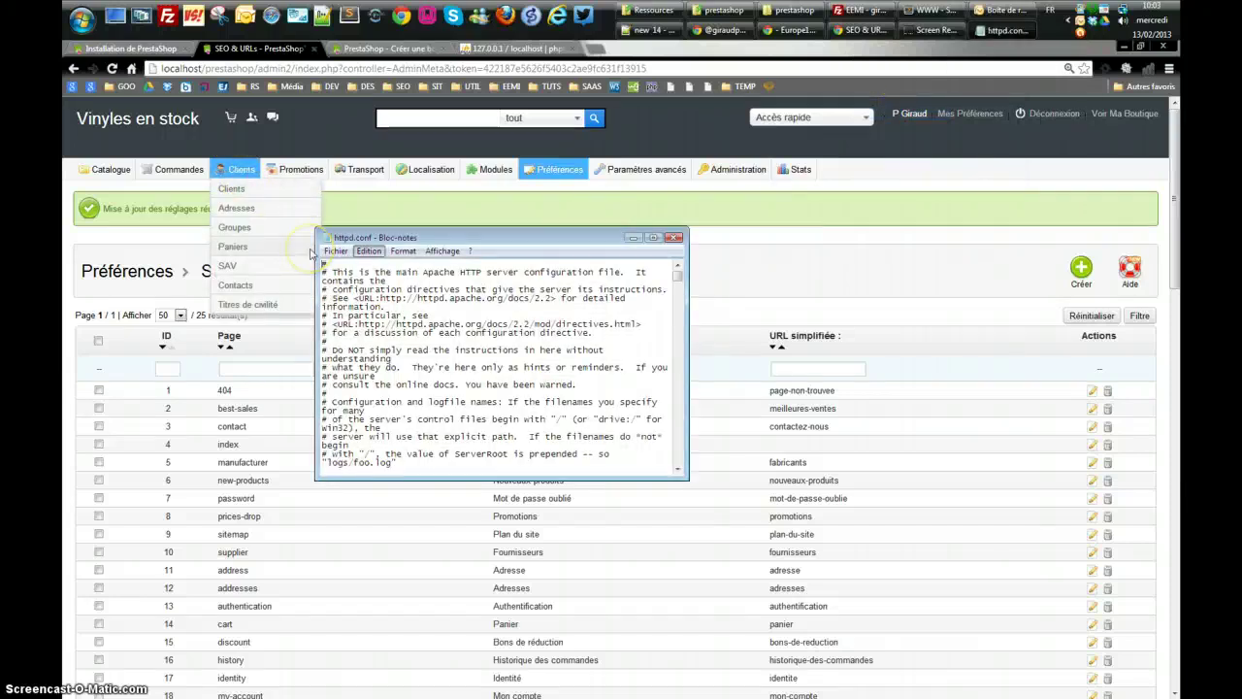
pyautogui.click(369, 250)
pyautogui.press('Up')
pyautogui.press('Return')
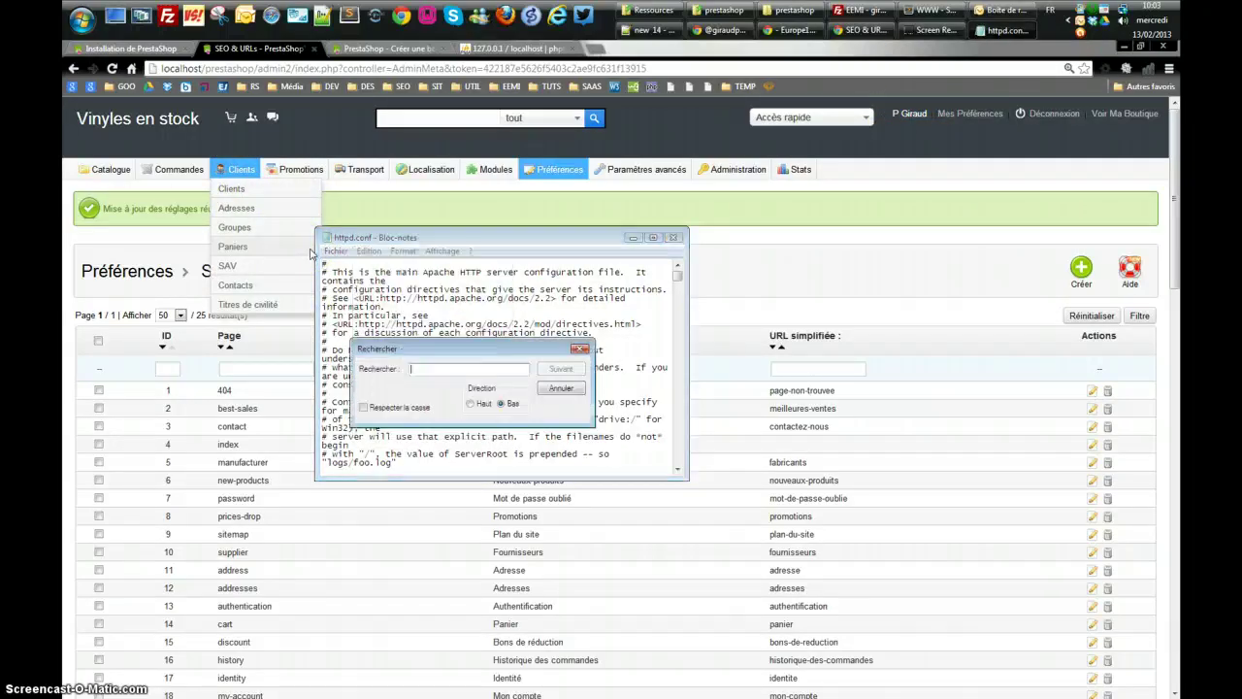
pyautogui.write('rewrite')
pyautogui.press('Return')
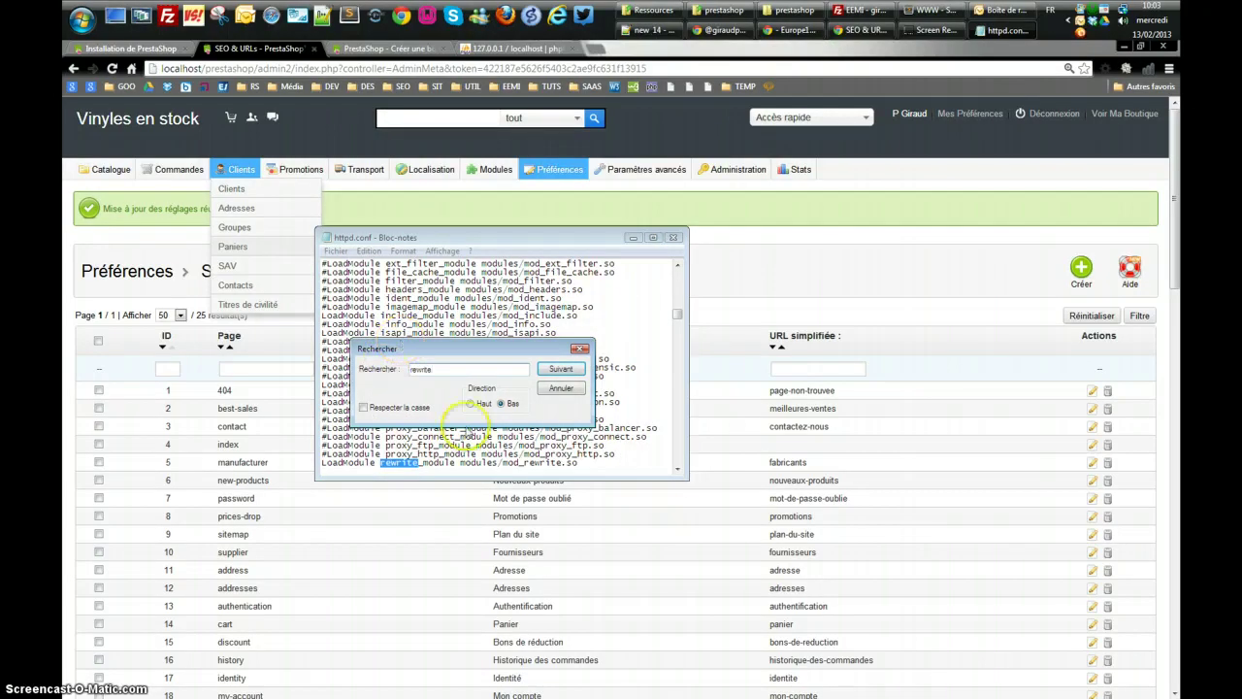
pyautogui.click(579, 348)
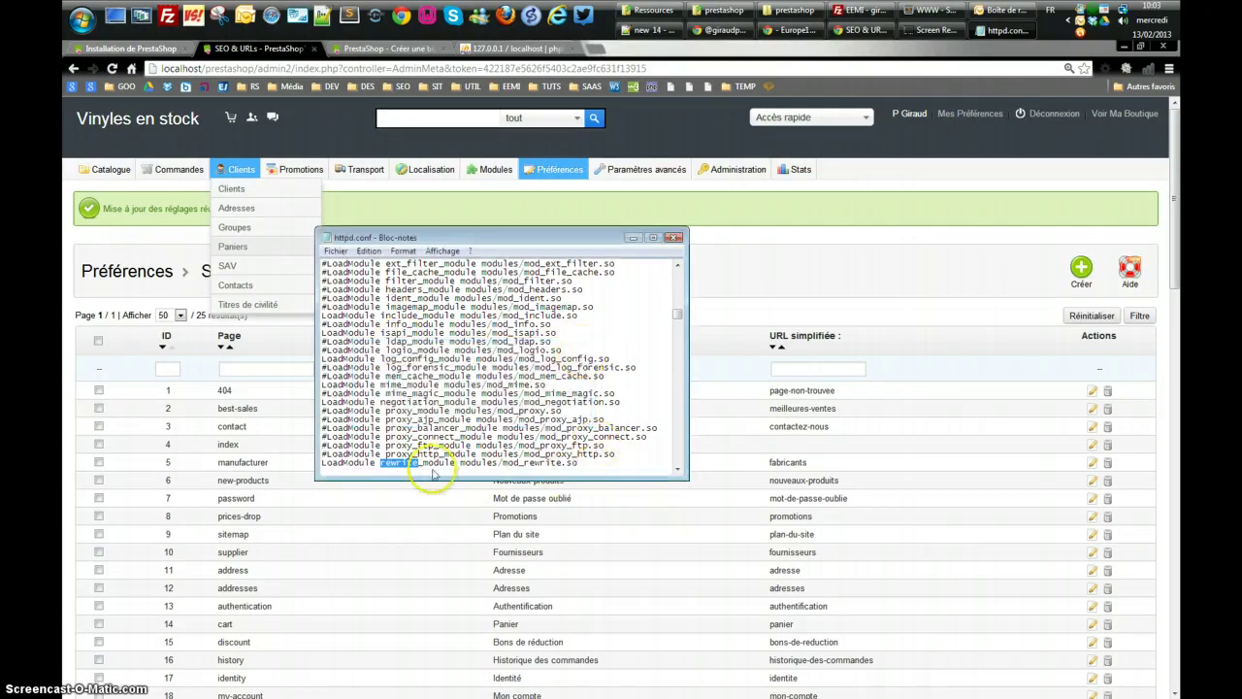
pyautogui.moveTo(322, 463); pyautogui.dragTo(589, 365)
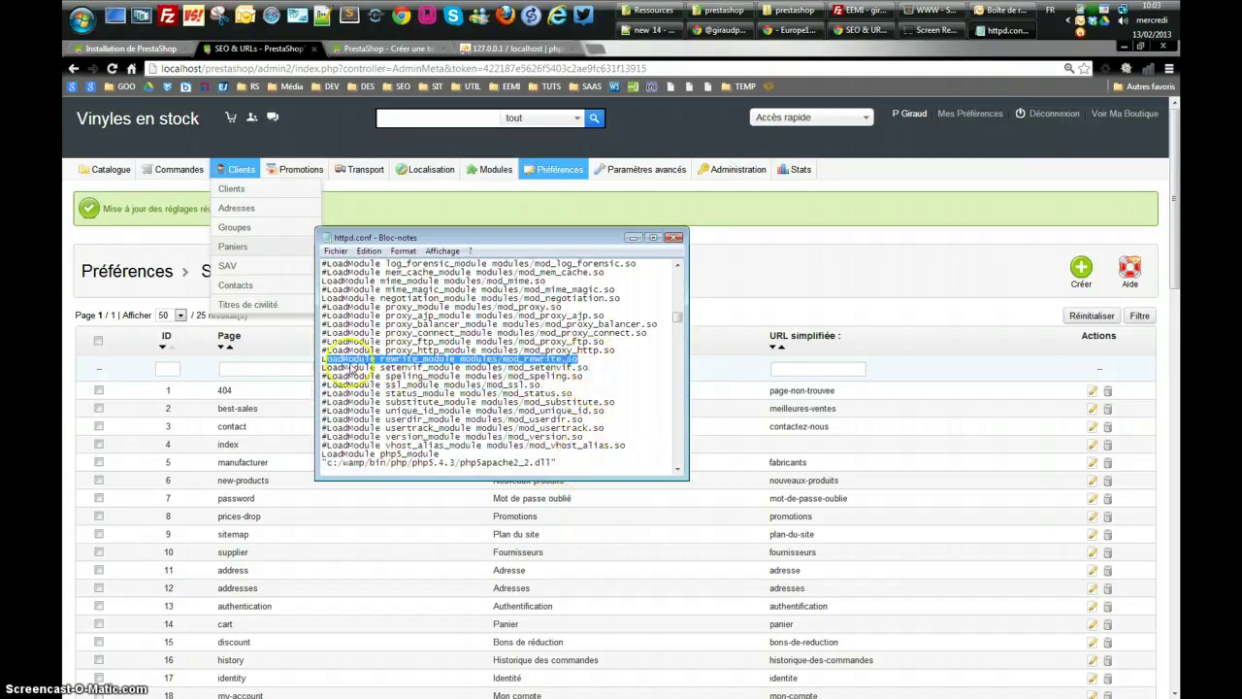
pyautogui.click(497, 408)
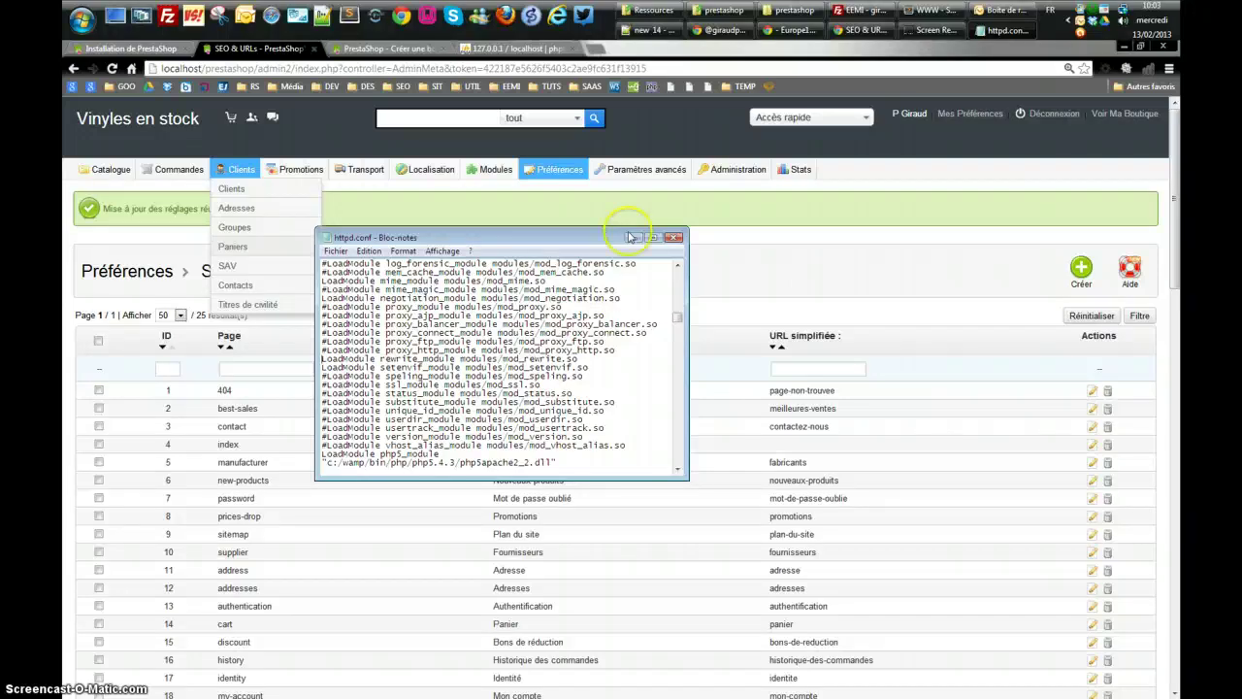
pyautogui.click(676, 239)
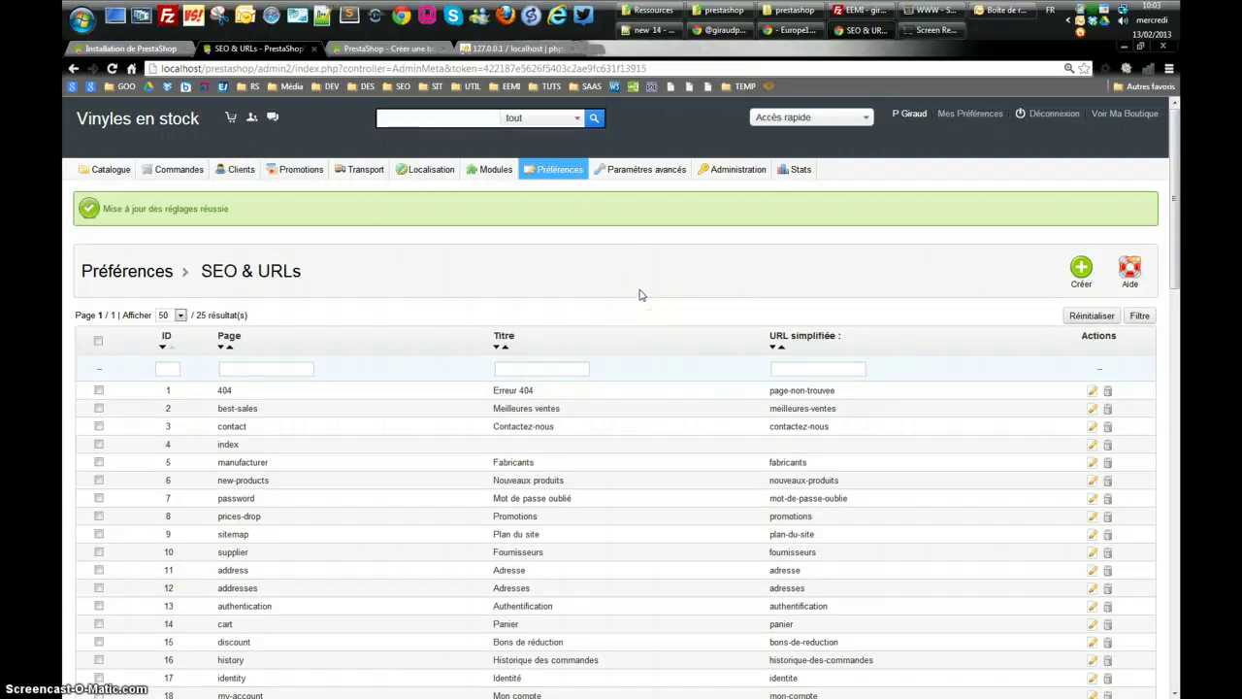
# Browse the preference pages listed under the Administration section
pyautogui.click(555, 172)
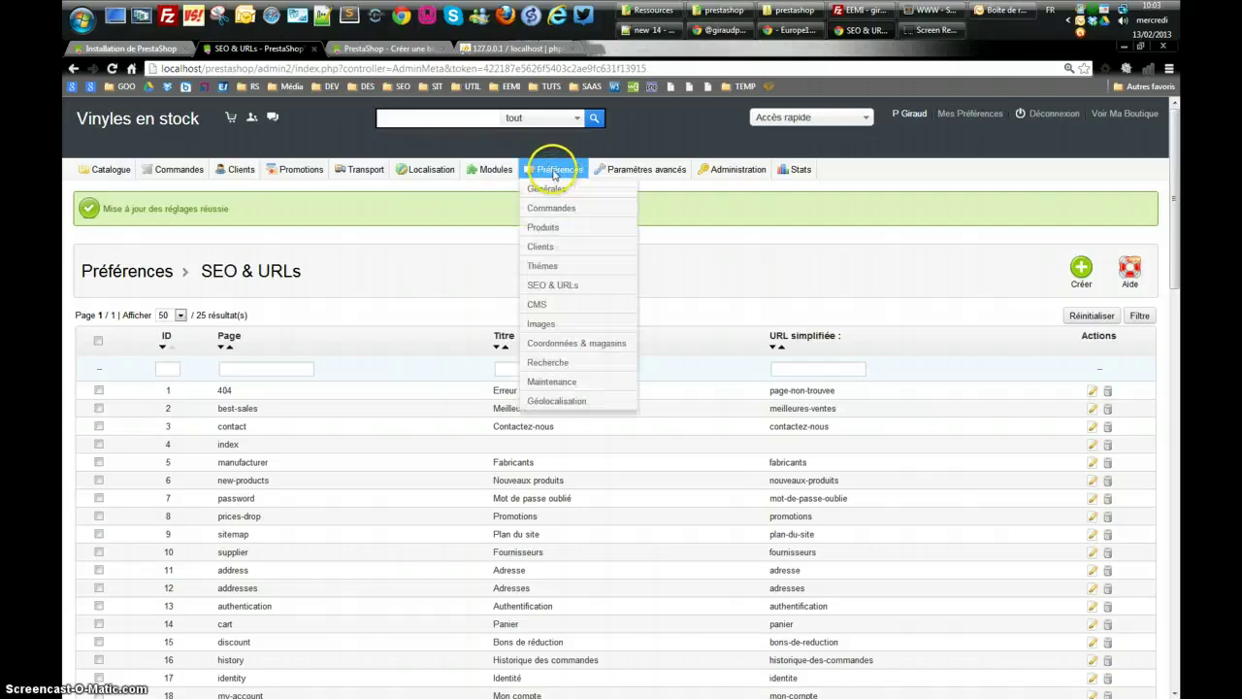
pyautogui.click(739, 179)
pyautogui.moveTo(561, 175)
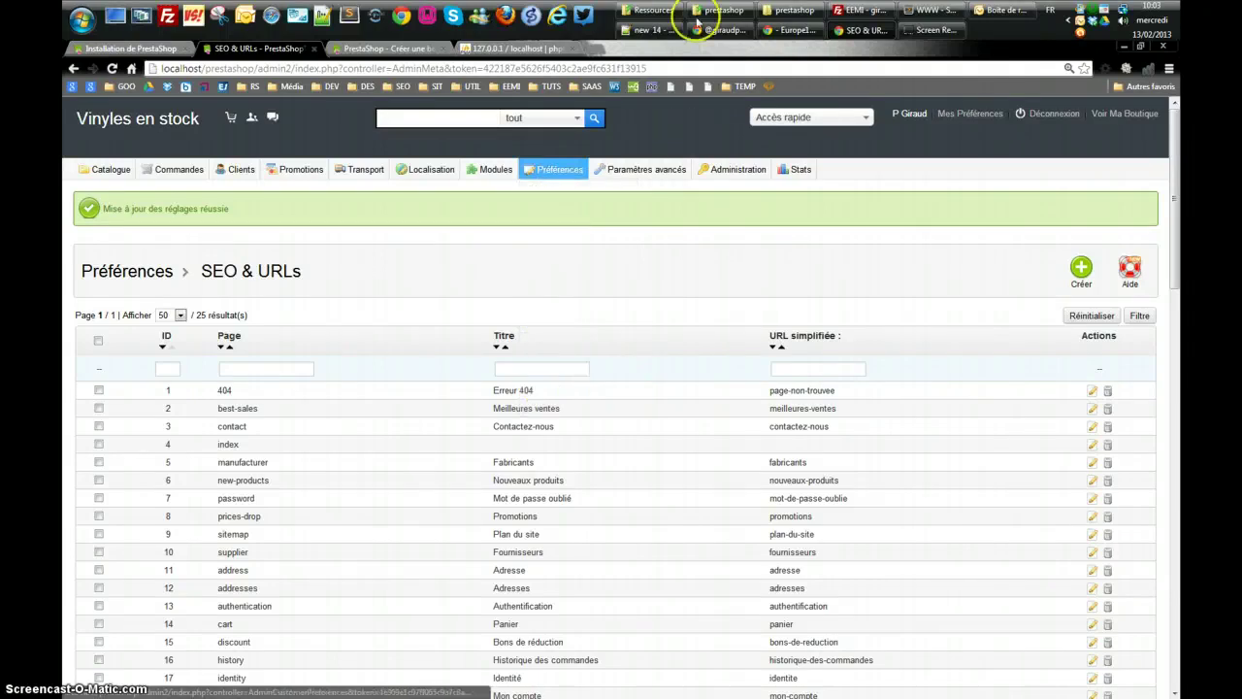
# Open the Front Office from the installation page, scroll the storefront, then return to SEO & URLs
pyautogui.click(111, 47)
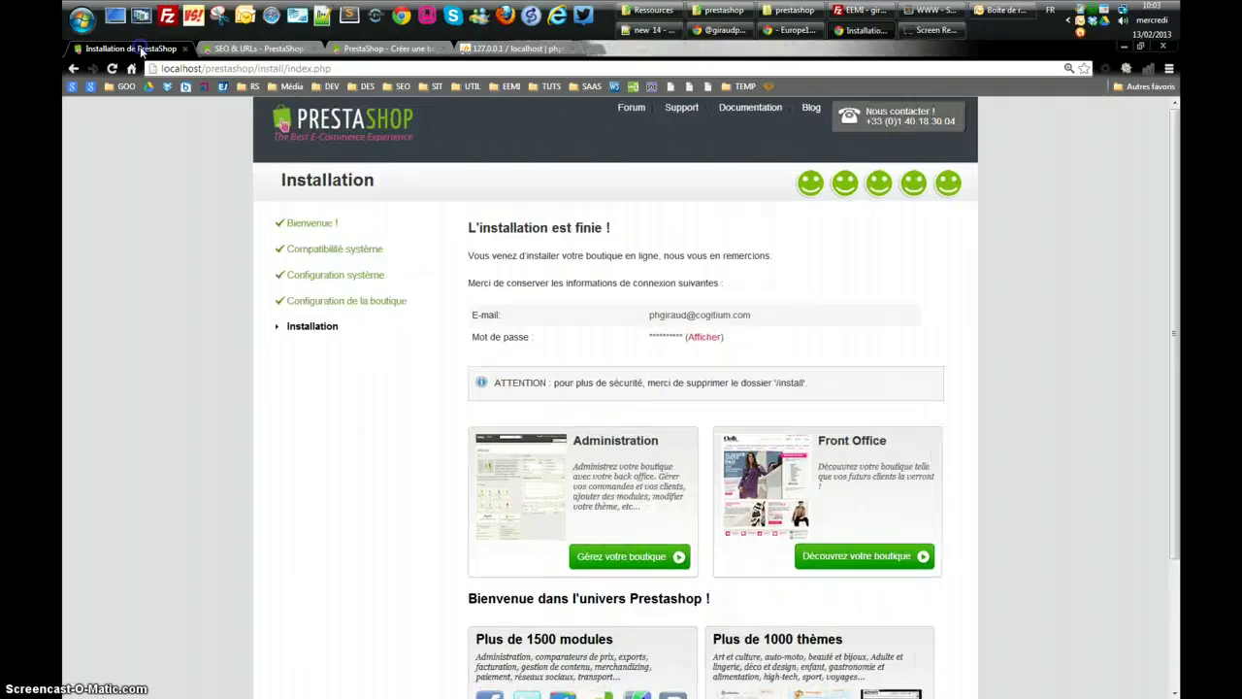
pyautogui.click(821, 501)
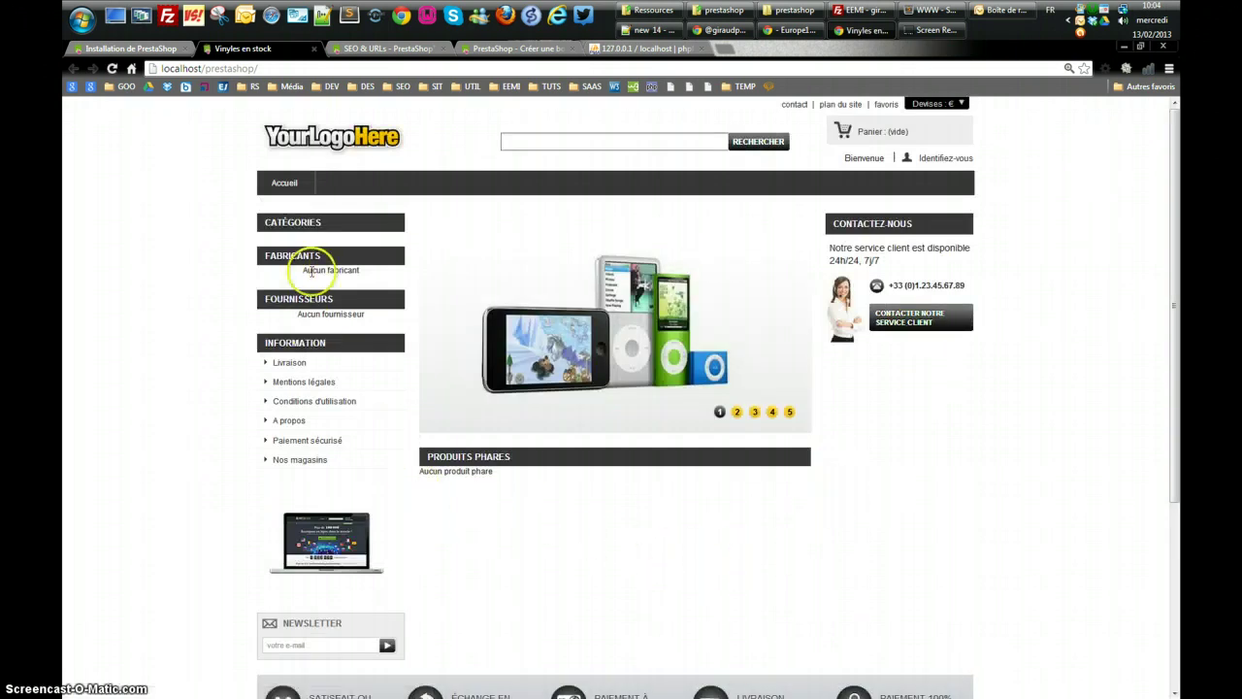
pyautogui.scroll(-2, 796, 563)
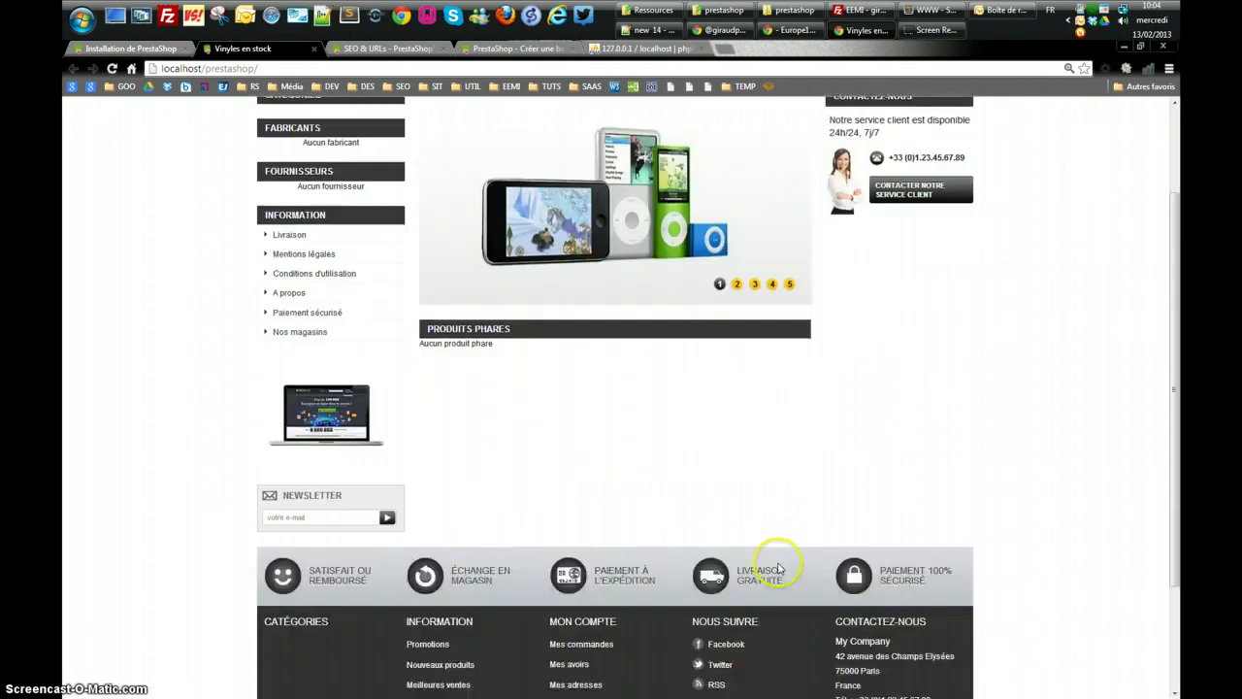
pyautogui.scroll(-2, 777, 568)
pyautogui.scroll(4, 779, 568)
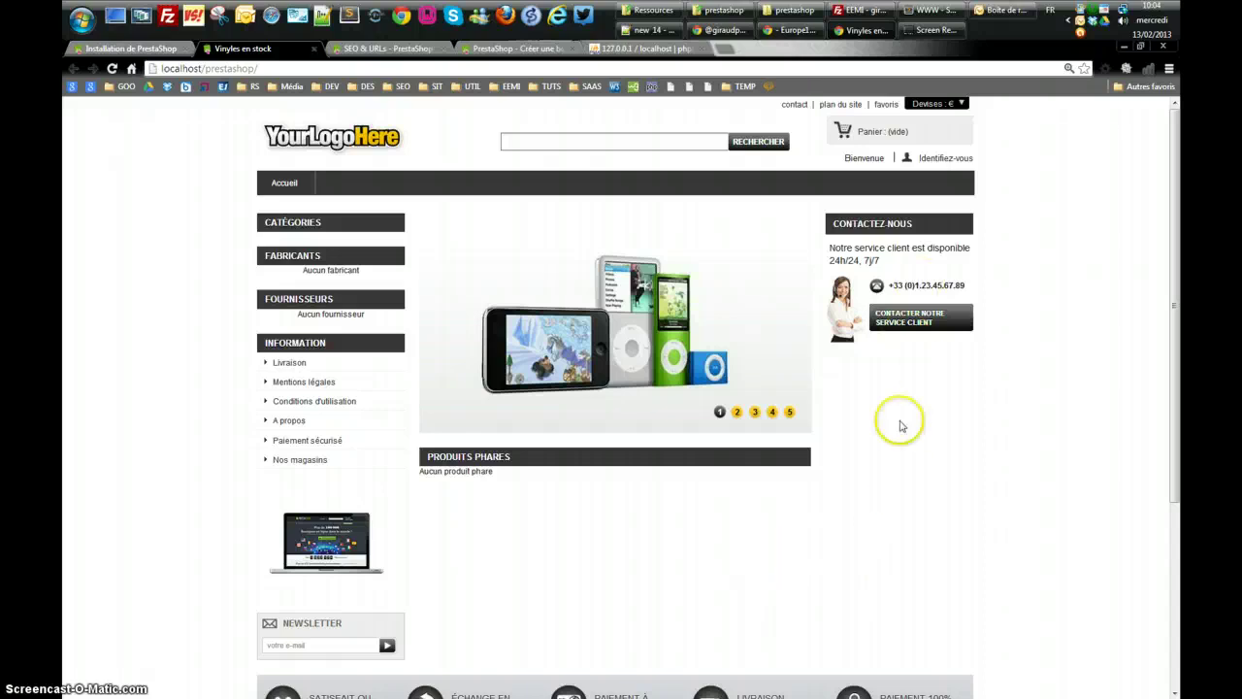
pyautogui.click(380, 51)
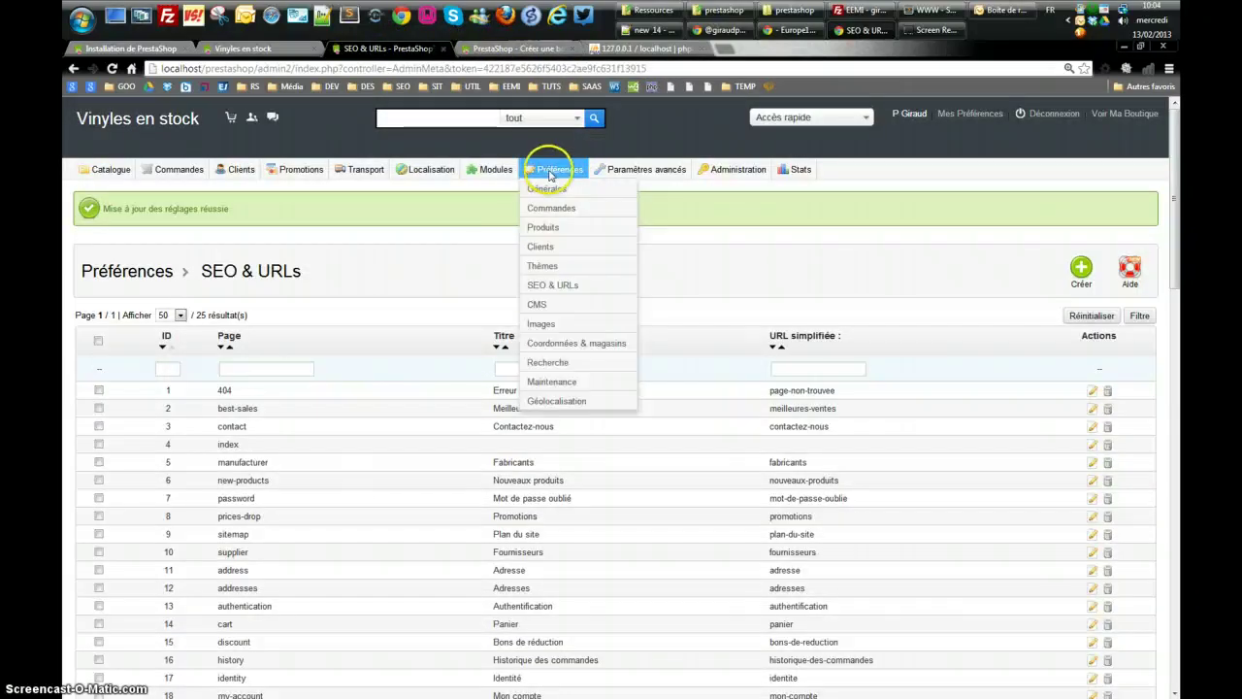
# In Maintenance preferences, set Activer la boutique to Non and save
pyautogui.click(551, 381)
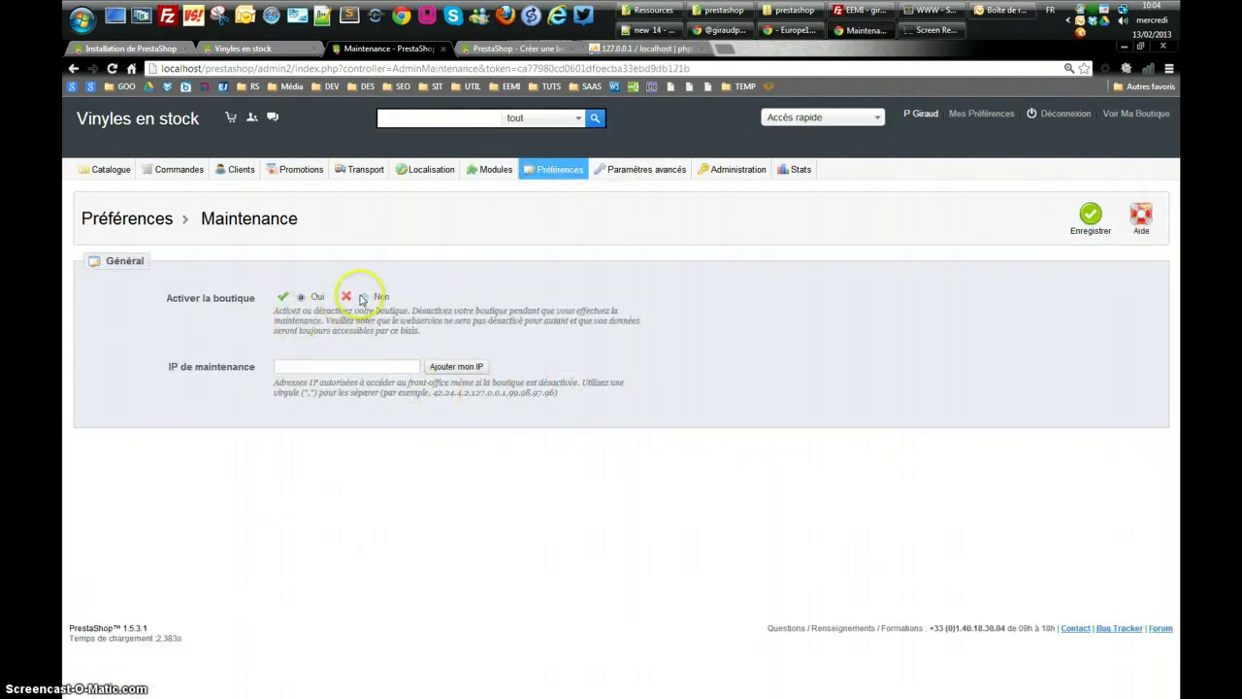
pyautogui.click(364, 296)
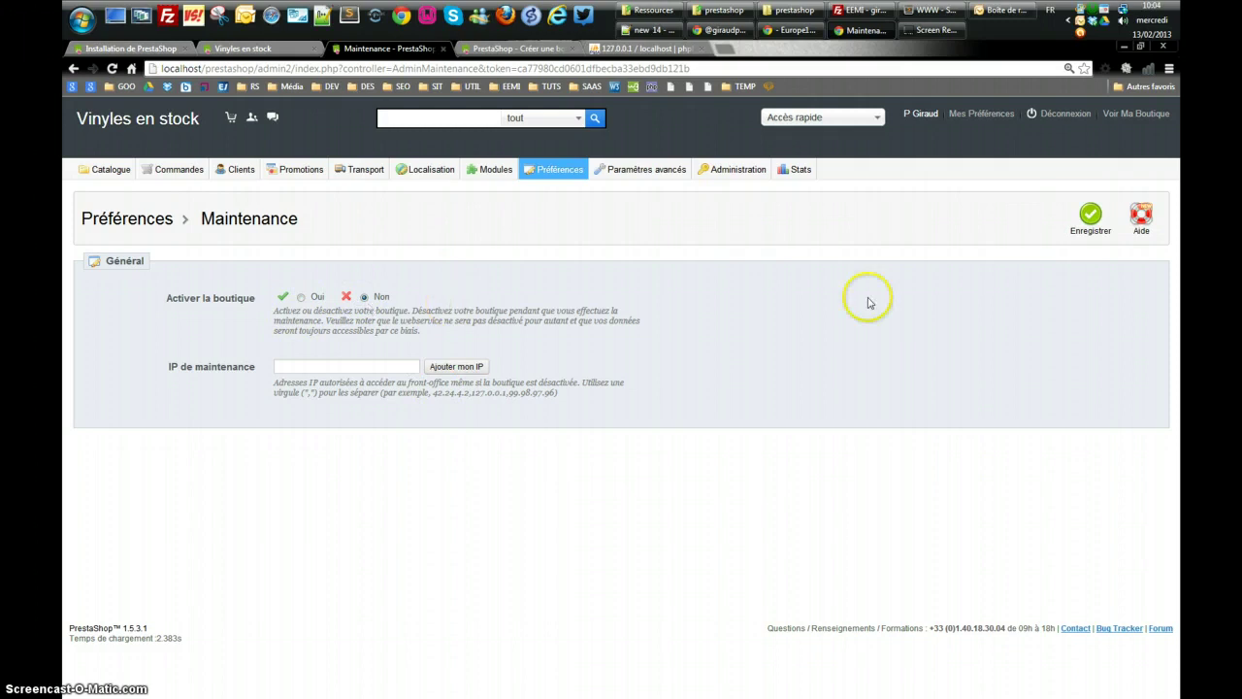
pyautogui.click(1091, 214)
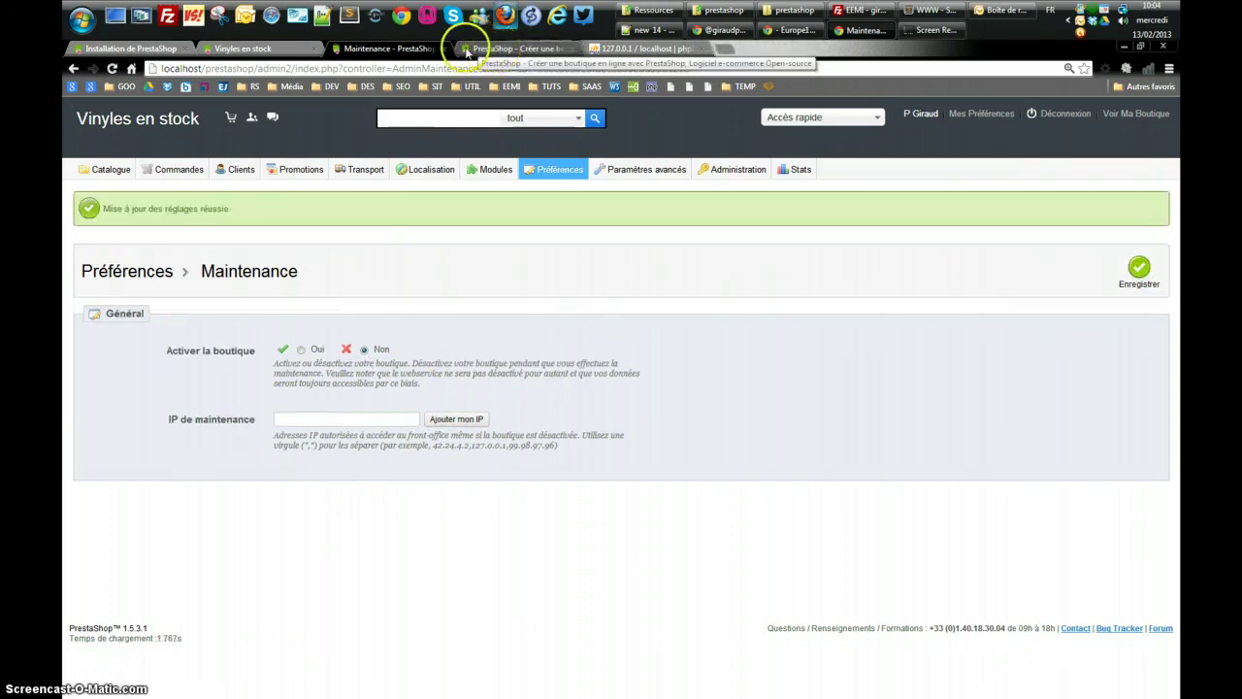
# Reload the Vinyles en stock storefront tab to check the maintenance notice
pyautogui.click(496, 48)
pyautogui.click(250, 48)
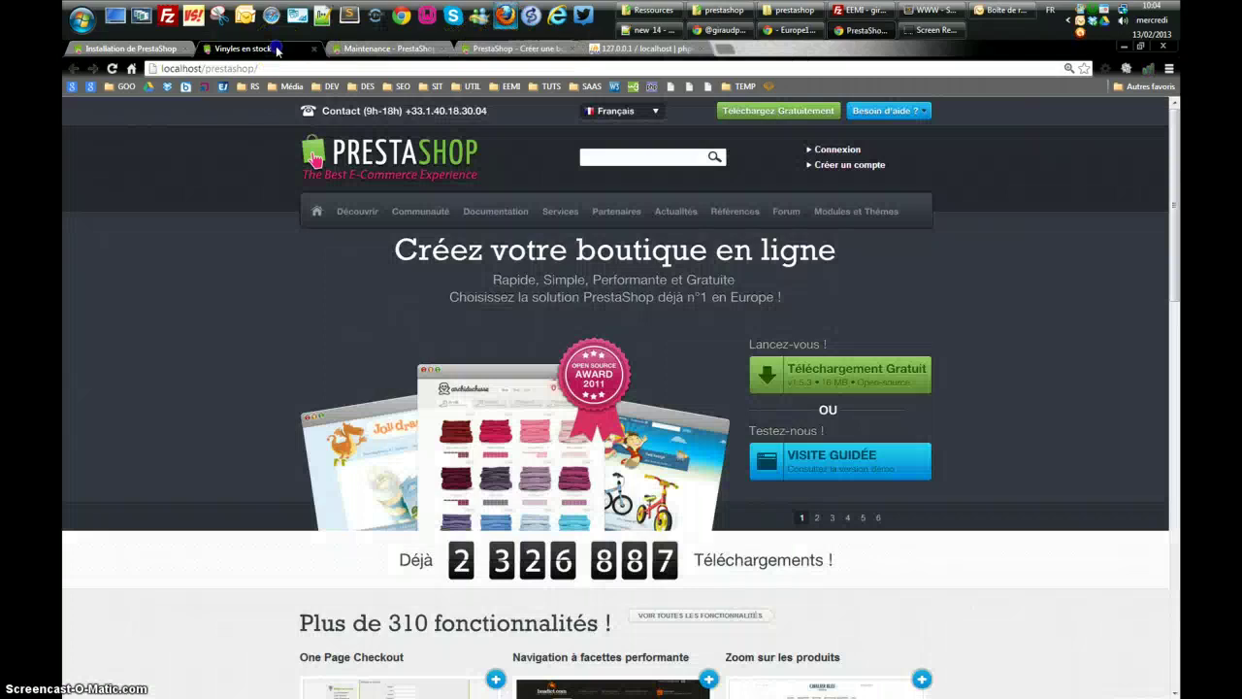
pyautogui.click(263, 154)
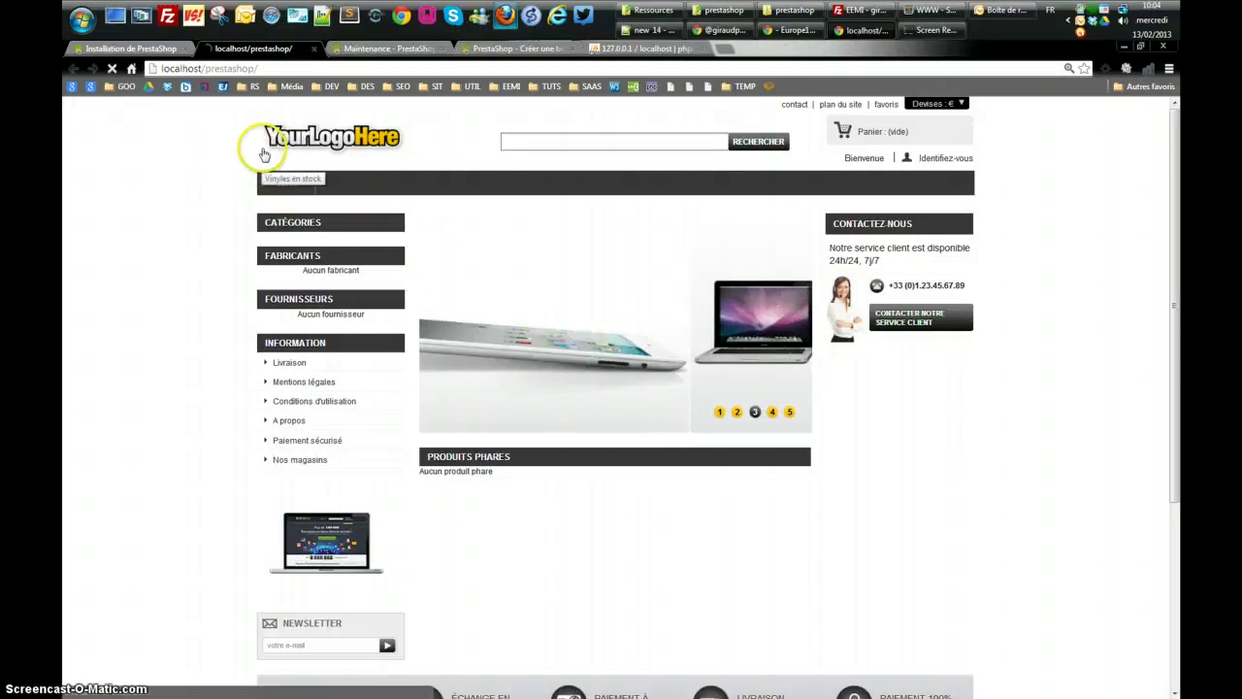